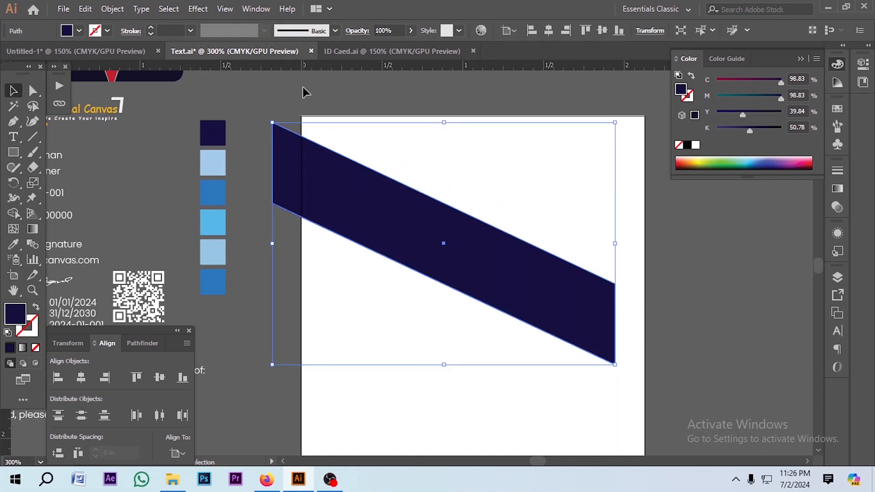
- Steepen the slant of the dark-blue band, shift it toward the card's upper-left corner and duplicate it just below
{"action": "left_click", "coordinate": [302, 92]}
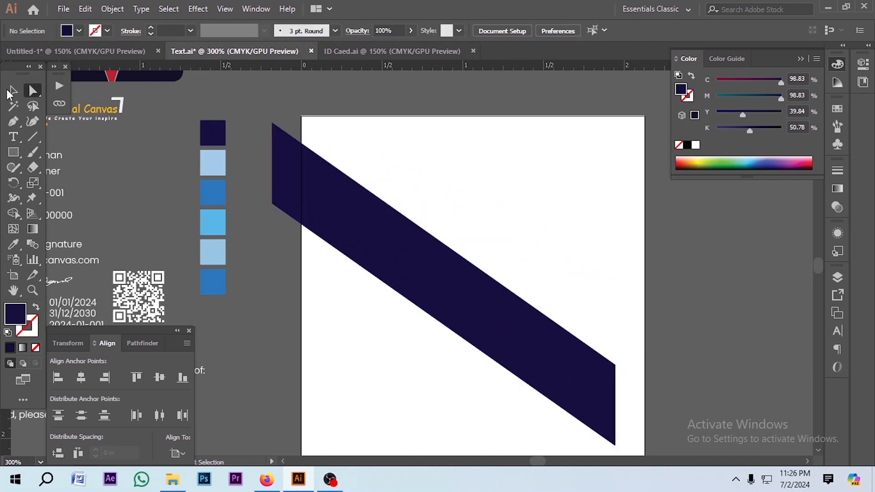
{"action": "left_click", "coordinate": [13, 90]}
{"action": "left_click_drag", "start_coordinate": [341, 199], "coordinate": [331, 181]}
{"action": "left_click_drag", "start_coordinate": [331, 181], "coordinate": [332, 212]}
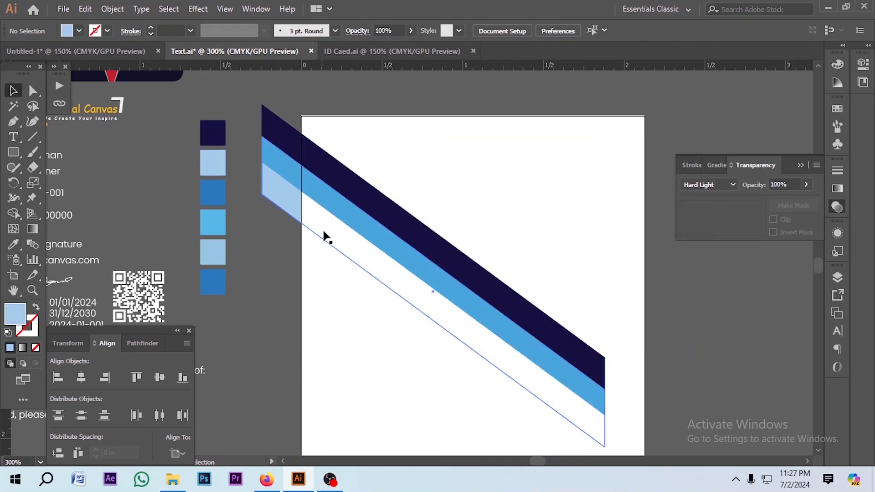
- Recolour the lowest diagonal band by sampling one of the blue bands above it
{"action": "left_click", "coordinate": [324, 236]}
{"action": "scroll", "coordinate": [324, 236], "scroll_direction": "down", "scroll_amount": 1}
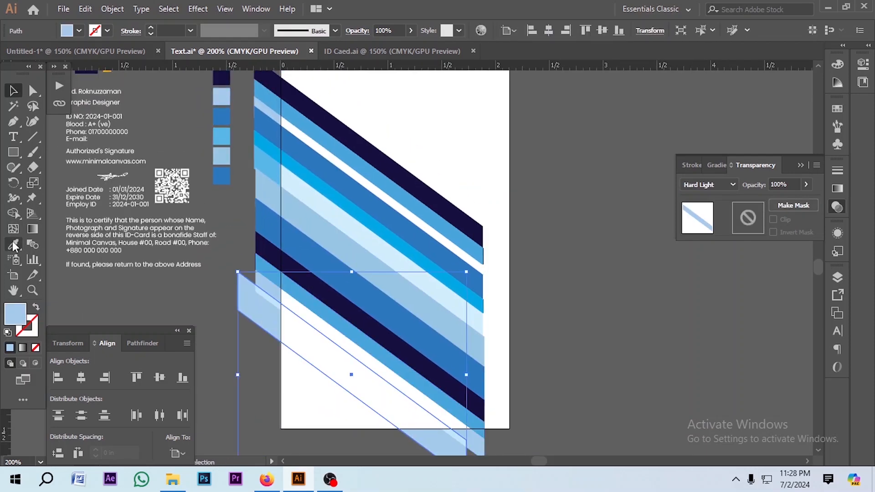
{"action": "left_click", "coordinate": [296, 148]}
{"action": "left_click", "coordinate": [297, 150]}
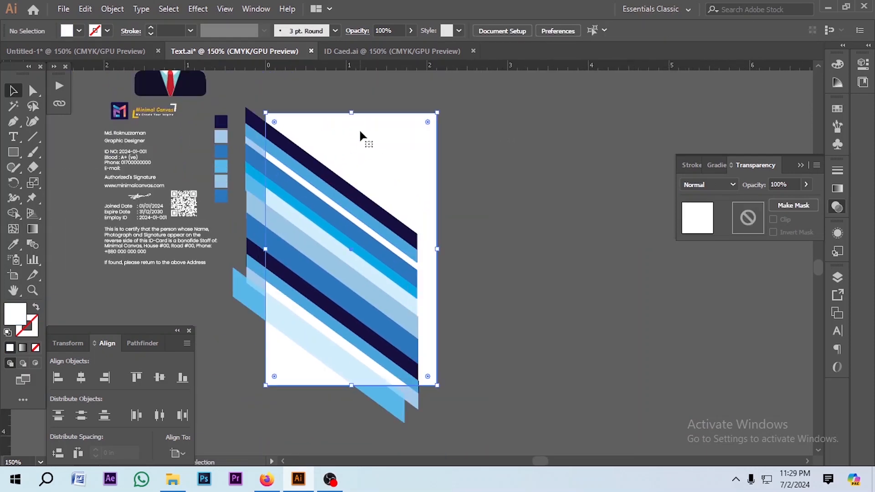
- Offset the white card rectangle inward and turn the resulting inner rectangle into a guide
{"action": "left_click", "coordinate": [119, 9]}
{"action": "left_click", "coordinate": [401, 338]}
{"action": "left_click", "coordinate": [558, 232]}
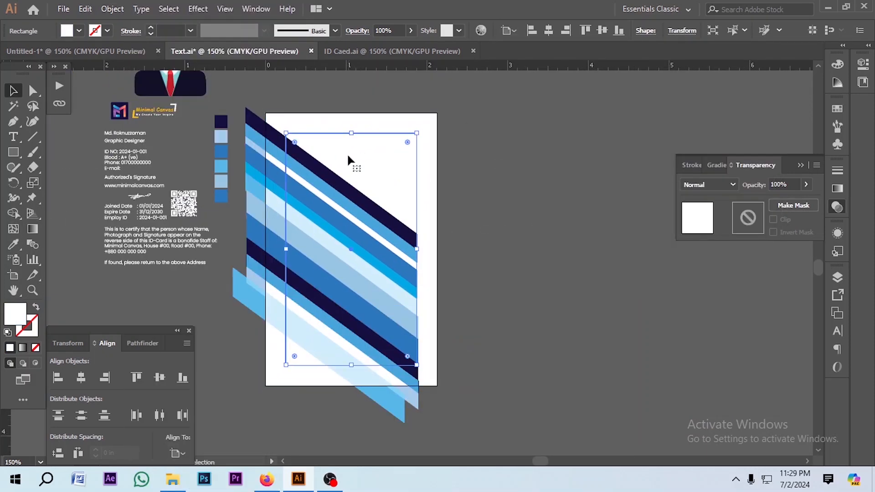
{"action": "right_click", "coordinate": [346, 146]}
{"action": "left_click", "coordinate": [379, 299]}
{"action": "left_click", "coordinate": [555, 218]}
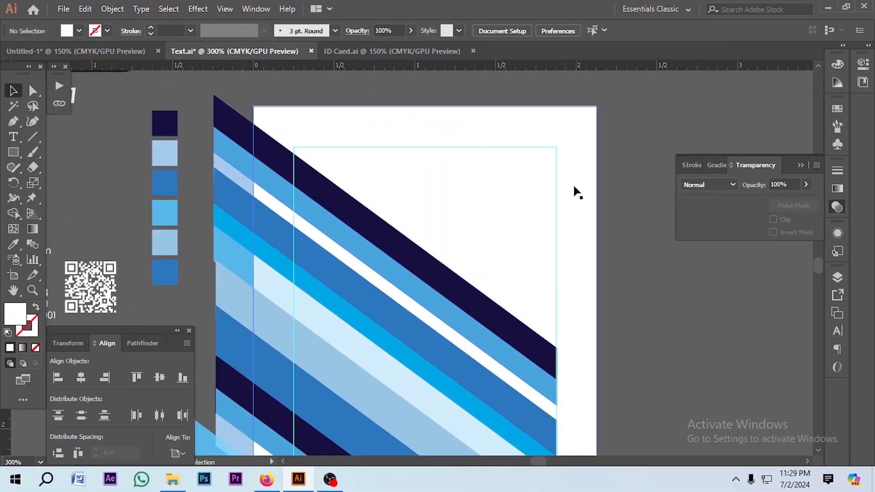
- Clip all the diagonal bands to a narrow strip between the card's left edge and the inner guide
{"action": "scroll", "coordinate": [456, 164], "scroll_direction": "down", "scroll_amount": 1}
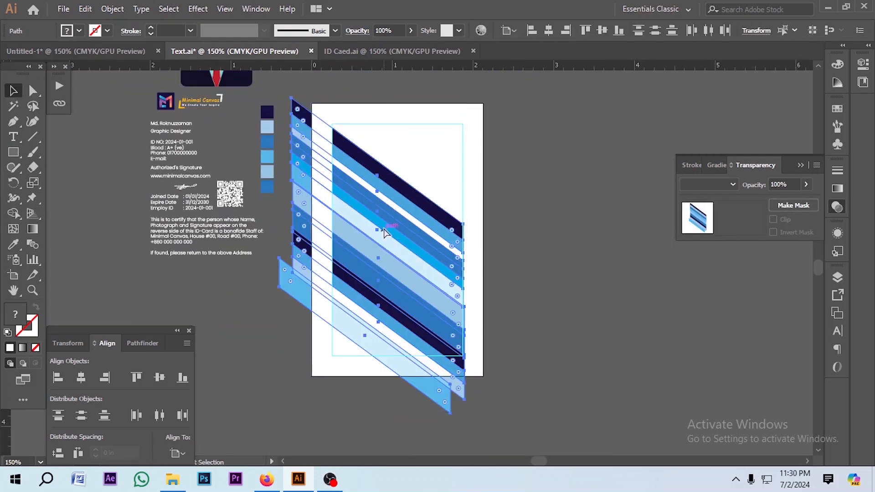
{"action": "right_click", "coordinate": [321, 136]}
{"action": "left_click", "coordinate": [372, 232]}
{"action": "left_click", "coordinate": [338, 415]}
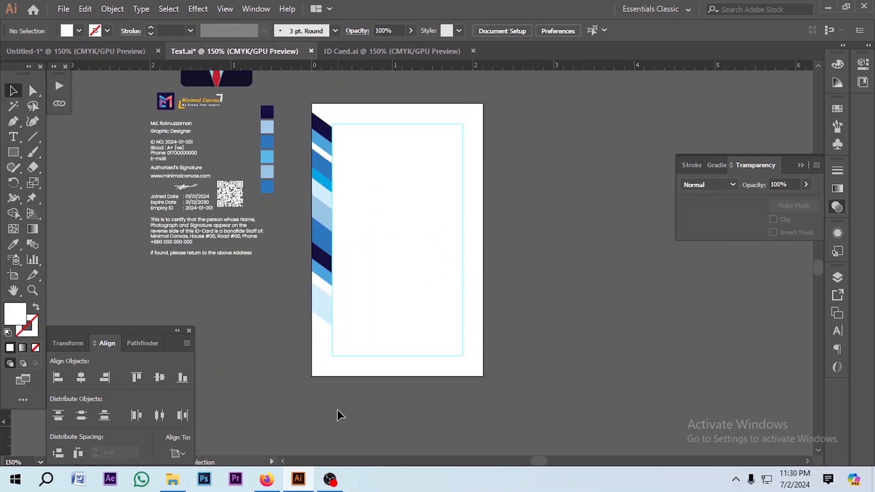
- Add an anchor point on the clipping strip's right edge and pull its top-right corner outward to reveal more of the upper bands
{"action": "scroll", "coordinate": [340, 123], "scroll_direction": "up", "scroll_amount": 4}
{"action": "key", "text": "a"}
{"action": "key", "text": "v"}
{"action": "left_click", "coordinate": [308, 278]}
{"action": "scroll", "coordinate": [335, 234], "scroll_direction": "down", "scroll_amount": 1}
{"action": "left_click_drag", "start_coordinate": [13, 122], "coordinate": [59, 137]}
{"action": "left_click", "coordinate": [317, 314]}
{"action": "key", "text": "a"}
{"action": "scroll", "coordinate": [319, 105], "scroll_direction": "up", "scroll_amount": 2}
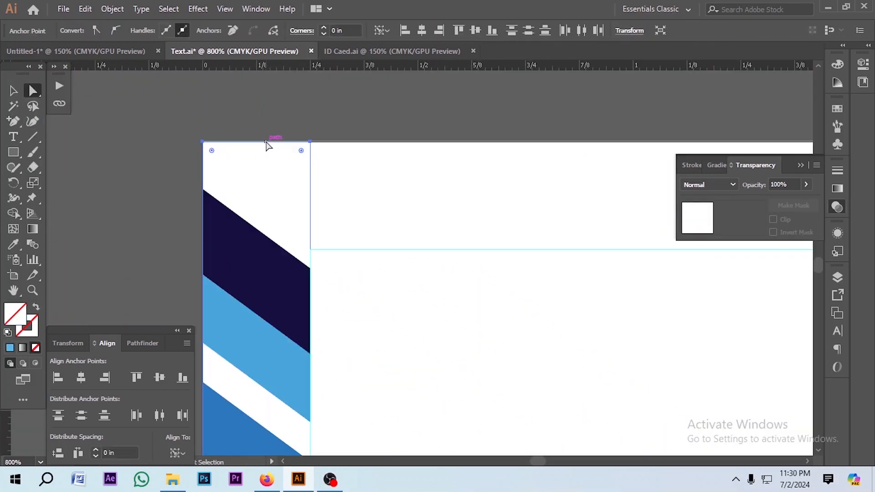
{"action": "left_click_drag", "start_coordinate": [309, 143], "coordinate": [422, 353]}
- Set the keyboard increment to 0.1 in, nudge the vertical guide 0.2 in to the right and align the mask's outer corner with it
{"action": "scroll", "coordinate": [301, 207], "scroll_direction": "down", "scroll_amount": 2}
{"action": "left_click", "coordinate": [299, 207]}
{"action": "key", "text": "ctrl+k"}
{"action": "key", "text": "Return"}
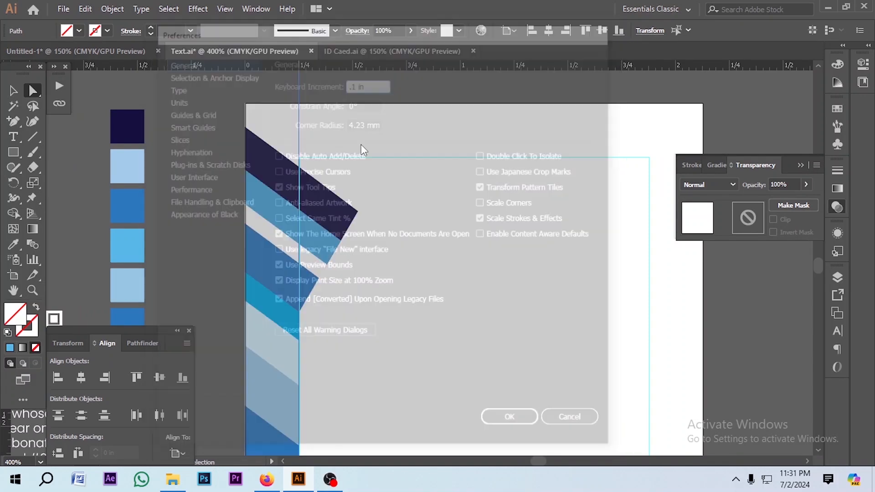
{"action": "key", "text": "Right"}
{"action": "key", "text": "Right"}
{"action": "scroll", "coordinate": [364, 202], "scroll_direction": "up", "scroll_amount": 1}
{"action": "left_click_drag", "start_coordinate": [355, 214], "coordinate": [329, 197]}
- Add an anchor point on the mask's slanted edge below the light-blue band and move it out to the vertical guide
{"action": "scroll", "coordinate": [324, 201], "scroll_direction": "down", "scroll_amount": 2}
{"action": "left_click", "coordinate": [349, 104]}
{"action": "left_click", "coordinate": [315, 211]}
{"action": "scroll", "coordinate": [315, 211], "scroll_direction": "up", "scroll_amount": 2}
{"action": "left_click", "coordinate": [13, 121]}
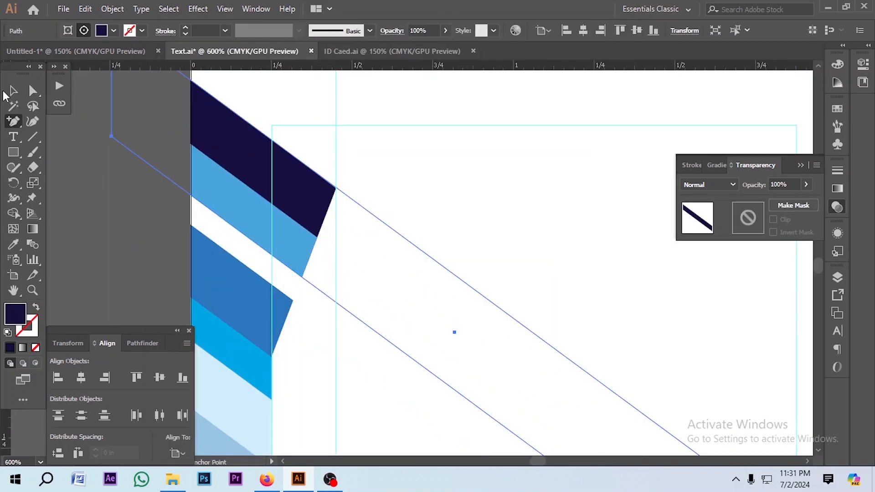
{"action": "left_click", "coordinate": [304, 277]}
{"action": "key", "text": "a"}
{"action": "left_click_drag", "start_coordinate": [305, 276], "coordinate": [336, 302]}
{"action": "scroll", "coordinate": [374, 148], "scroll_direction": "down", "scroll_amount": 1}
{"action": "left_click", "coordinate": [143, 262]}
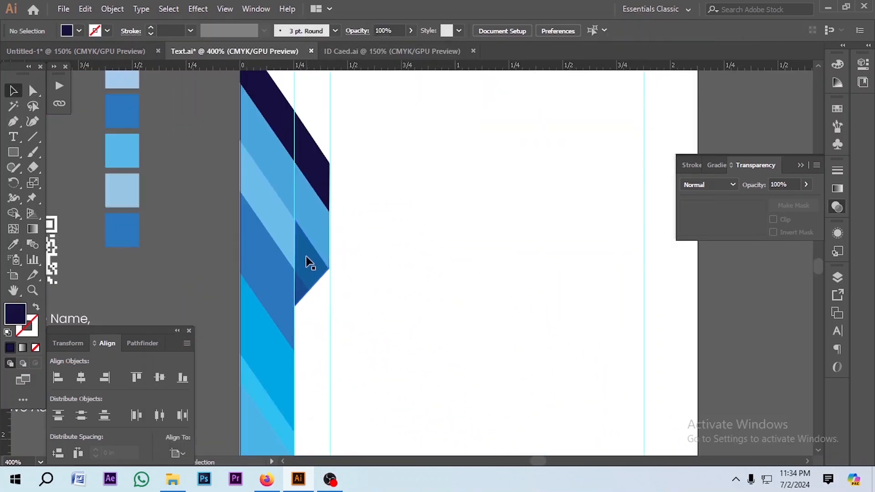
- Recolour the card background dark navy and the uppermost side band white
{"action": "left_click", "coordinate": [305, 256]}
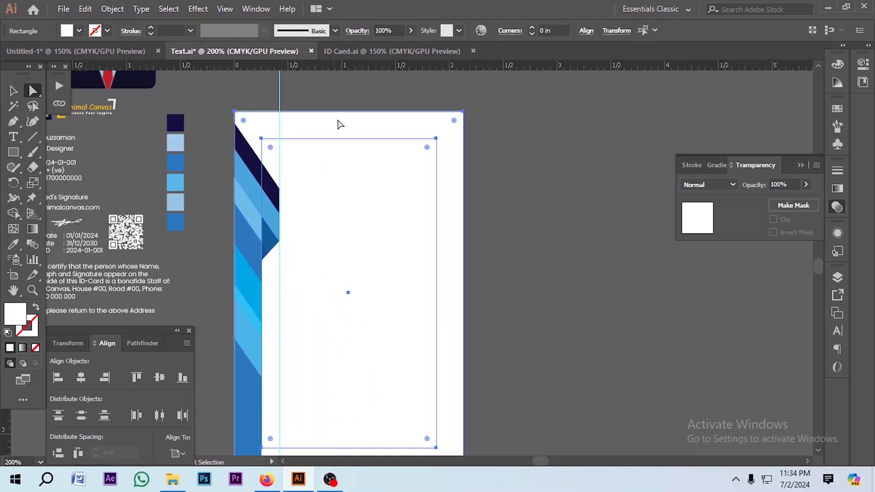
{"action": "left_click", "coordinate": [837, 64]}
{"action": "left_click", "coordinate": [694, 144]}
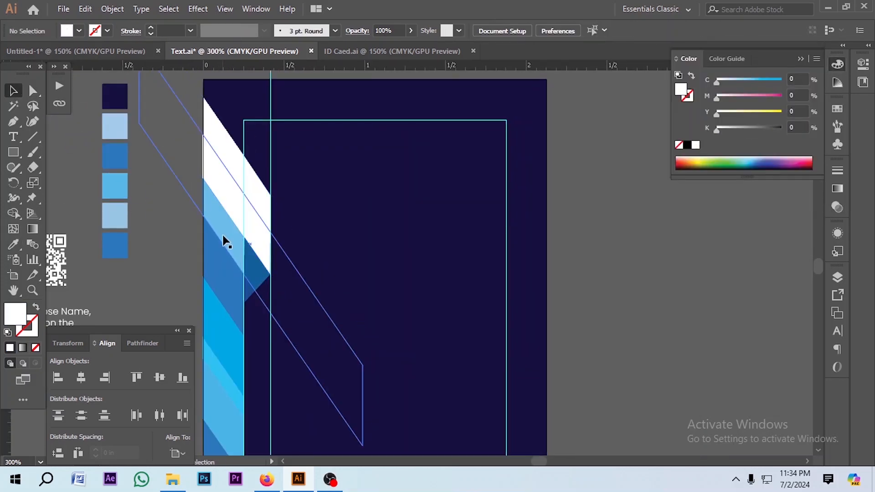
{"action": "scroll", "coordinate": [325, 307], "scroll_direction": "down", "scroll_amount": 3}
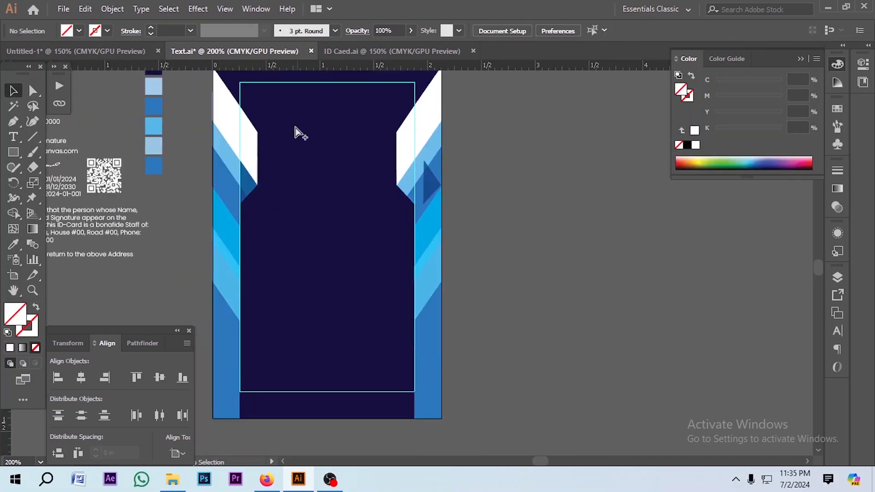
- Add a footer rectangle across the bottom of the front card and place the authorised signature and website text
{"action": "left_click_drag", "start_coordinate": [212, 390], "coordinate": [442, 435]}
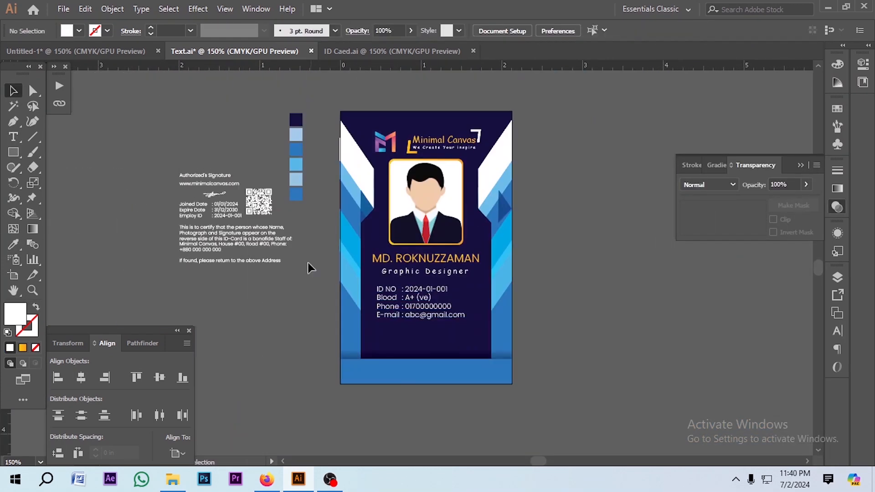
{"action": "left_click_drag", "start_coordinate": [136, 127], "coordinate": [458, 346]}
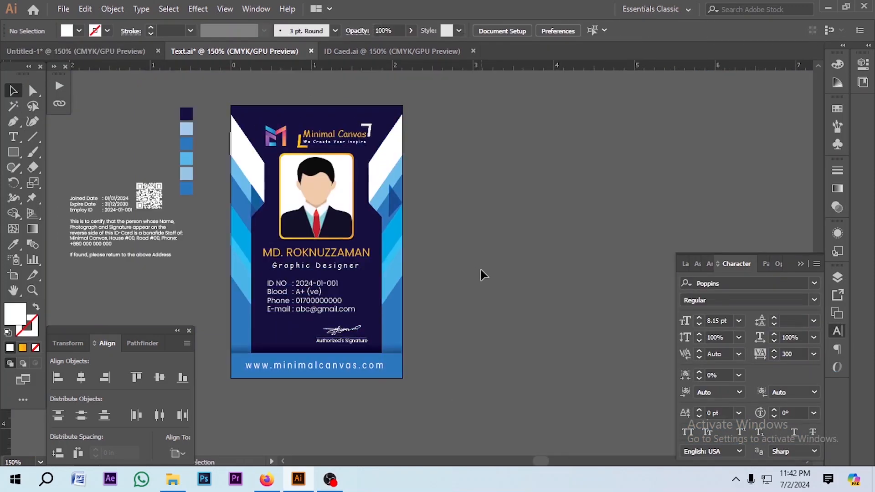
{"action": "left_click", "coordinate": [480, 271]}
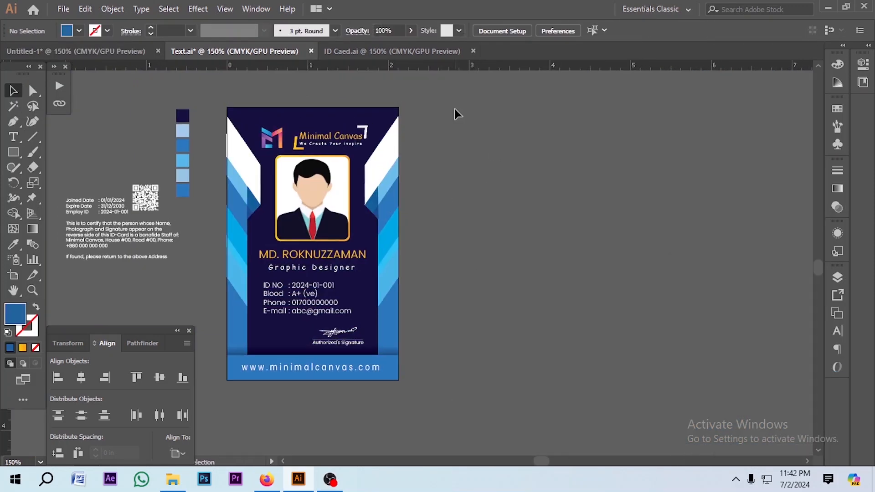
- Duplicate the front card's artboard with its artwork beside the original and clear the copy down to a white background with side stripes
{"action": "left_click", "coordinate": [13, 276]}
{"action": "left_click_drag", "start_coordinate": [317, 257], "coordinate": [501, 257]}
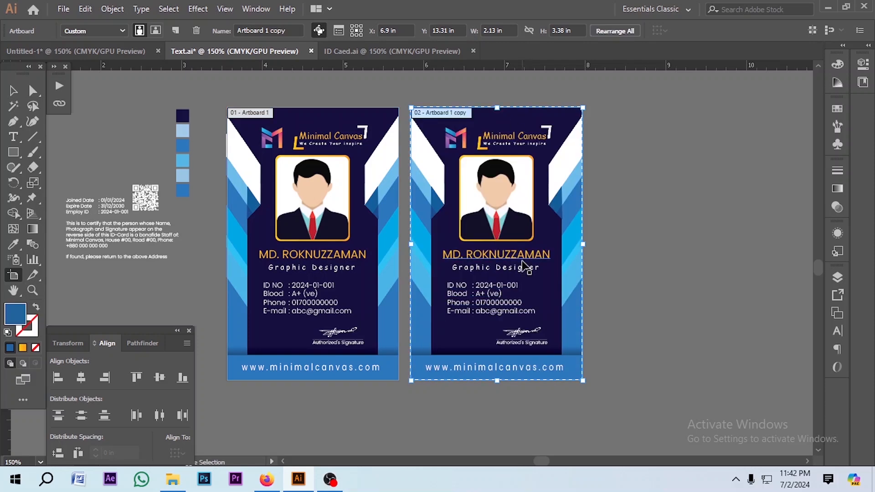
{"action": "left_click", "coordinate": [13, 91]}
{"action": "scroll", "coordinate": [529, 156], "scroll_direction": "right", "scroll_amount": 3}
{"action": "left_click", "coordinate": [434, 242]}
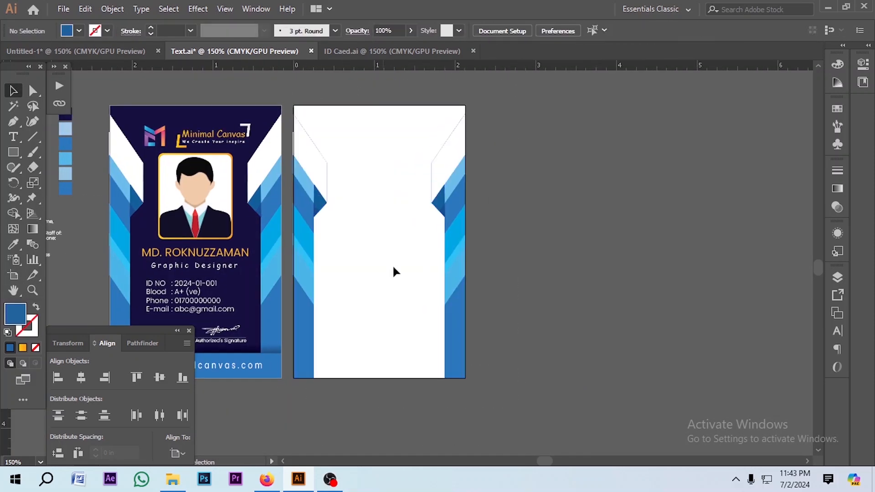
- Fill the two white top bands on the back card with the dark navy swatch colour
{"action": "key", "text": "a"}
{"action": "left_click", "coordinate": [314, 148]}
{"action": "left_click", "coordinate": [455, 148], "text": "shift"}
{"action": "key", "text": "i"}
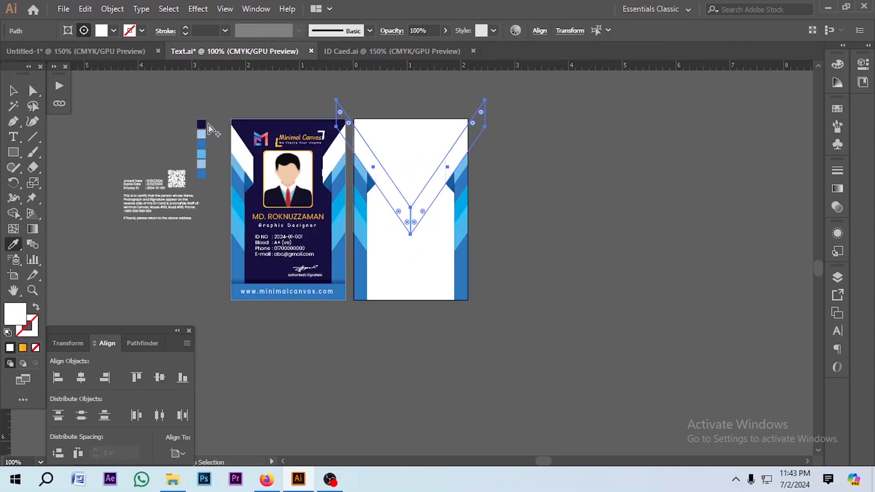
{"action": "left_click", "coordinate": [209, 124]}
- Place a copy of the striped clip group beside the back card and transform it
{"action": "key", "text": "m"}
{"action": "key", "text": "v"}
{"action": "left_click", "coordinate": [319, 155]}
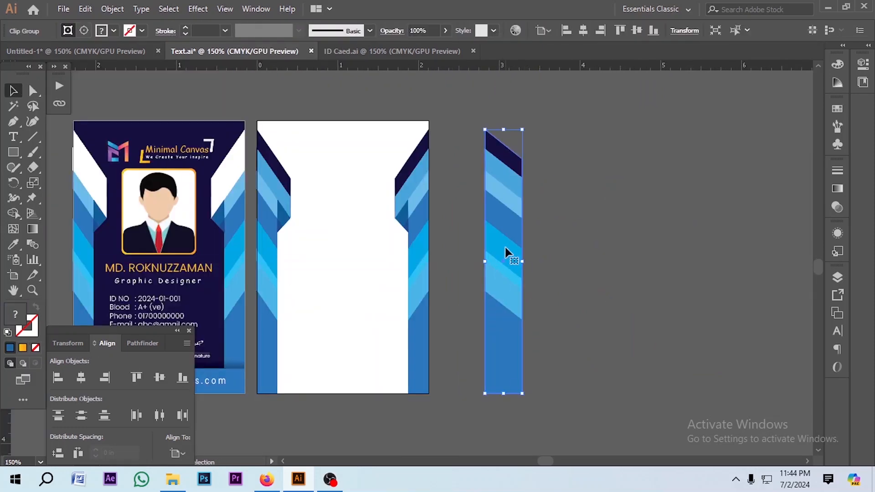
{"action": "right_click", "coordinate": [502, 173]}
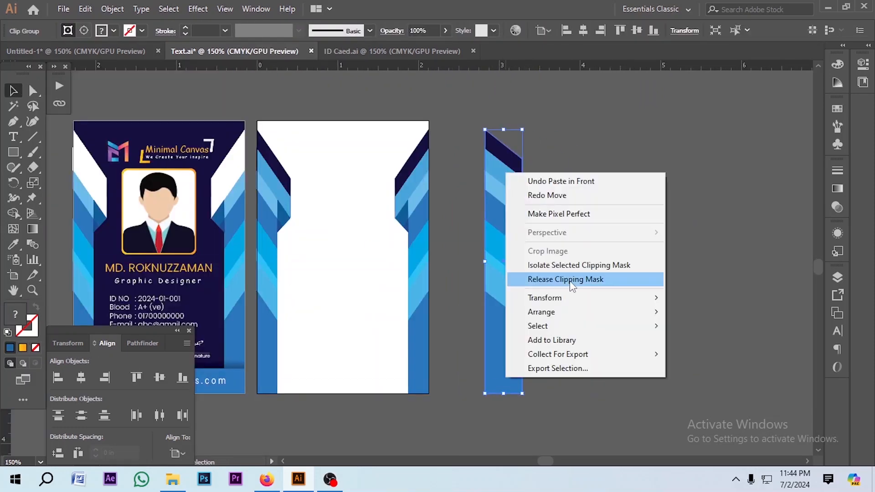
{"action": "mouse_move", "coordinate": [547, 297]}
{"action": "left_click", "coordinate": [684, 342]}
{"action": "key", "text": "Return"}
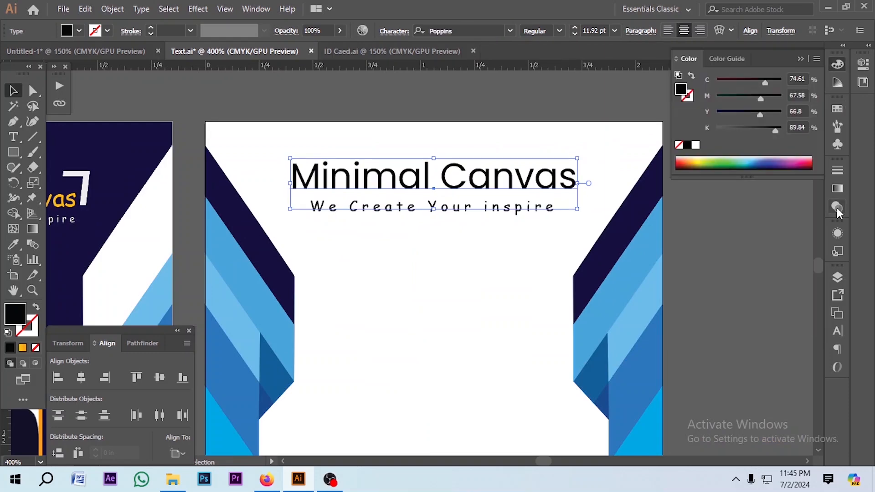
- Place the date and employee ID block and the certification text on the back card
{"action": "left_click_drag", "start_coordinate": [99, 240], "coordinate": [392, 225]}
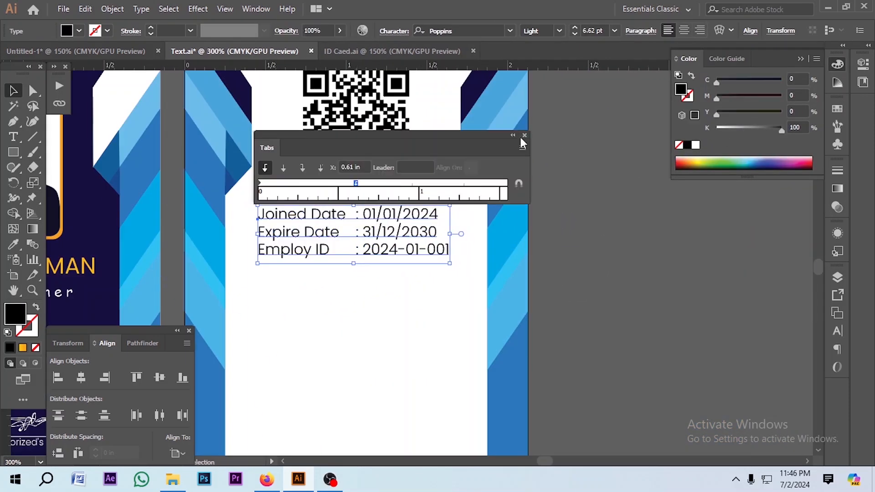
{"action": "left_click_drag", "start_coordinate": [97, 206], "coordinate": [483, 246]}
{"action": "left_click_drag", "start_coordinate": [485, 246], "coordinate": [485, 246]}
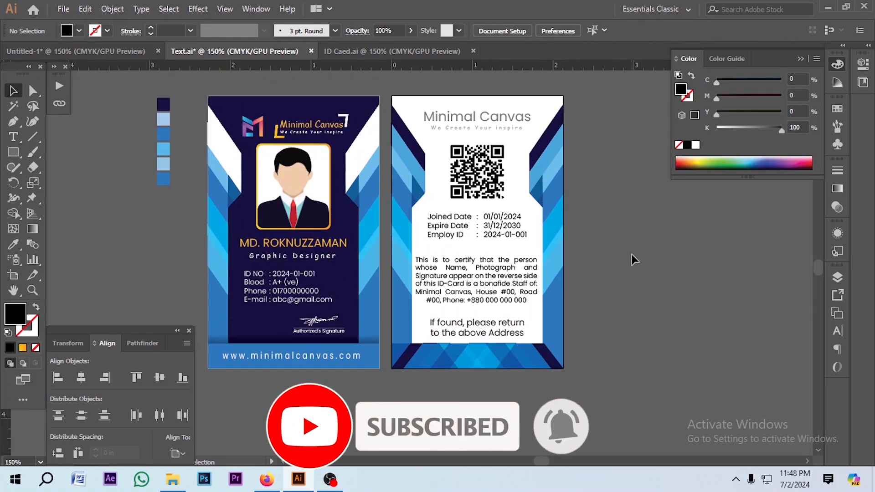
- Save the finished card design as a new file named ID
{"action": "key", "text": "ctrl+shift+s"}
{"action": "type", "text": "ID"}
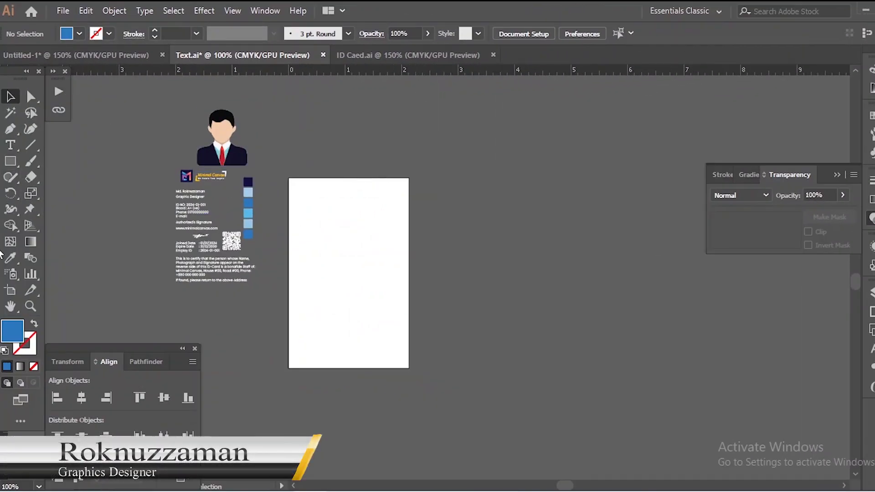
- Check the blank card artboard's dimensions and look over the prepared text, logo and colour swatches beside it
{"action": "left_click", "coordinate": [10, 290]}
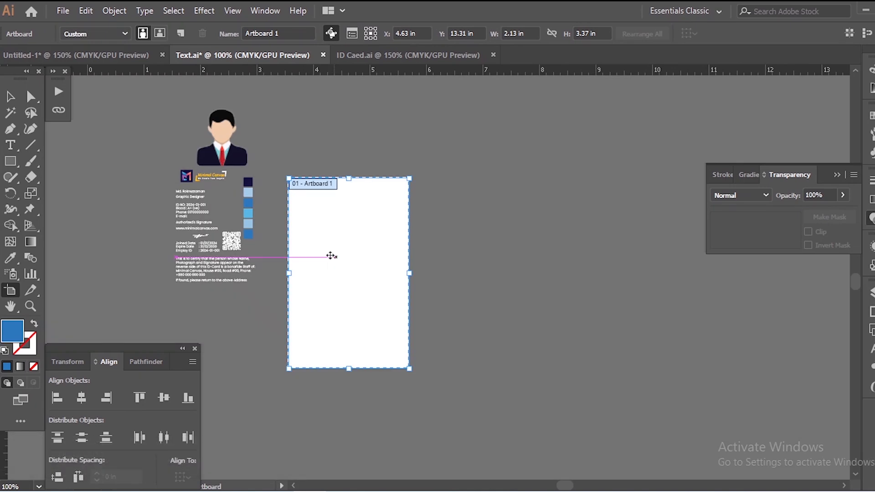
{"action": "scroll", "coordinate": [78, 196], "scroll_direction": "up", "scroll_amount": 2}
{"action": "scroll", "coordinate": [251, 209], "scroll_direction": "down", "scroll_amount": 1}
{"action": "left_click", "coordinate": [12, 98]}
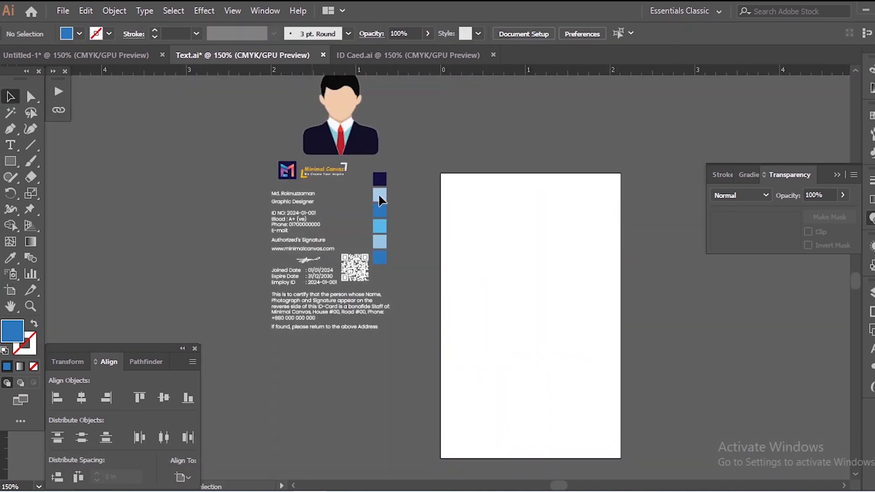
{"action": "scroll", "coordinate": [503, 227], "scroll_direction": "down", "scroll_amount": 1}
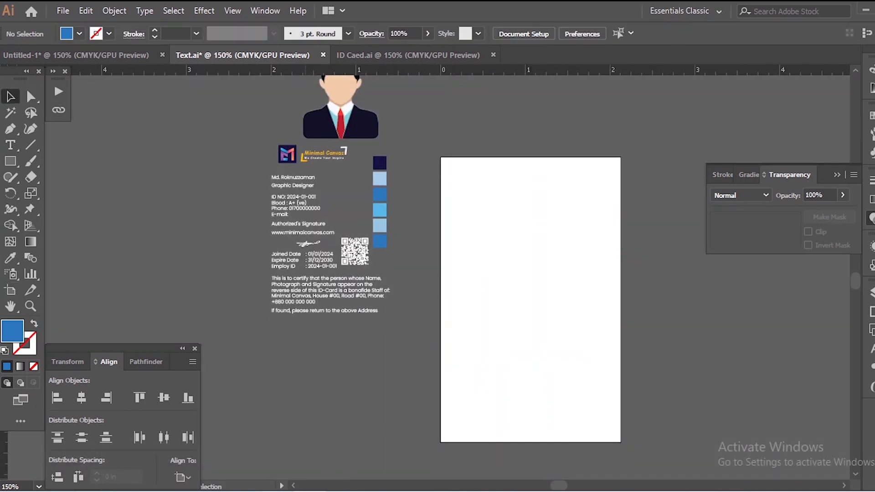
- Switch to Firefox, search Google for ID Card Size and open the ID Wholesaler image of standard card sizes
{"action": "left_click", "coordinate": [329, 491]}
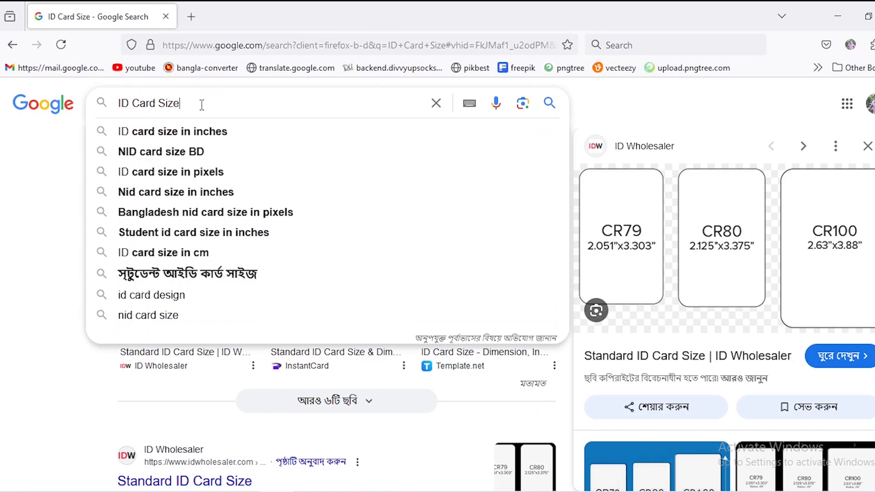
{"action": "left_click", "coordinate": [550, 104]}
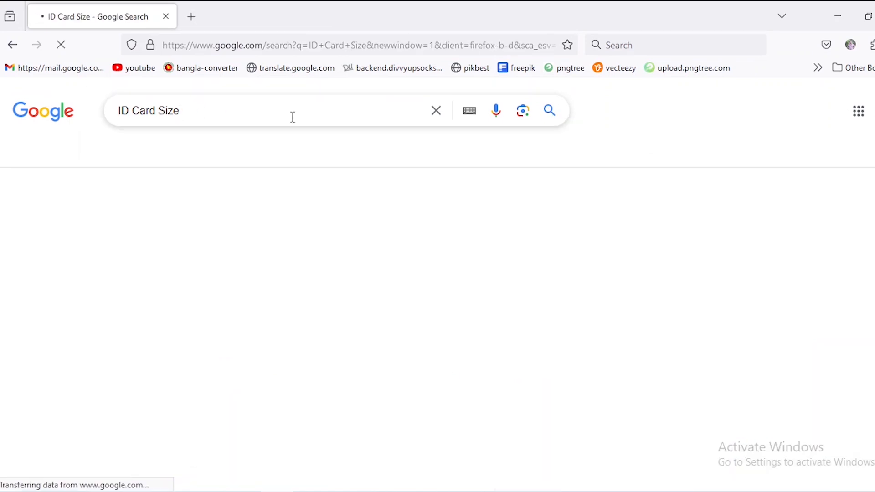
{"action": "scroll", "coordinate": [122, 187], "scroll_direction": "down", "scroll_amount": 2}
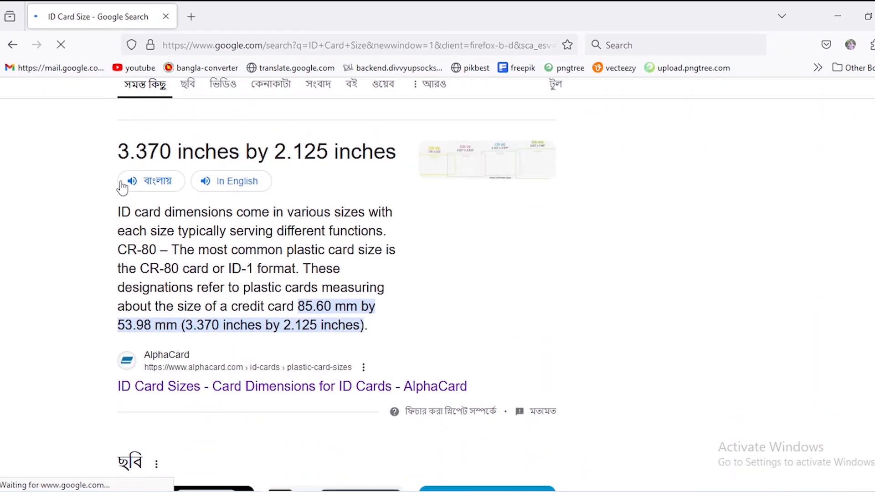
{"action": "scroll", "coordinate": [319, 200], "scroll_direction": "down", "scroll_amount": 3}
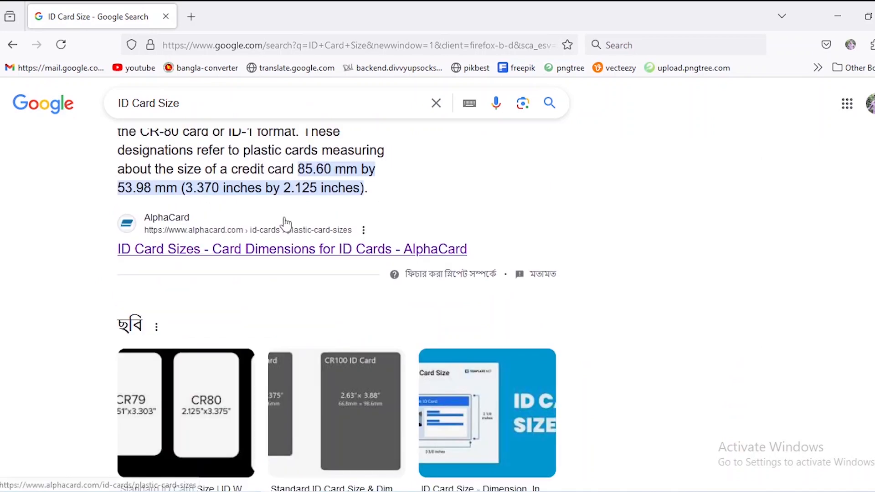
{"action": "left_click", "coordinate": [208, 415]}
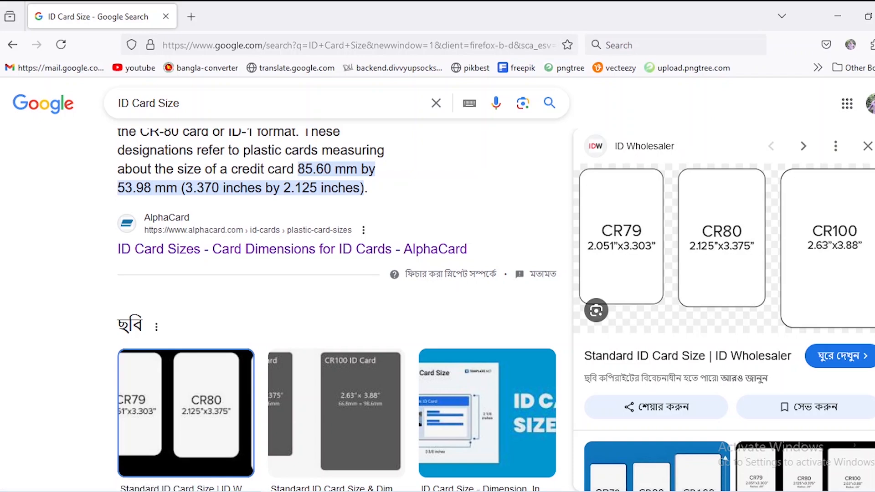
- Switch back to Illustrator and set the card artboard to 2.125 in wide and 3.375 in high
{"action": "key", "text": "alt+Tab"}
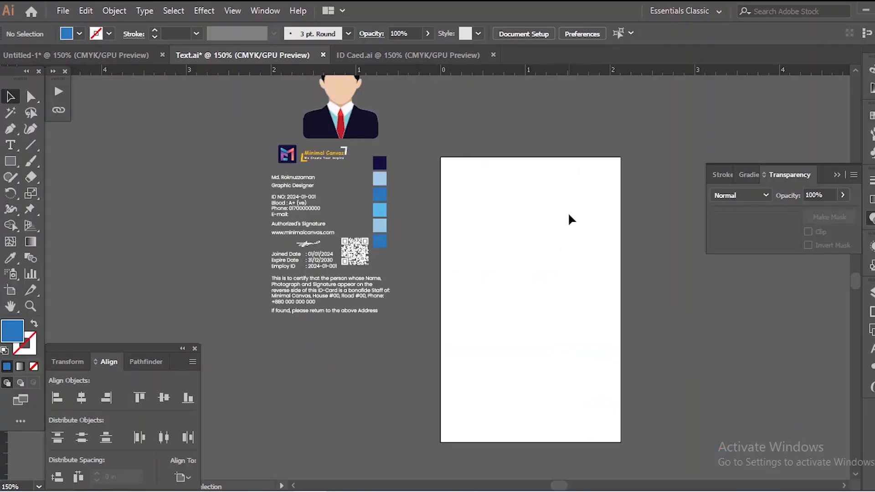
{"action": "key", "text": "shift+o"}
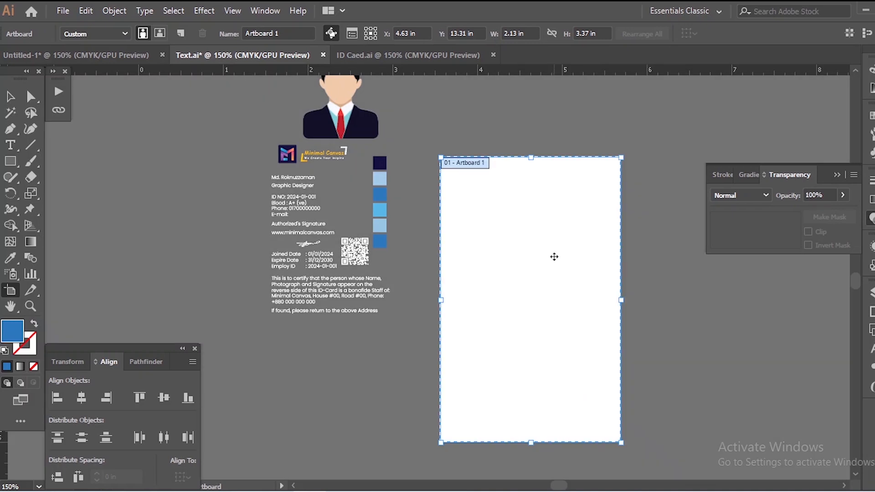
{"action": "left_click", "coordinate": [530, 33]}
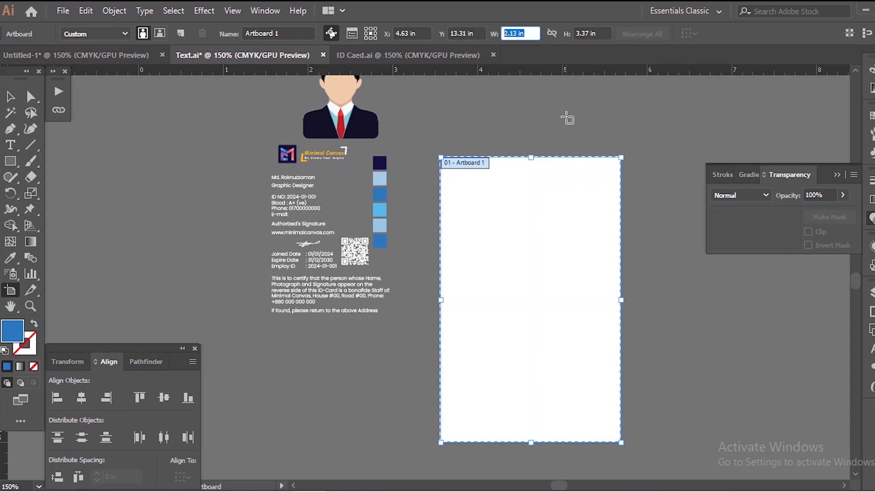
{"action": "type", "text": "2"}
{"action": "type", "text": ".125"}
{"action": "key", "text": "Tab"}
{"action": "type", "text": "3."}
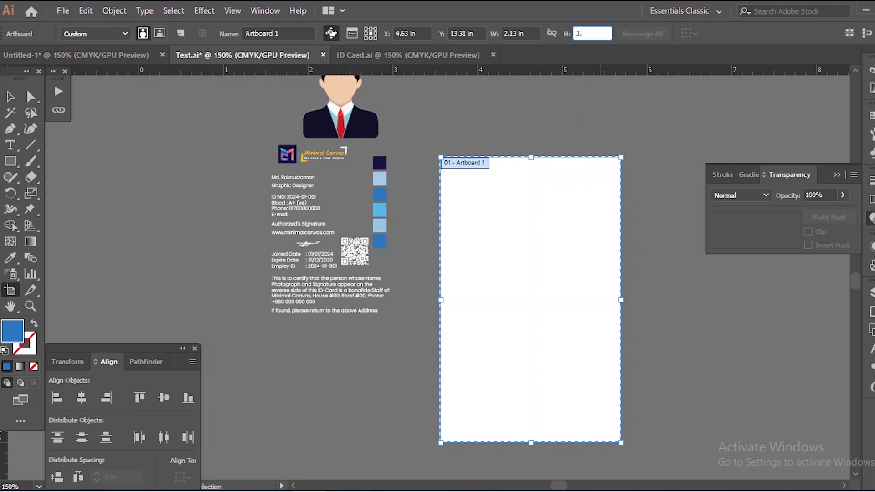
{"action": "type", "text": "375"}
{"action": "key", "text": "Return"}
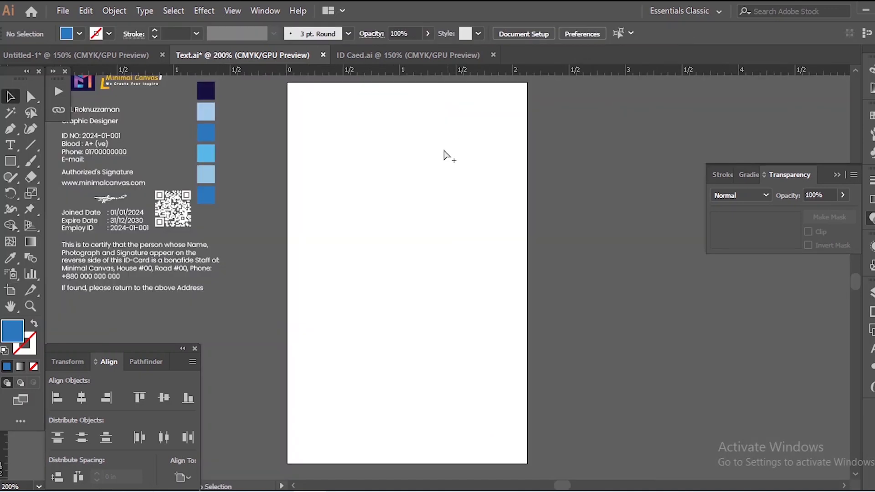
- Draw a blue rectangle that covers the whole artboard from corner to corner
{"action": "scroll", "coordinate": [444, 151], "scroll_direction": "down", "scroll_amount": 1}
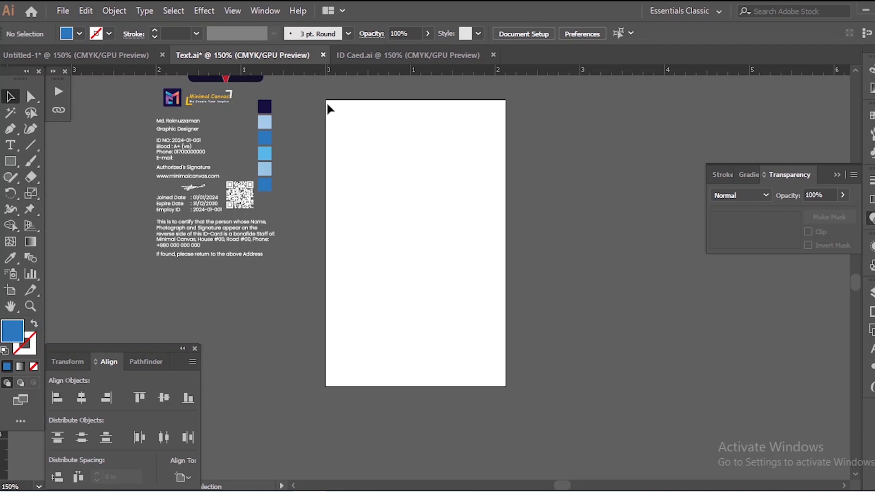
{"action": "key", "text": "m"}
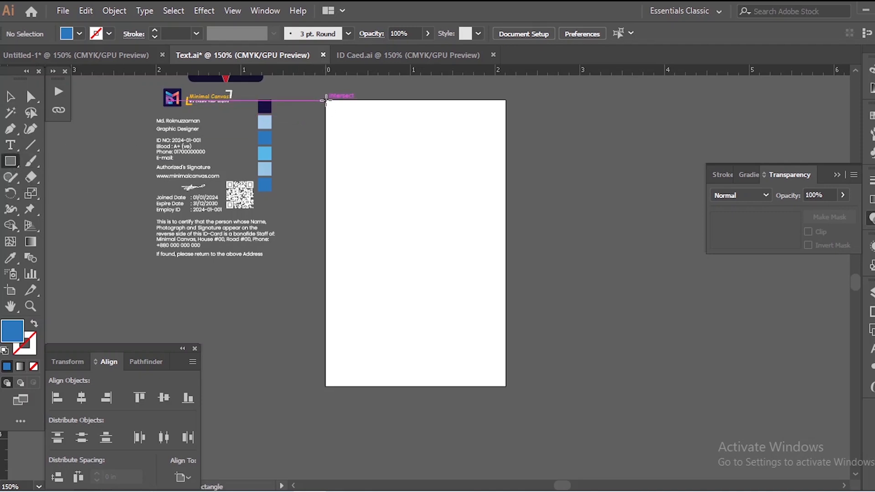
{"action": "left_click_drag", "start_coordinate": [326, 100], "coordinate": [506, 386]}
{"action": "key", "text": "v"}
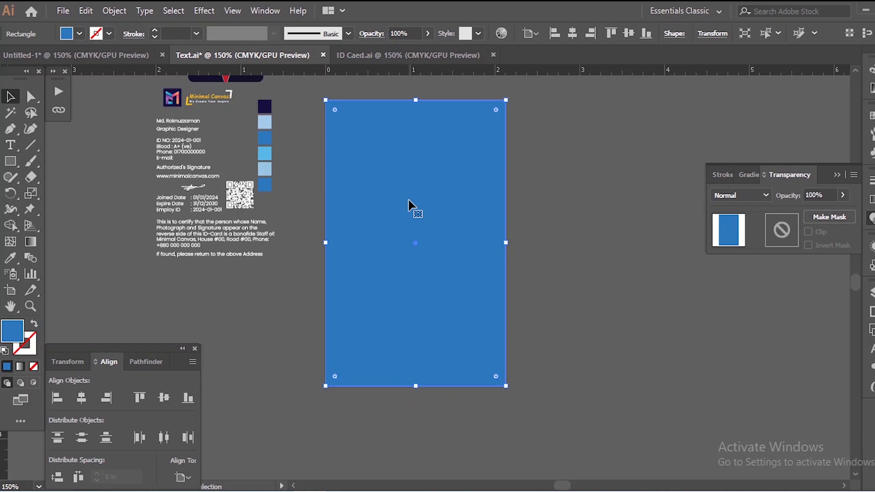
{"action": "left_click", "coordinate": [528, 155]}
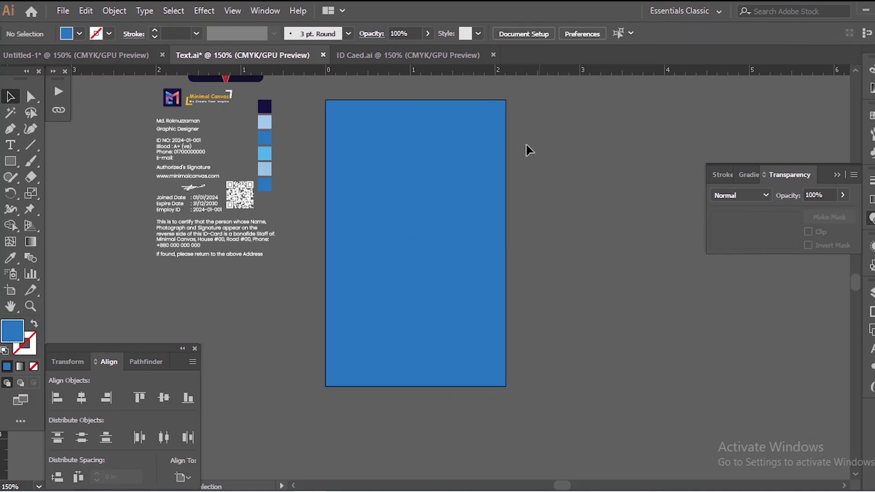
{"action": "left_click", "coordinate": [440, 148]}
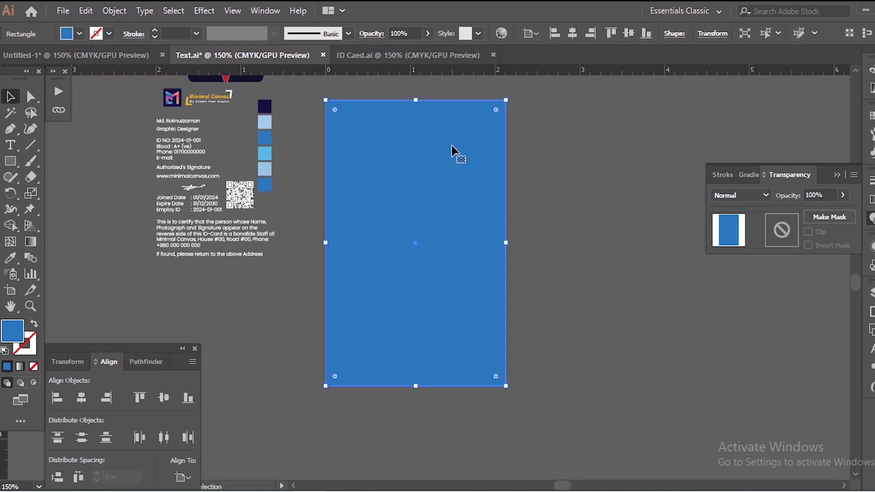
{"action": "key", "text": "a"}
{"action": "key", "text": "v"}
{"action": "left_click", "coordinate": [537, 235]}
{"action": "left_click_drag", "start_coordinate": [401, 220], "coordinate": [511, 220]}
{"action": "key", "text": "ctrl+z"}
- Change the fill of the artboard-sized rectangle to white
{"action": "left_click", "coordinate": [10, 258]}
{"action": "left_click", "coordinate": [871, 69]}
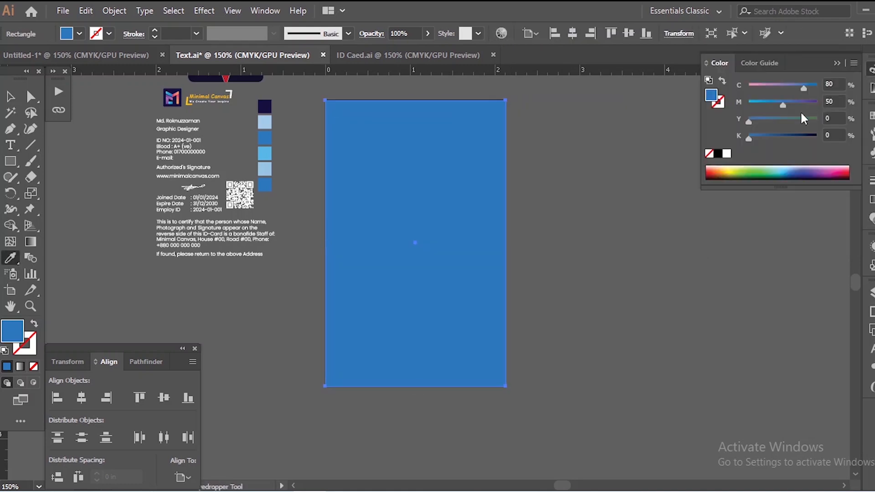
{"action": "left_click", "coordinate": [726, 154]}
{"action": "key", "text": "v"}
{"action": "left_click", "coordinate": [550, 130]}
- Create a white rectangle with exact dimensions of 2.125 in width and 3.375 in height
{"action": "left_click", "coordinate": [10, 162]}
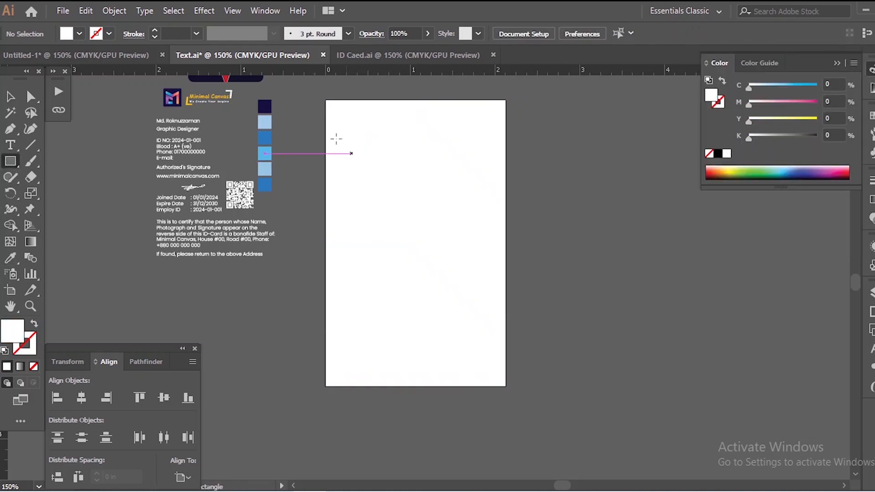
{"action": "left_click_drag", "start_coordinate": [325, 99], "coordinate": [506, 386]}
{"action": "key", "text": "Delete"}
{"action": "left_click", "coordinate": [369, 169]}
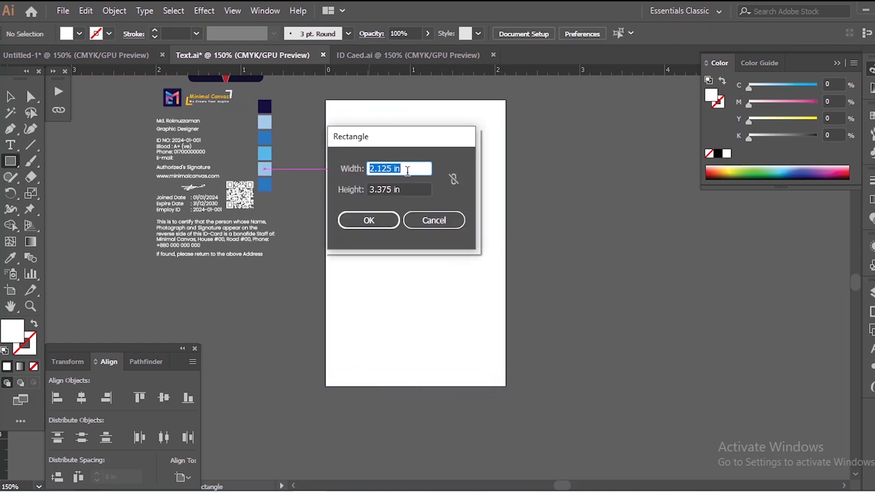
{"action": "key", "text": "Tab"}
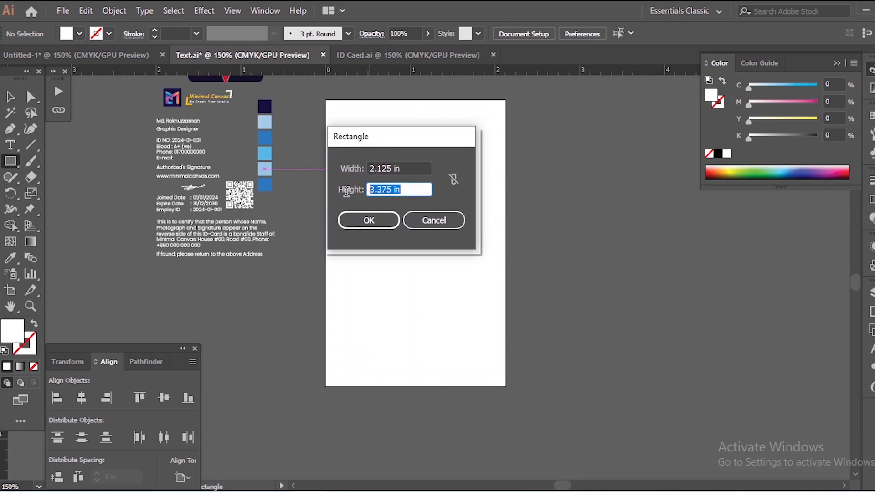
{"action": "left_click", "coordinate": [368, 221]}
{"action": "key", "text": "v"}
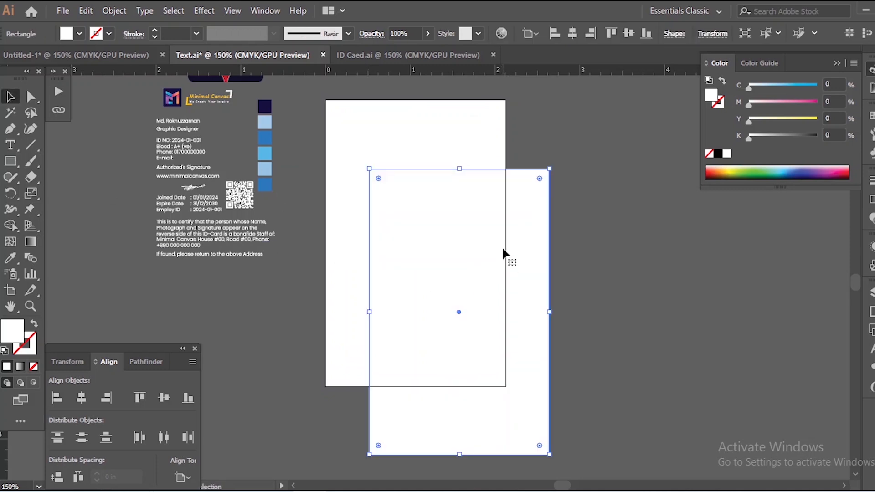
- Center the new card-sized rectangle horizontally and vertically on the artboard
{"action": "left_click_drag", "start_coordinate": [460, 249], "coordinate": [437, 191]}
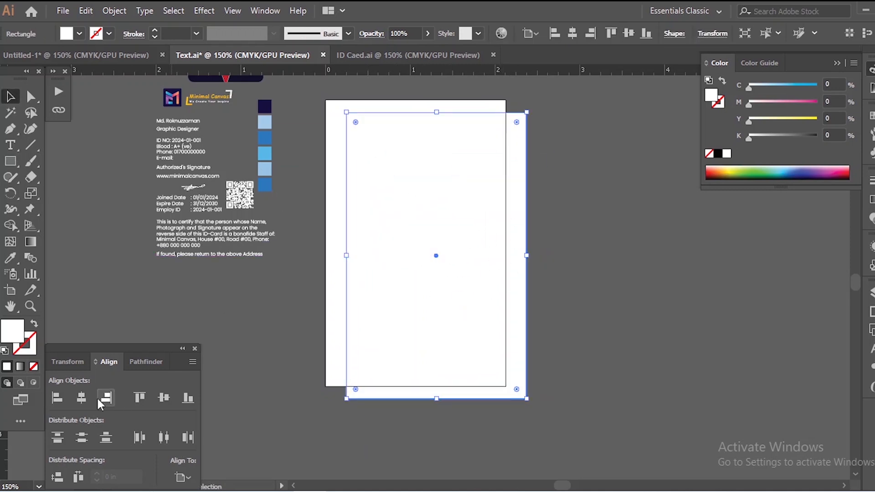
{"action": "left_click", "coordinate": [183, 477]}
{"action": "left_click", "coordinate": [221, 463]}
{"action": "left_click", "coordinate": [82, 397]}
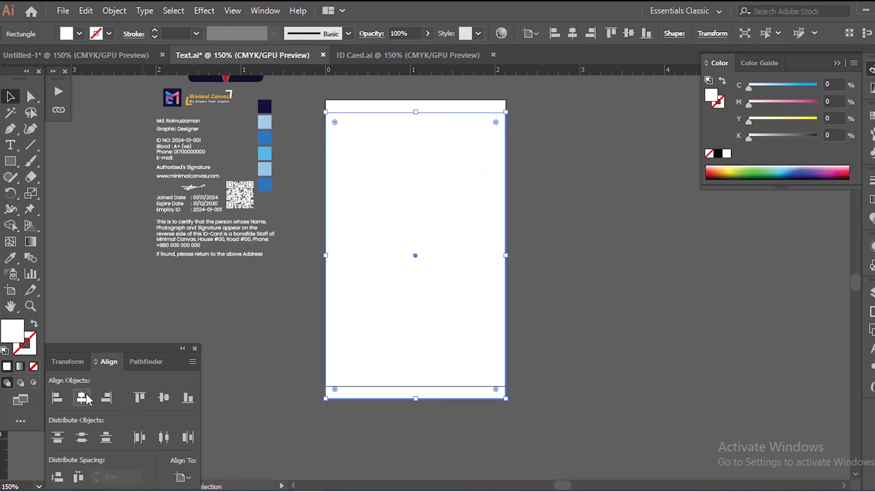
{"action": "left_click", "coordinate": [163, 398]}
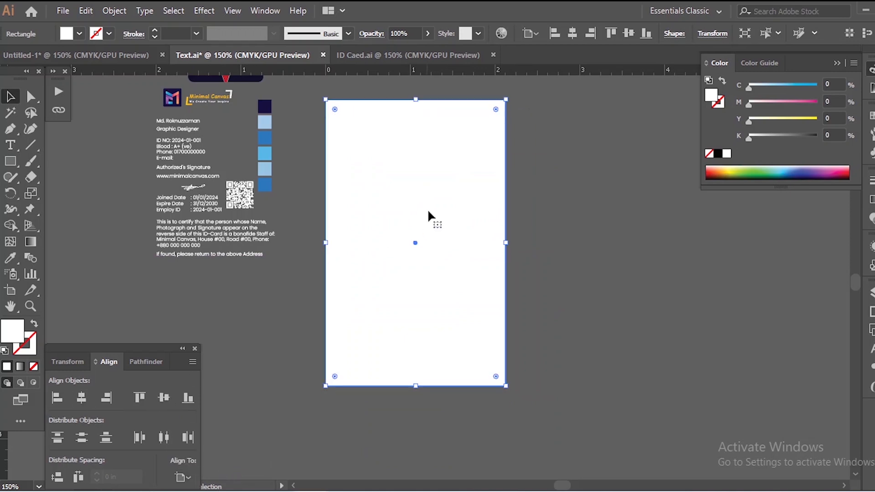
{"action": "left_click", "coordinate": [576, 279]}
- Look over the prepared portrait, logo, employee details, signature, QR code and certification text beside the card
{"action": "scroll", "coordinate": [467, 204], "scroll_direction": "up", "scroll_amount": 1}
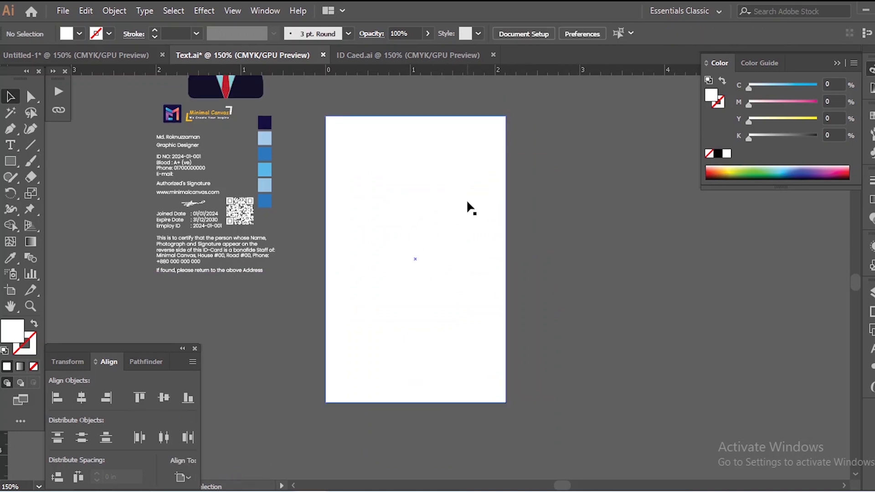
{"action": "scroll", "coordinate": [204, 199], "scroll_direction": "up", "scroll_amount": 4}
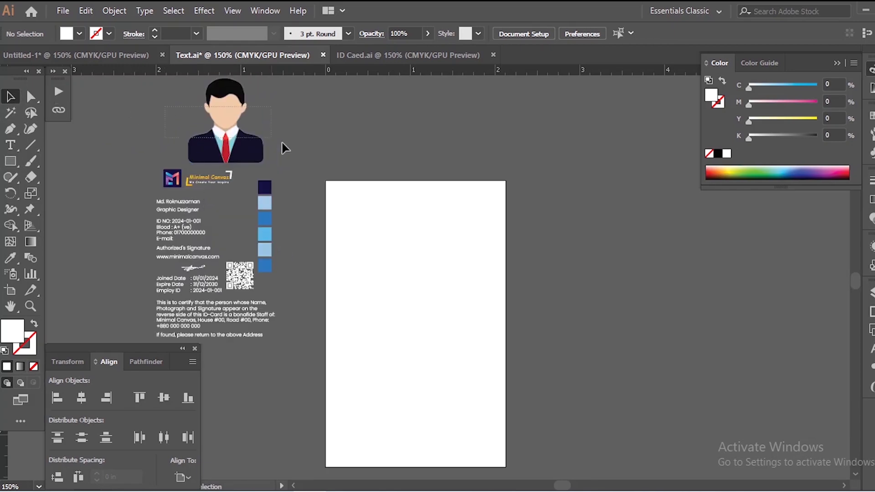
{"action": "left_click", "coordinate": [271, 132]}
{"action": "scroll", "coordinate": [150, 184], "scroll_direction": "up", "scroll_amount": 3}
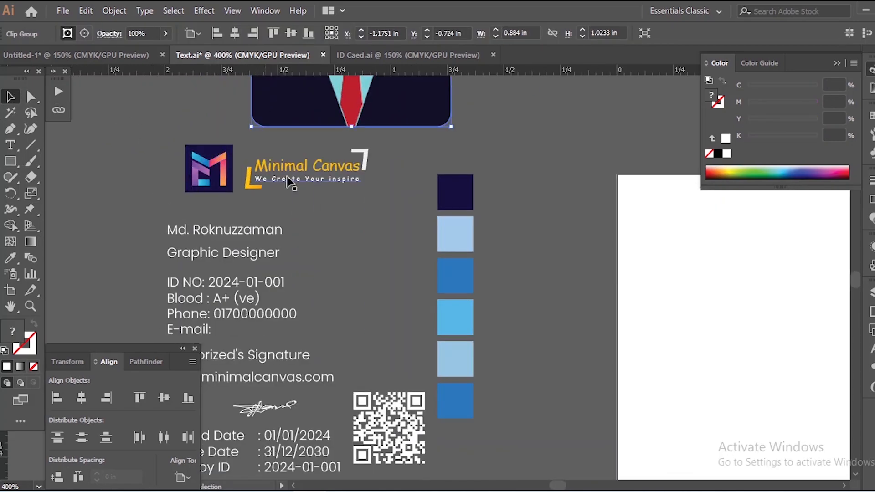
{"action": "scroll", "coordinate": [288, 182], "scroll_direction": "down", "scroll_amount": 3}
{"action": "scroll", "coordinate": [228, 141], "scroll_direction": "down", "scroll_amount": 1}
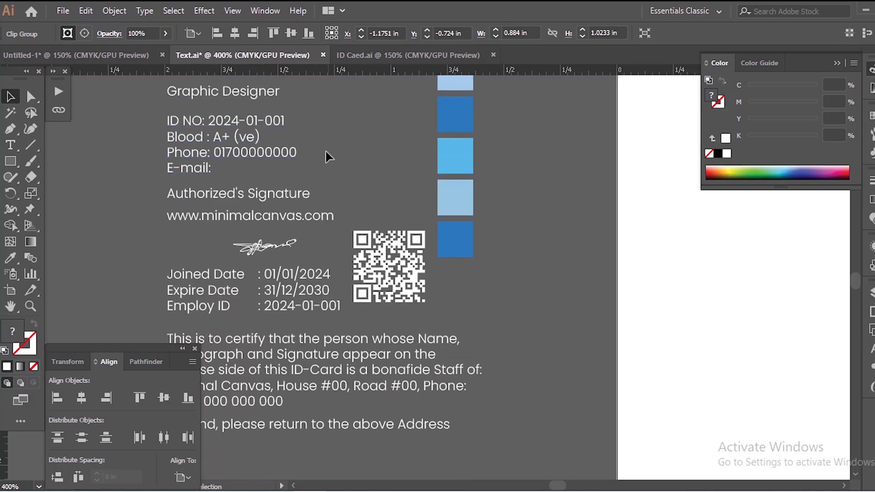
{"action": "scroll", "coordinate": [310, 141], "scroll_direction": "down", "scroll_amount": 1}
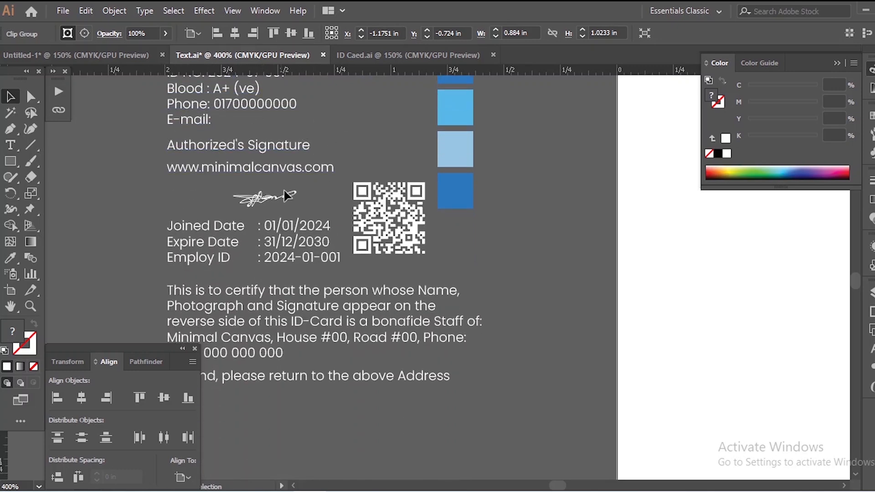
{"action": "scroll", "coordinate": [255, 177], "scroll_direction": "down", "scroll_amount": 1}
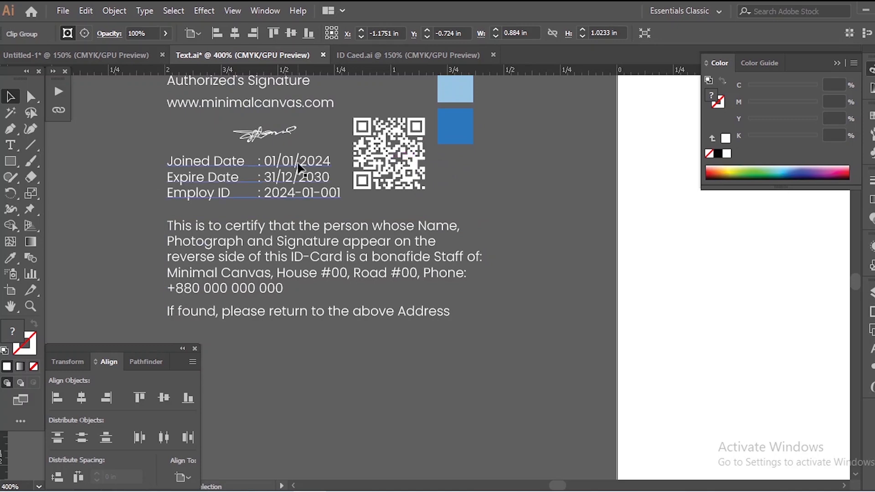
{"action": "scroll", "coordinate": [308, 192], "scroll_direction": "down", "scroll_amount": 1}
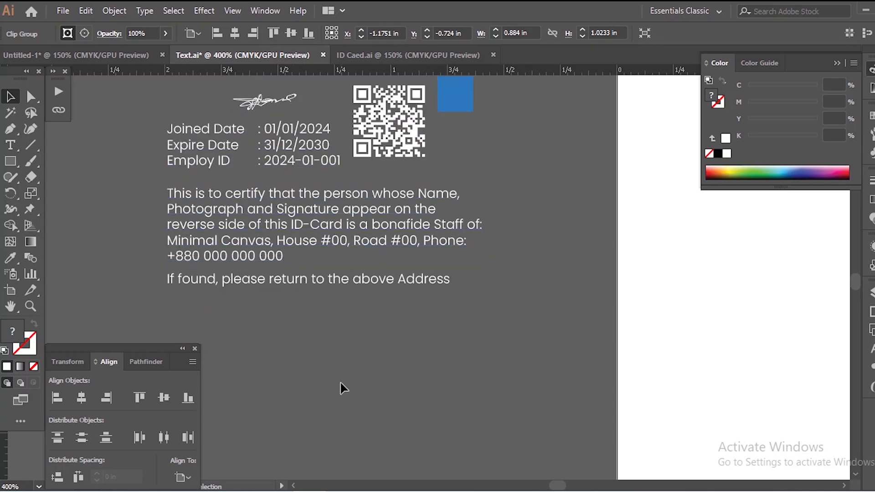
{"action": "left_click", "coordinate": [334, 363]}
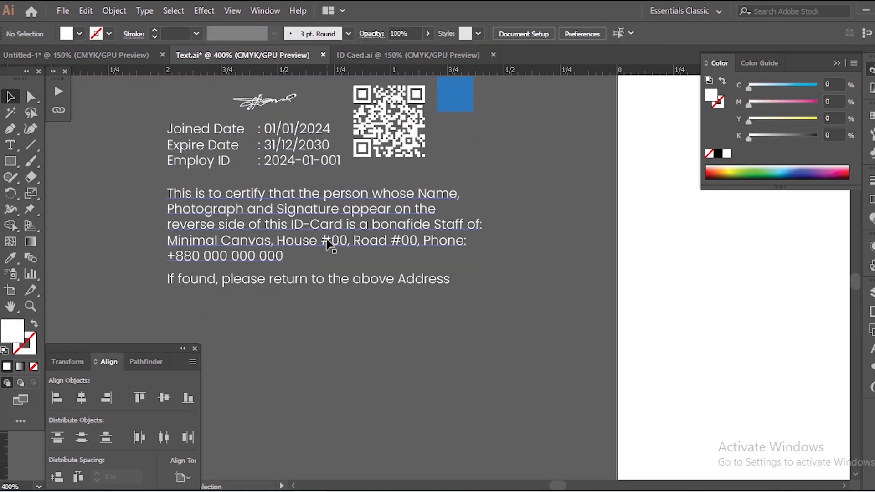
- Move the "If found, please return to the above Address" line slightly down, away from the certification paragraph
{"action": "left_click_drag", "start_coordinate": [287, 289], "coordinate": [287, 299]}
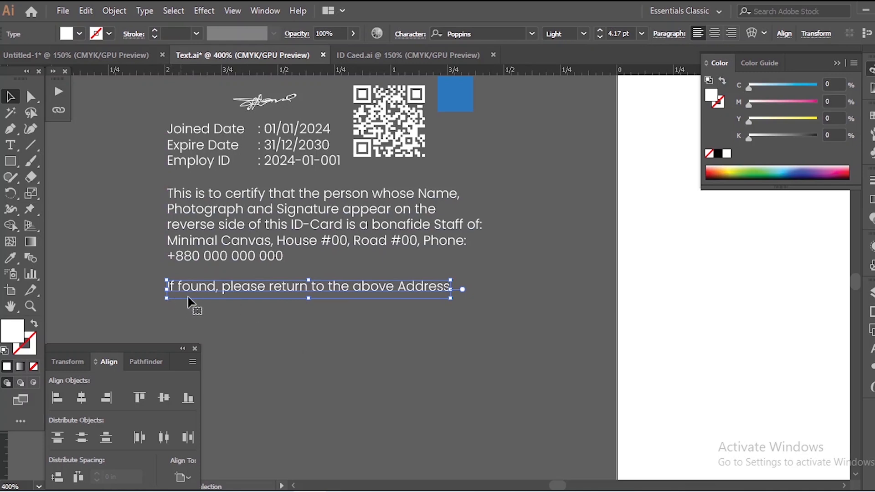
{"action": "left_click", "coordinate": [319, 299]}
{"action": "scroll", "coordinate": [297, 291], "scroll_direction": "down", "scroll_amount": 2}
{"action": "scroll", "coordinate": [297, 291], "scroll_direction": "up", "scroll_amount": 2}
{"action": "key", "text": "ctrl+a"}
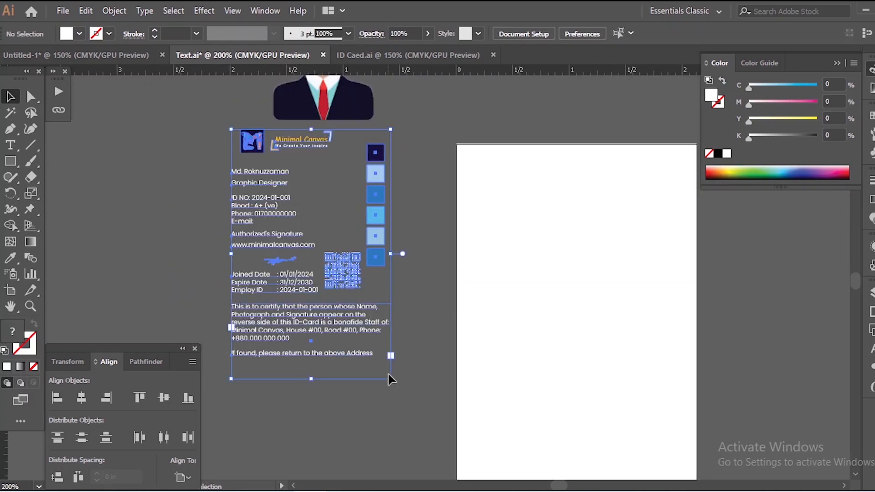
{"action": "left_click", "coordinate": [371, 420]}
- Move the column of colour swatches slightly right, farther from the prepared text and QR code
{"action": "scroll", "coordinate": [546, 195], "scroll_direction": "up", "scroll_amount": 1}
{"action": "left_click_drag", "start_coordinate": [463, 197], "coordinate": [401, 192]}
{"action": "scroll", "coordinate": [243, 176], "scroll_direction": "down", "scroll_amount": 1}
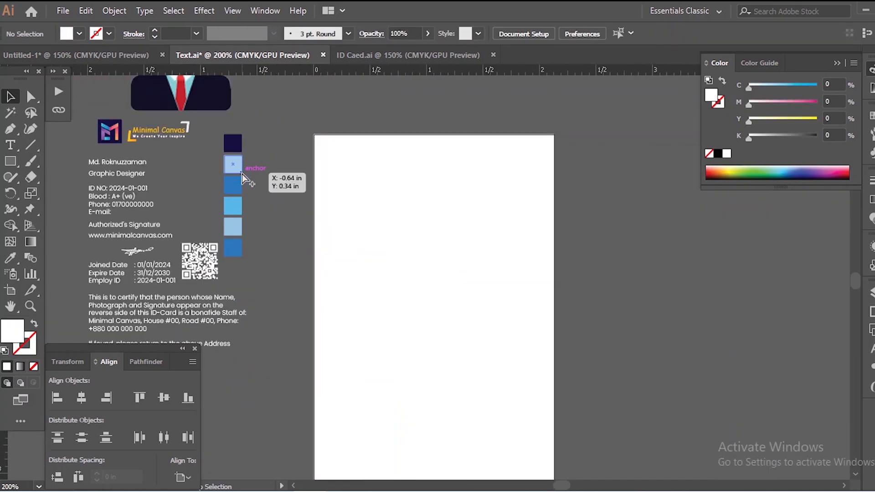
{"action": "mouse_move", "coordinate": [233, 144]}
{"action": "left_mouse_down"}
{"action": "mouse_move", "coordinate": [271, 145]}
{"action": "mouse_move", "coordinate": [245, 147]}
{"action": "left_mouse_up"}
{"action": "left_click", "coordinate": [280, 131]}
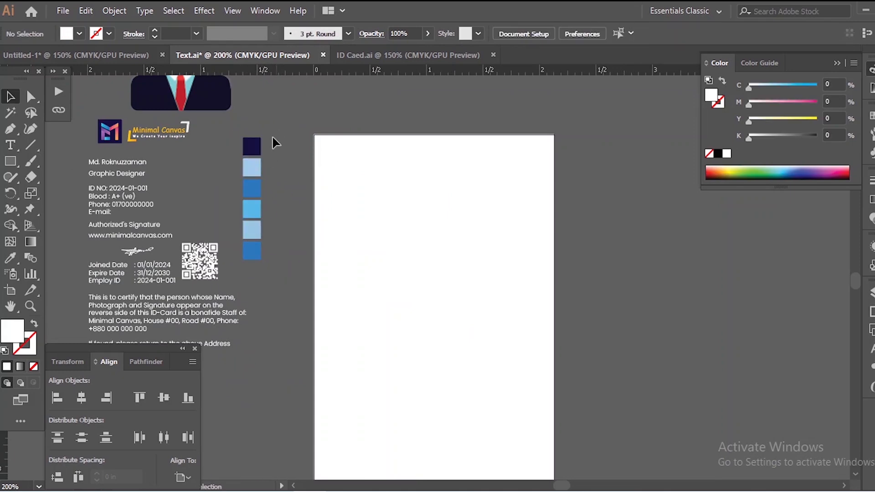
- Create a white rectangle with exact dimensions of 2.125 in width and 0.5 in height
{"action": "scroll", "coordinate": [274, 141], "scroll_direction": "down", "scroll_amount": 1}
{"action": "left_click", "coordinate": [10, 162]}
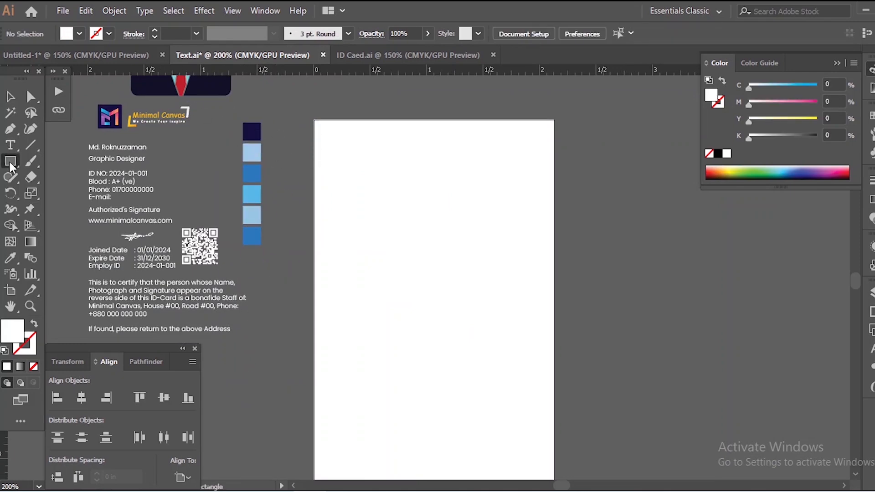
{"action": "left_click", "coordinate": [411, 189]}
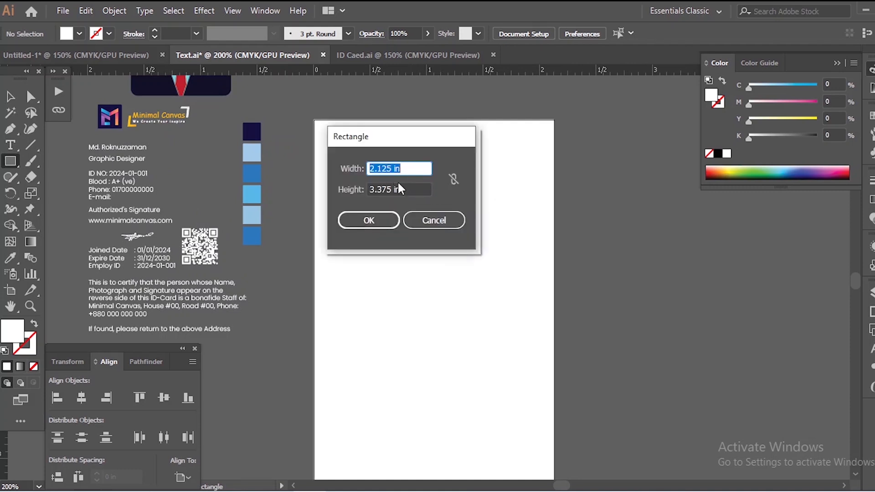
{"action": "left_click_drag", "start_coordinate": [401, 188], "coordinate": [370, 192]}
{"action": "type", "text": ".5"}
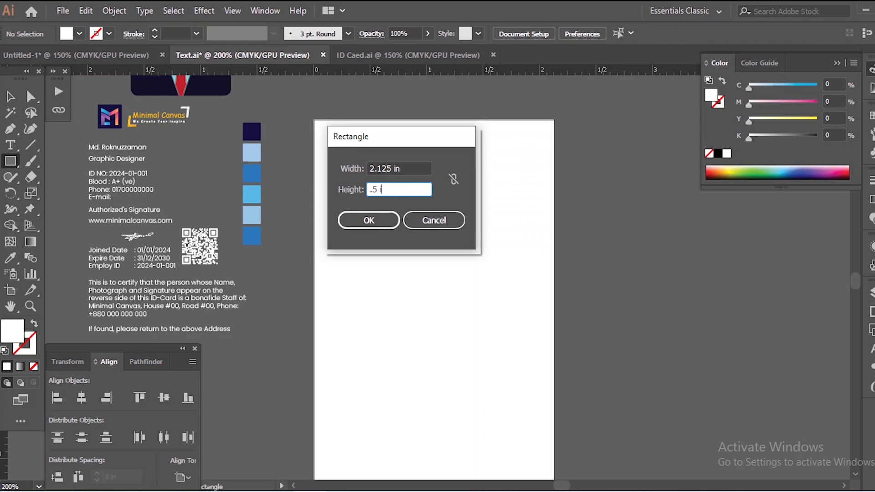
{"action": "left_click", "coordinate": [377, 168]}
{"action": "left_click", "coordinate": [368, 222]}
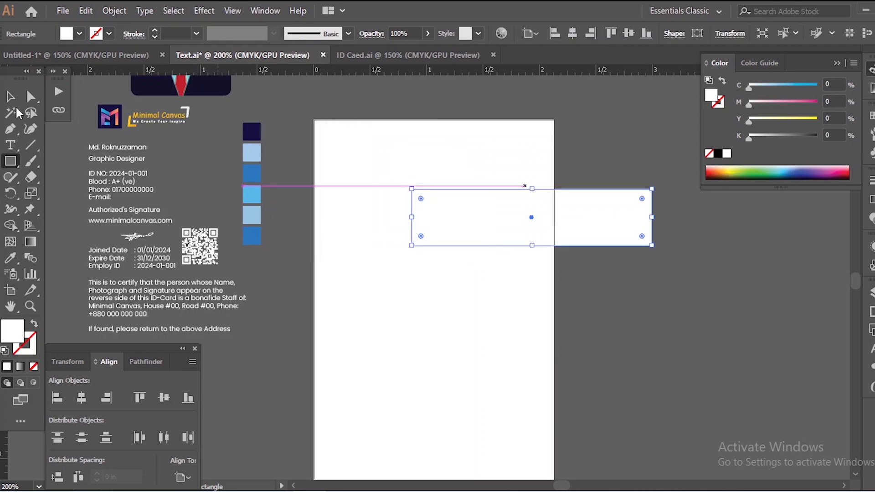
- Move the narrow rectangle off the card onto the empty canvas to its right
{"action": "key", "text": "v"}
{"action": "scroll", "coordinate": [258, 181], "scroll_direction": "down", "scroll_amount": 2}
{"action": "left_click_drag", "start_coordinate": [382, 198], "coordinate": [461, 199]}
{"action": "left_click", "coordinate": [492, 252]}
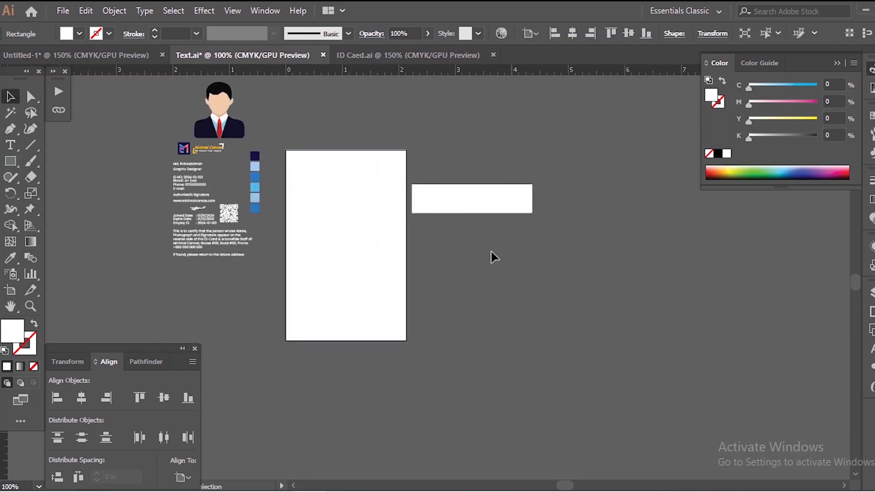
- Fill the narrow rectangle beside the card with the dark navy swatch colour
{"action": "scroll", "coordinate": [444, 186], "scroll_direction": "up", "scroll_amount": 1}
{"action": "left_click", "coordinate": [456, 196]}
{"action": "key", "text": "i"}
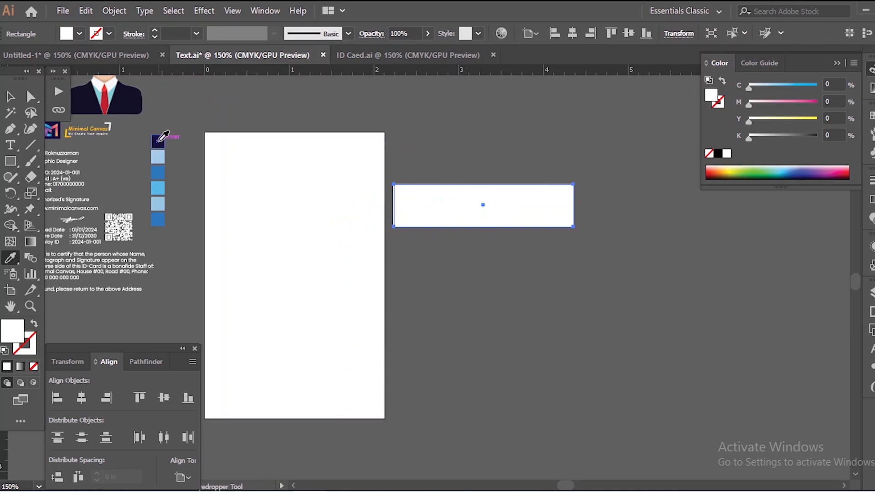
{"action": "left_click", "coordinate": [158, 141]}
{"action": "key", "text": "ctrl+shift+a"}
- Set the keyboard increment to 0.5 in and lower the navy rectangle's two right corner points by two increments to slant it
{"action": "left_click", "coordinate": [31, 97]}
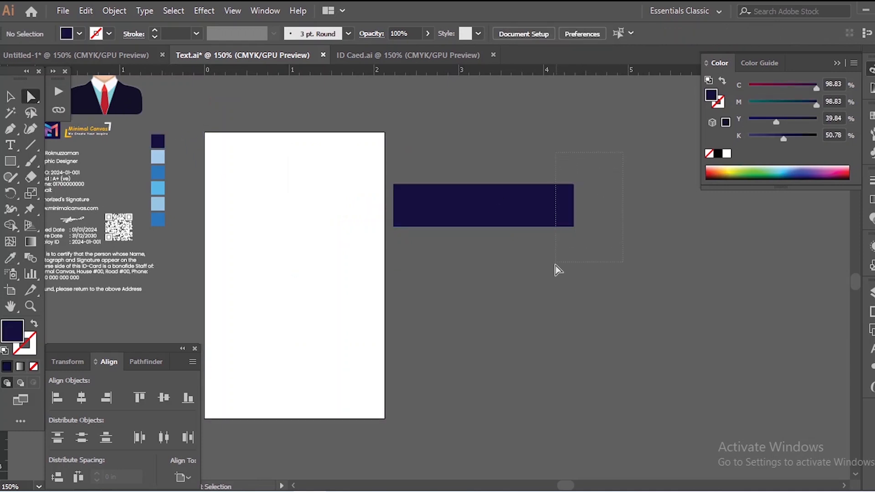
{"action": "left_click_drag", "start_coordinate": [556, 266], "coordinate": [556, 265]}
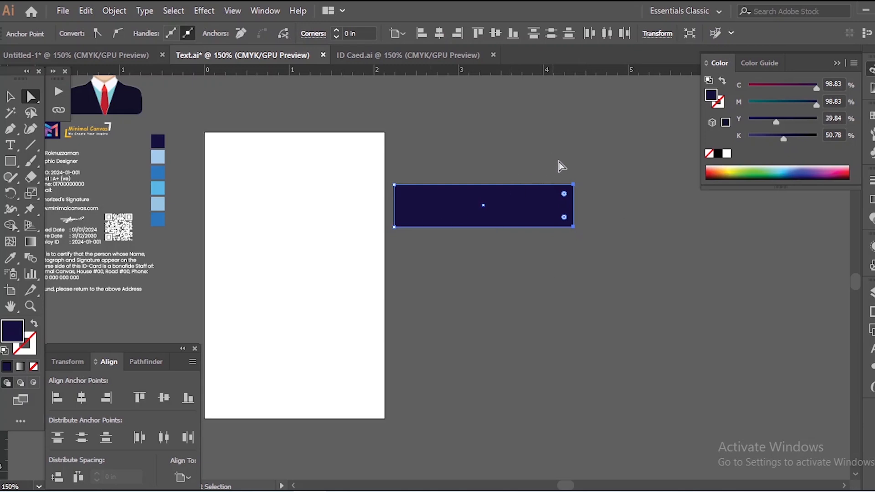
{"action": "key", "text": "ctrl+a"}
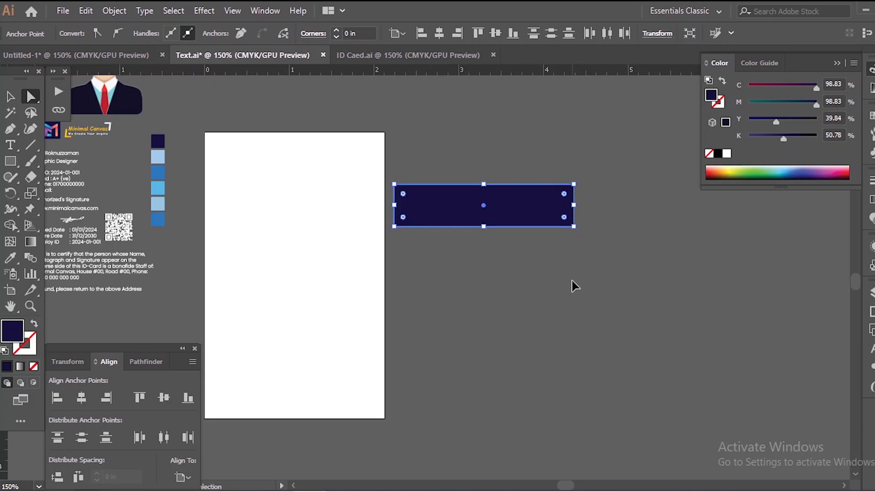
{"action": "key", "text": "ctrl+k"}
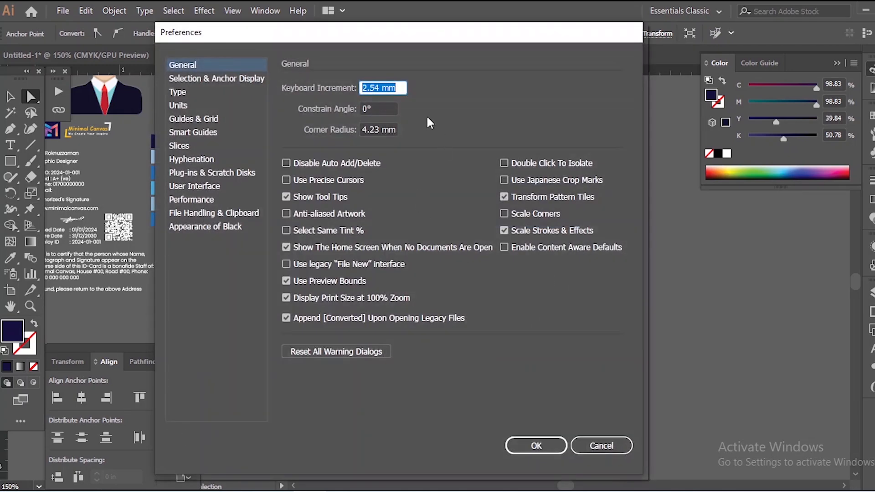
{"action": "type", "text": ".5"}
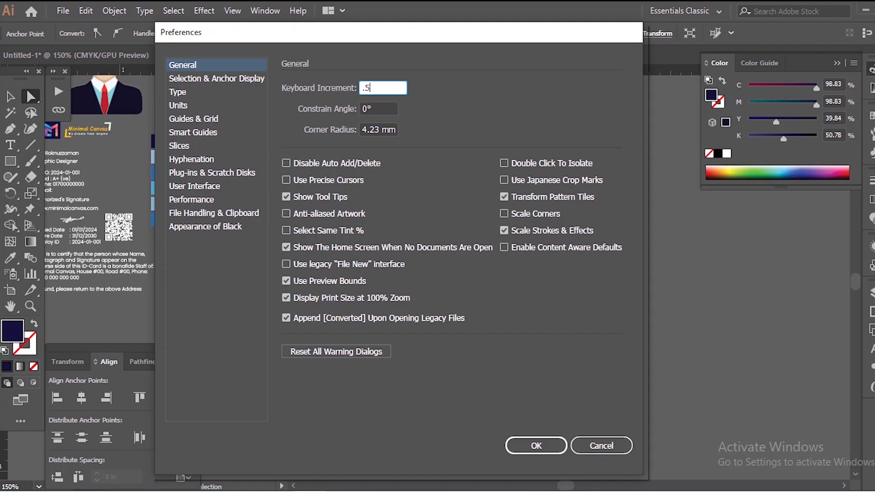
{"action": "type", "text": " in"}
{"action": "key", "text": "Return"}
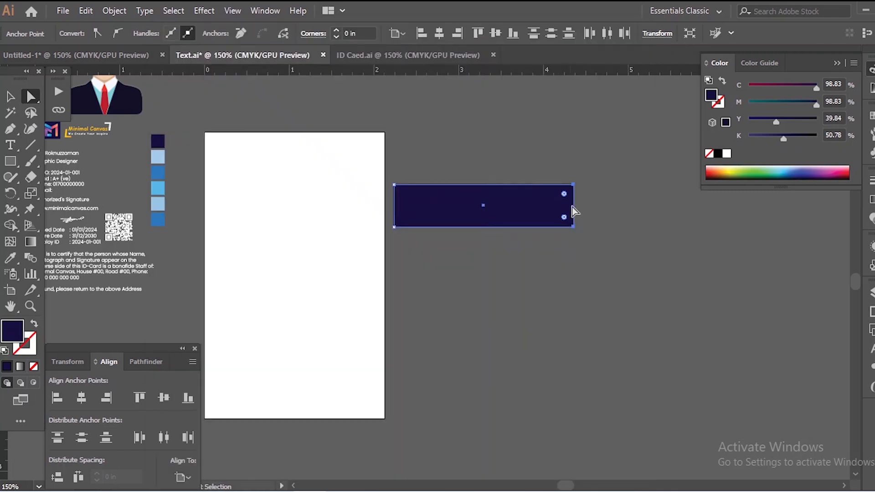
{"action": "key", "text": "Down"}
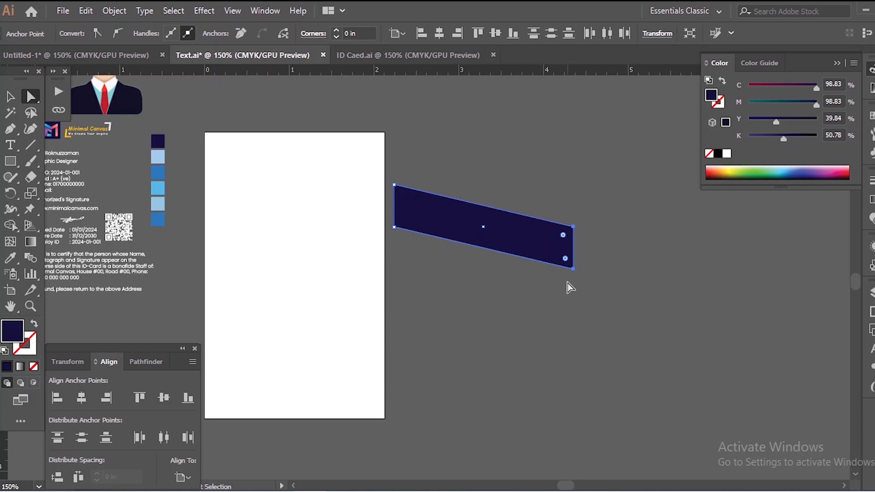
{"action": "key", "text": "Down"}
{"action": "left_click", "coordinate": [651, 287]}
- Move the slanted navy bar onto the upper part of the card, overhanging its left edge
{"action": "key", "text": "ctrl+equal"}
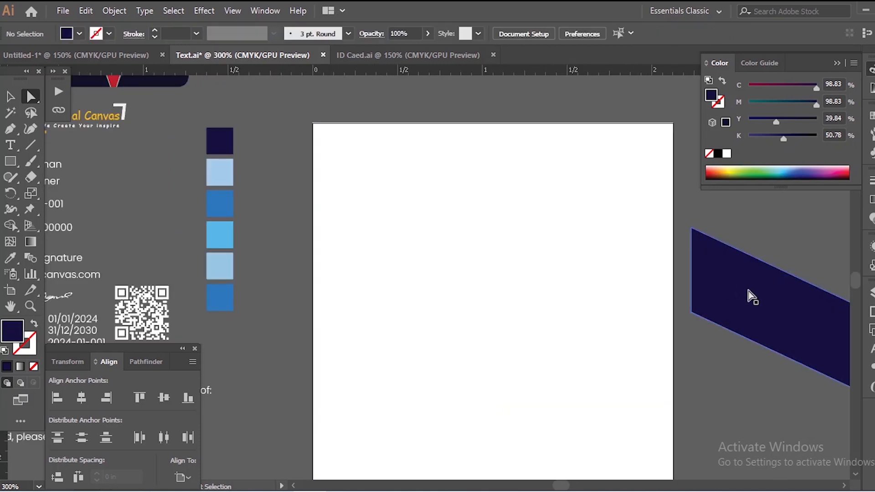
{"action": "left_click_drag", "start_coordinate": [752, 296], "coordinate": [342, 197]}
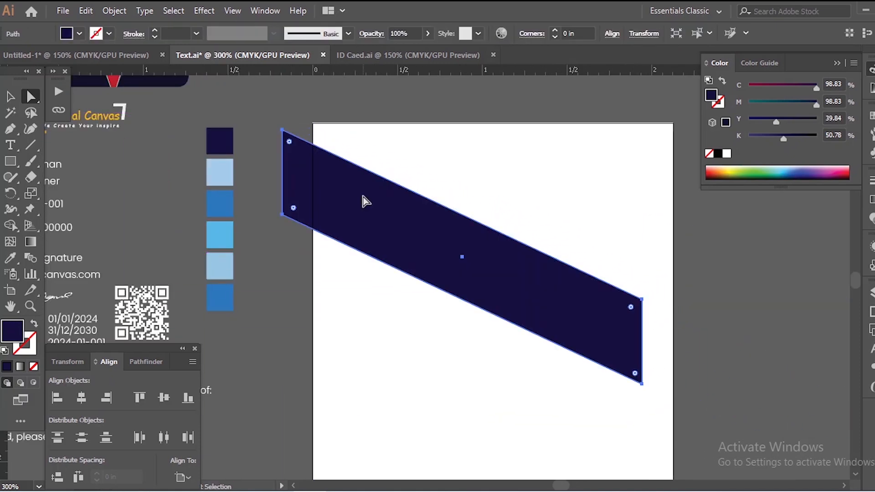
{"action": "left_click", "coordinate": [10, 96]}
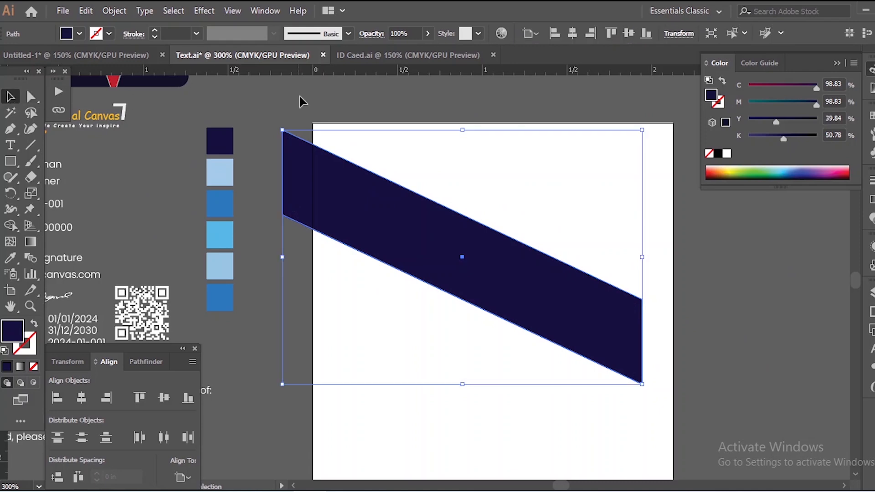
{"action": "left_click", "coordinate": [318, 98]}
- Steepen the navy bar's slant by lowering its right end further, and make it a slimmer stripe
{"action": "left_click", "coordinate": [298, 179]}
{"action": "key", "text": "a"}
{"action": "left_click_drag", "start_coordinate": [606, 214], "coordinate": [657, 392]}
{"action": "key", "text": "Down"}
{"action": "left_click", "coordinate": [494, 213]}
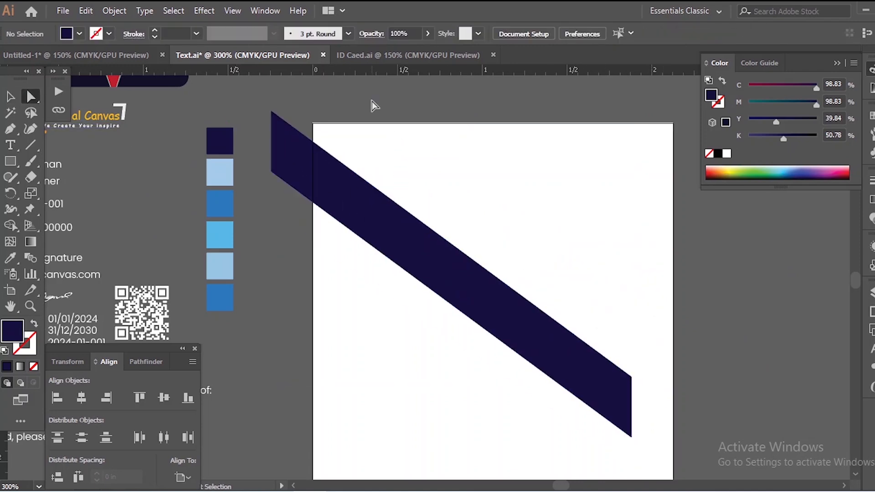
{"action": "left_click", "coordinate": [344, 171]}
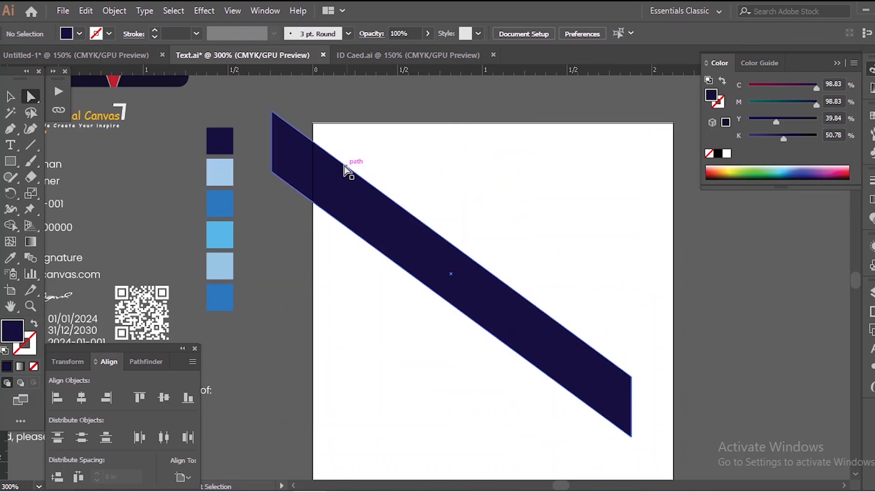
- Duplicate the navy stripe slightly below itself and fill the copy with the light blue second swatch
{"action": "left_click_drag", "start_coordinate": [352, 199], "coordinate": [346, 218]}
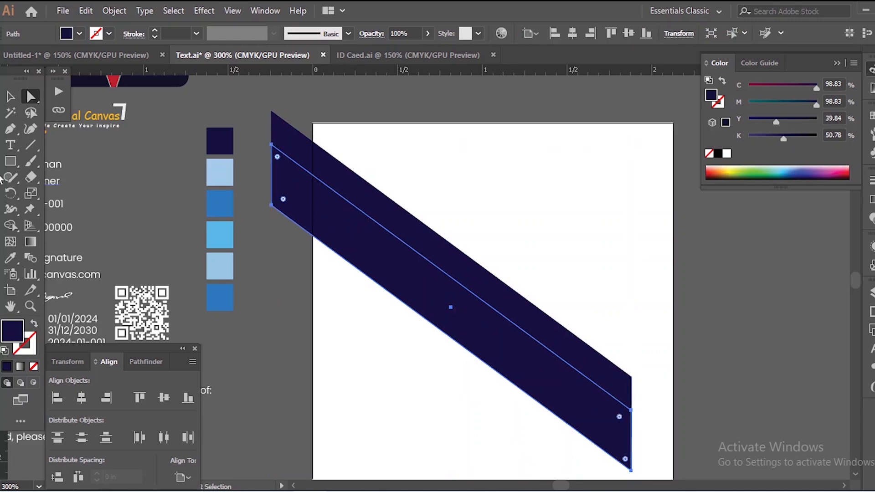
{"action": "left_click", "coordinate": [10, 258]}
{"action": "left_click", "coordinate": [220, 173]}
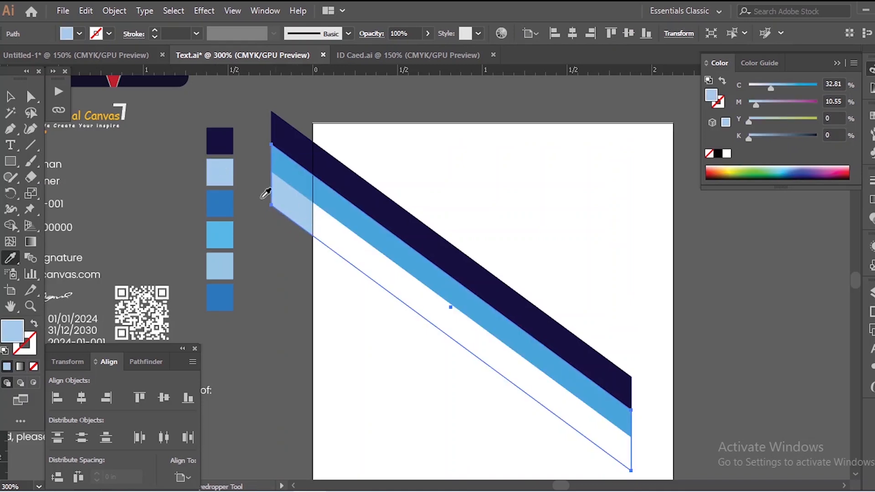
- Set the light blue stripe's blending mode to Hard Light
{"action": "left_click", "coordinate": [9, 97]}
{"action": "left_click", "coordinate": [872, 217]}
{"action": "left_click", "coordinate": [732, 194]}
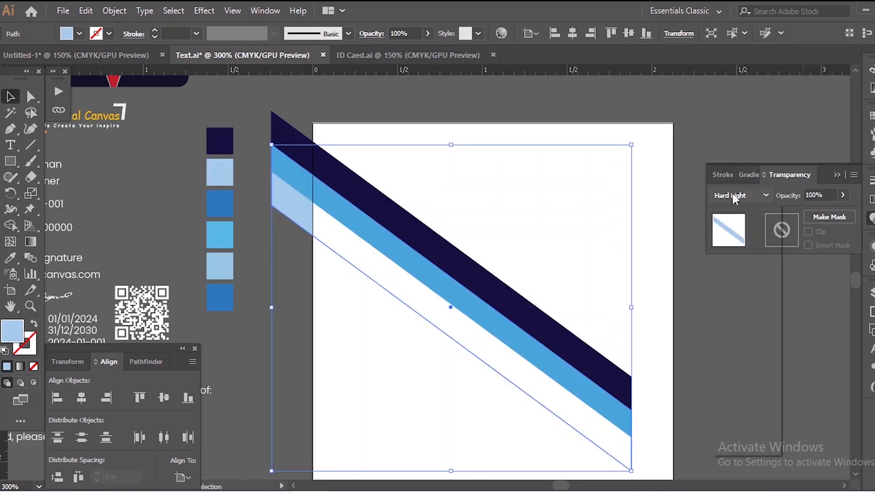
{"action": "left_click", "coordinate": [737, 352]}
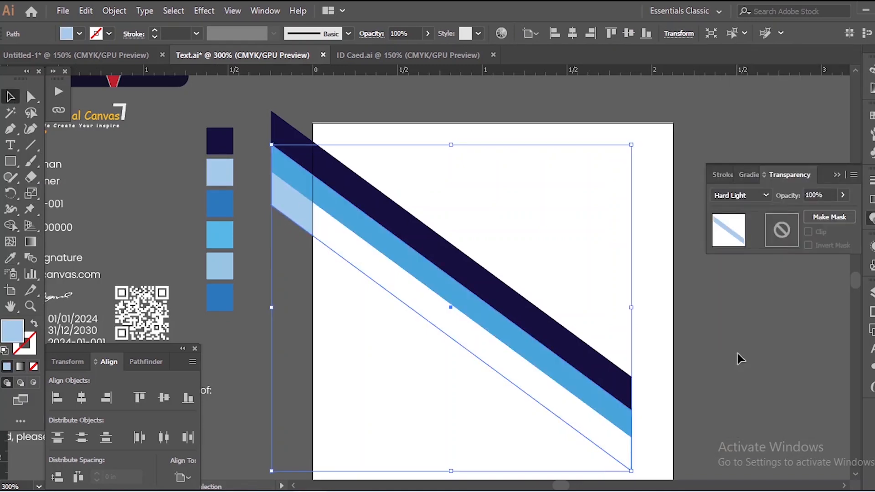
{"action": "left_click", "coordinate": [410, 85]}
{"action": "scroll", "coordinate": [333, 212], "scroll_direction": "down", "scroll_amount": 1}
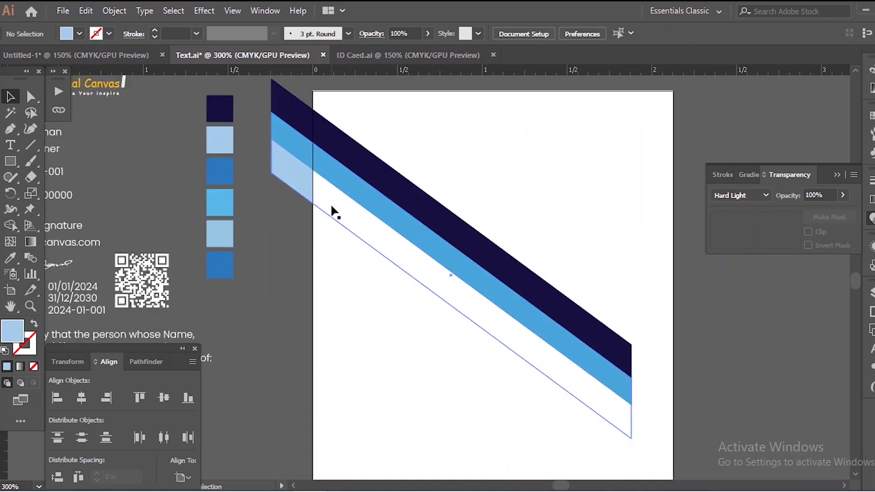
{"action": "left_click", "coordinate": [305, 193]}
{"action": "left_click", "coordinate": [290, 98], "text": "shift"}
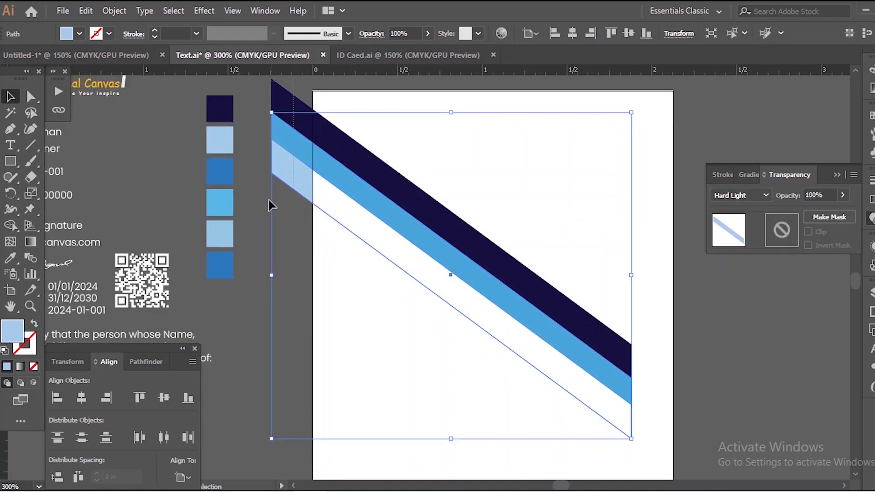
{"action": "left_click", "coordinate": [247, 378]}
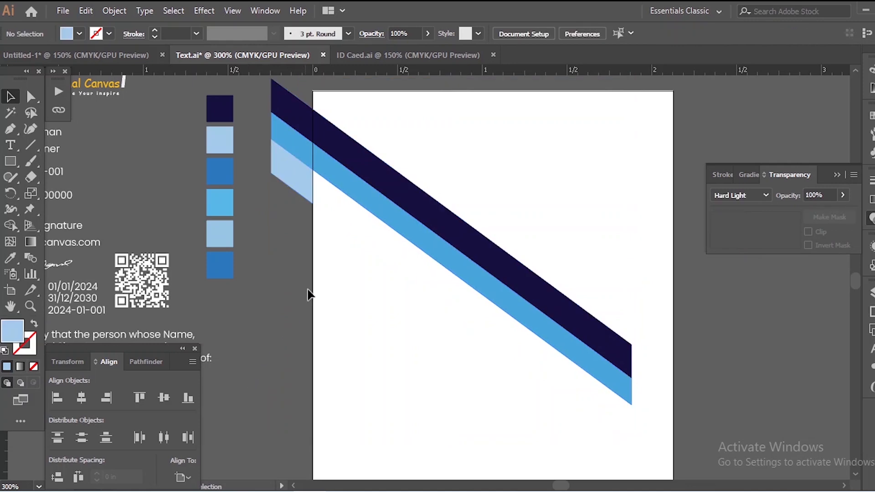
- Duplicate the light blue stripe straight down and fill the copy with the medium blue third swatch
{"action": "left_click_drag", "start_coordinate": [283, 170], "coordinate": [284, 215]}
{"action": "key", "text": "i"}
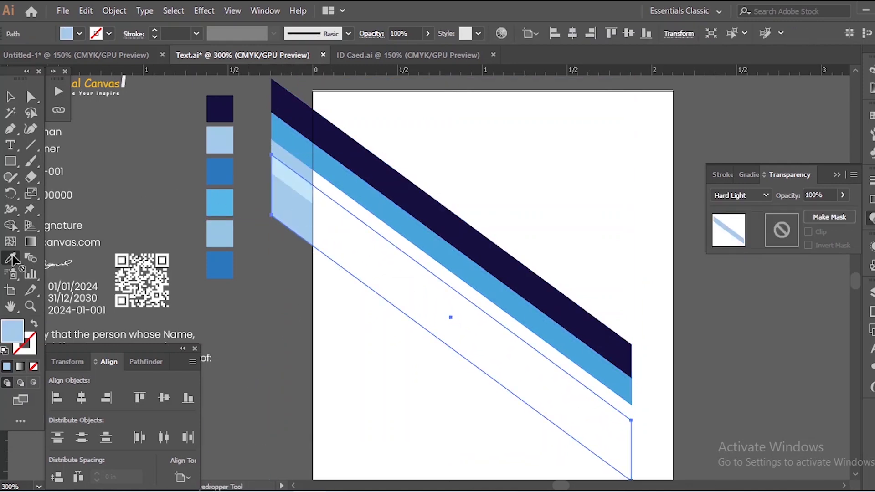
{"action": "left_click", "coordinate": [222, 172]}
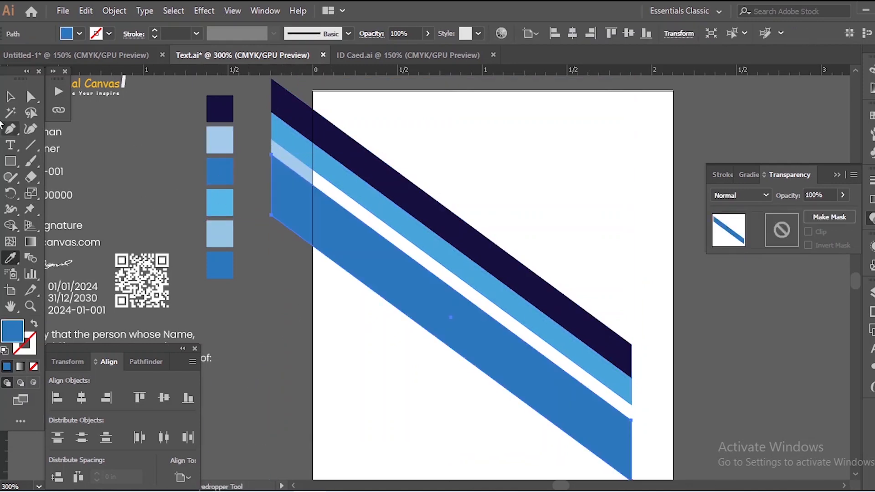
- Try other blending modes on the medium blue stripe and set it to Darken
{"action": "left_click", "coordinate": [738, 196]}
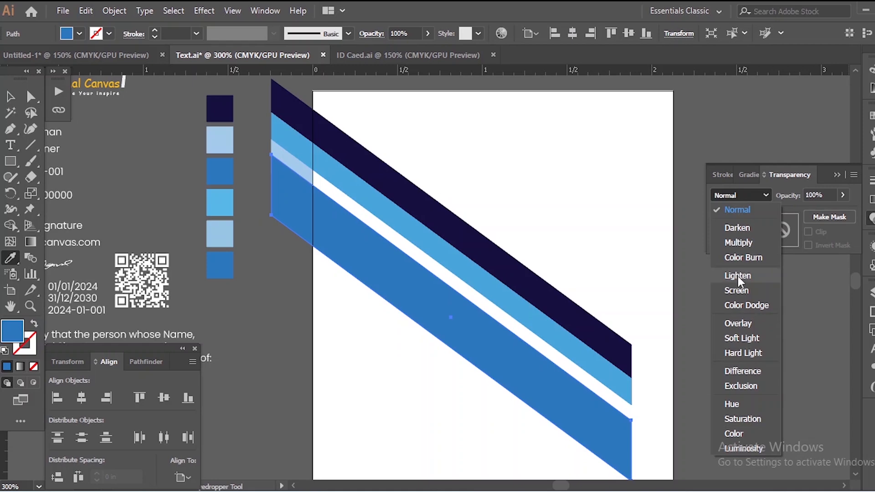
{"action": "left_click", "coordinate": [738, 291]}
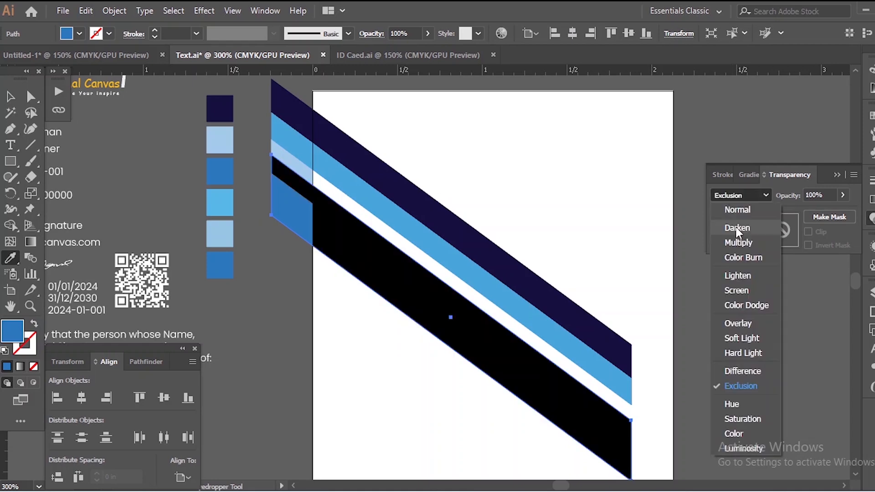
{"action": "left_click", "coordinate": [737, 229]}
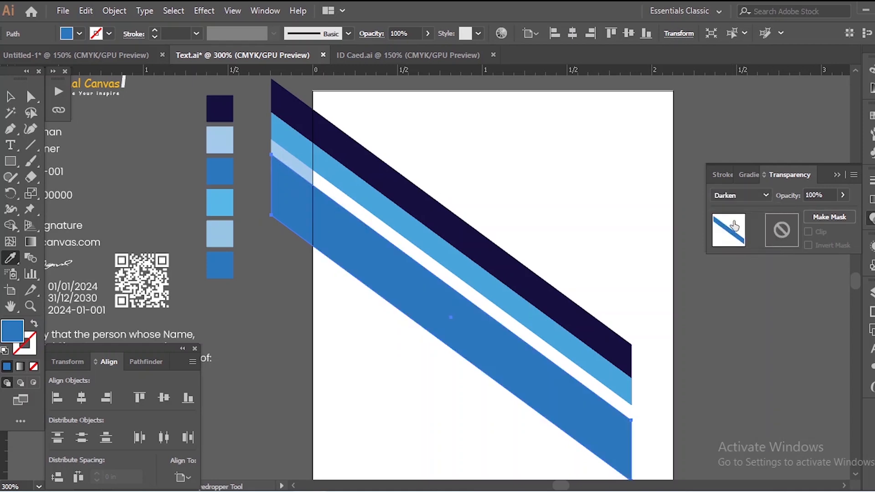
{"action": "left_click", "coordinate": [10, 97]}
{"action": "left_click", "coordinate": [215, 319]}
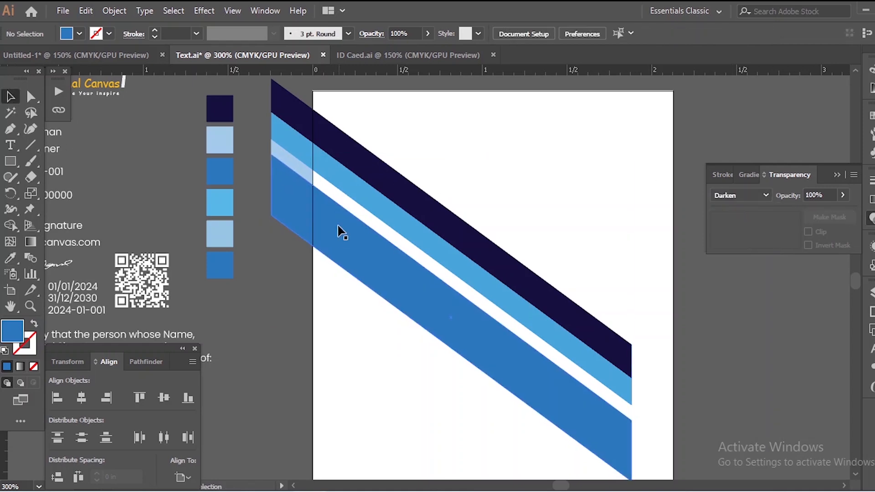
- Continue duplicating stripes down the card, and fill the copy below the lowest navy stripe with the light blue second swatch
{"action": "left_click_drag", "start_coordinate": [342, 231], "coordinate": [336, 276]}
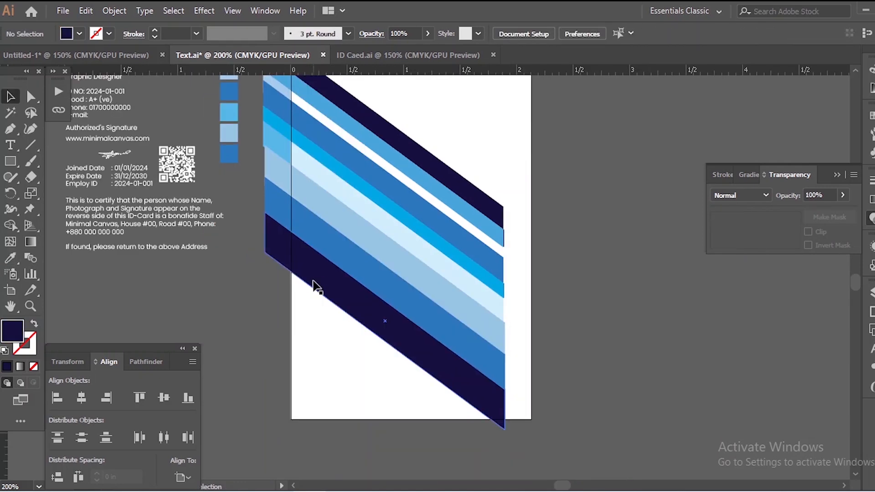
{"action": "mouse_move", "coordinate": [313, 289]}
{"action": "left_mouse_down"}
{"action": "mouse_move", "coordinate": [322, 244]}
{"action": "mouse_move", "coordinate": [302, 301]}
{"action": "mouse_move", "coordinate": [309, 288]}
{"action": "left_mouse_up"}
{"action": "left_click", "coordinate": [11, 259]}
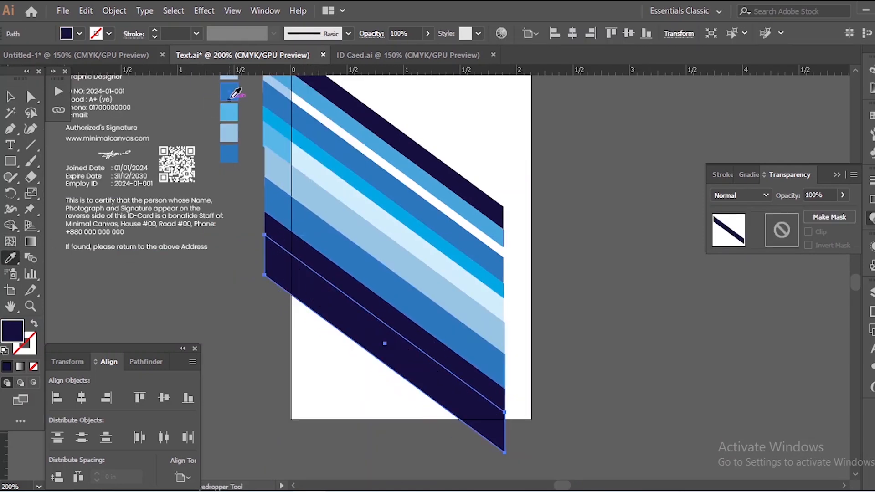
{"action": "scroll", "coordinate": [233, 104], "scroll_direction": "up", "scroll_amount": 2}
{"action": "left_click", "coordinate": [228, 105]}
{"action": "key", "text": "v"}
- Duplicate the lowest light blue stripe about 0.17 in left and 0.17 in down, and fill the copy with the sky blue fourth swatch
{"action": "left_click_drag", "start_coordinate": [292, 315], "coordinate": [274, 336]}
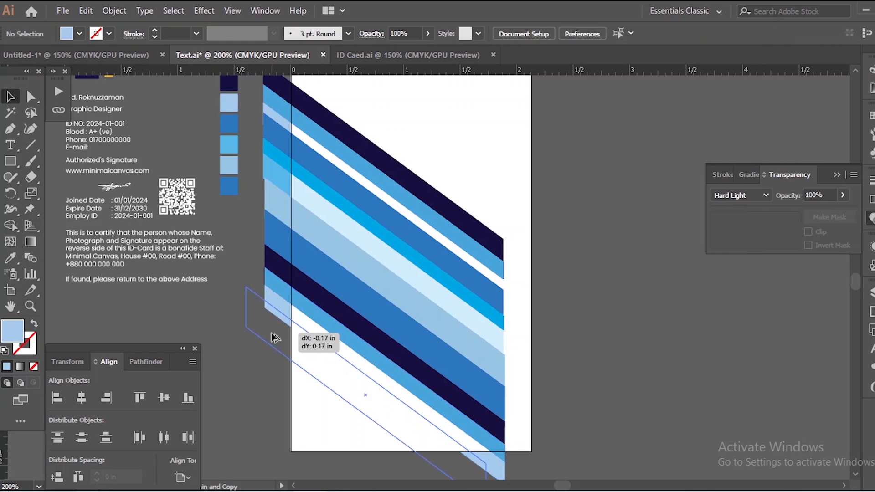
{"action": "left_click", "coordinate": [11, 258]}
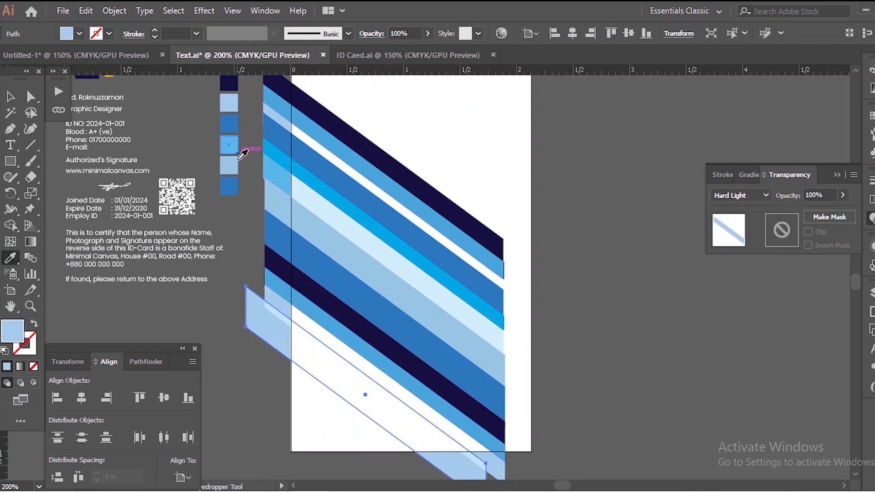
{"action": "left_click", "coordinate": [231, 148]}
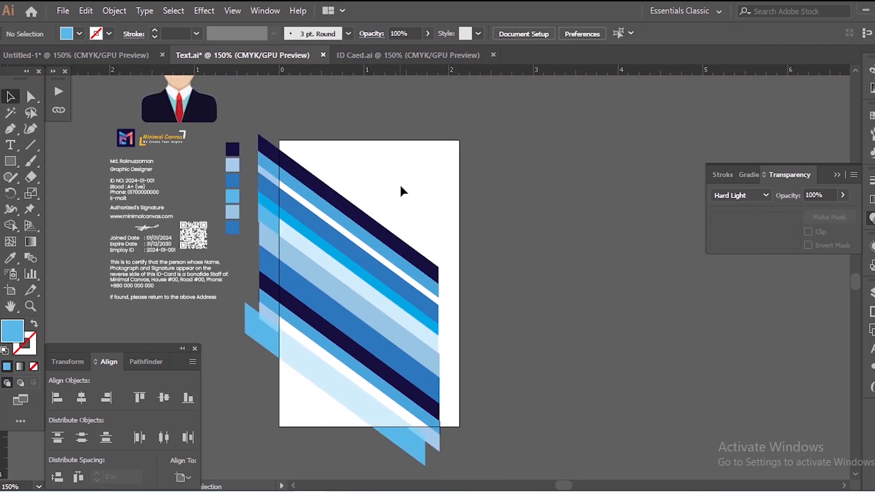
{"action": "left_click", "coordinate": [401, 187]}
{"action": "left_click", "coordinate": [540, 135]}
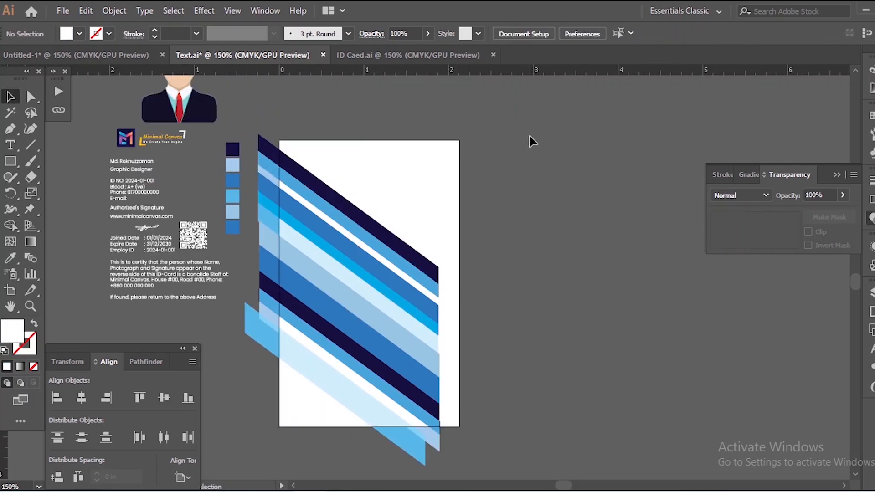
{"action": "scroll", "coordinate": [313, 152], "scroll_direction": "up", "scroll_amount": 1}
{"action": "scroll", "coordinate": [303, 133], "scroll_direction": "down", "scroll_amount": 3}
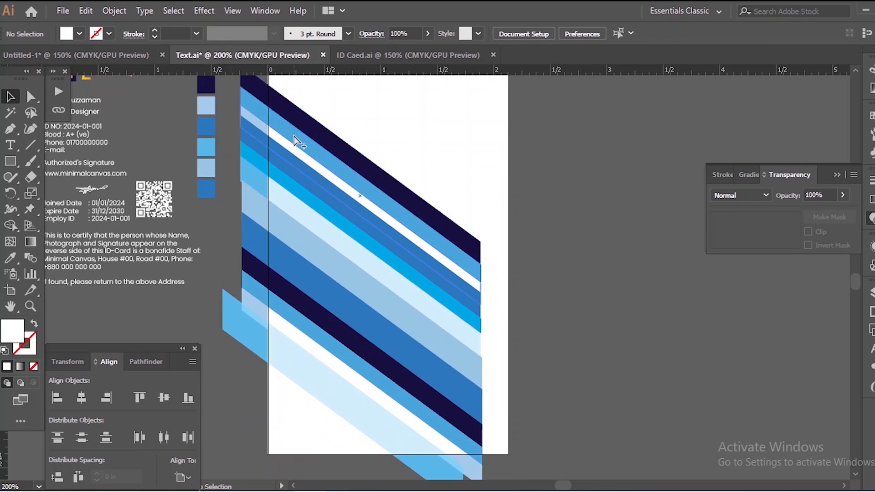
{"action": "scroll", "coordinate": [294, 136], "scroll_direction": "down", "scroll_amount": 1}
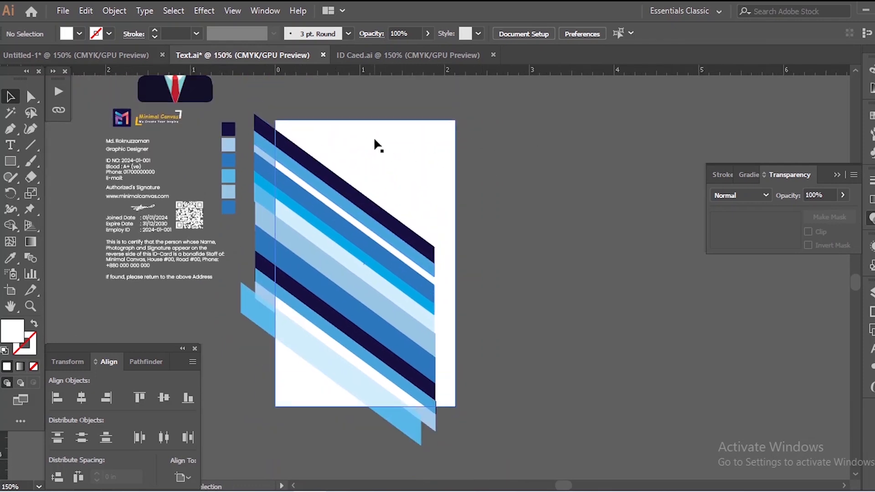
- Offset the white card background by -0.25 in with Miter joins and convert the resulting path into guides
{"action": "left_click", "coordinate": [374, 145]}
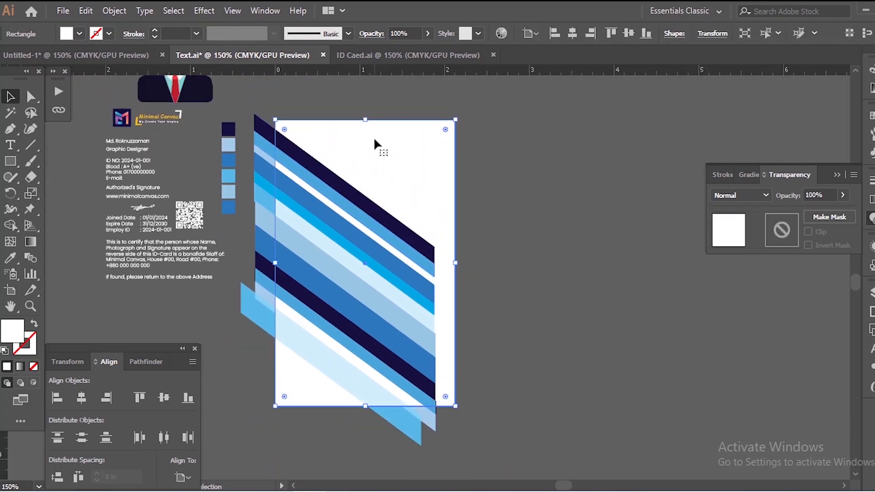
{"action": "left_click", "coordinate": [115, 12]}
{"action": "mouse_move", "coordinate": [309, 312]}
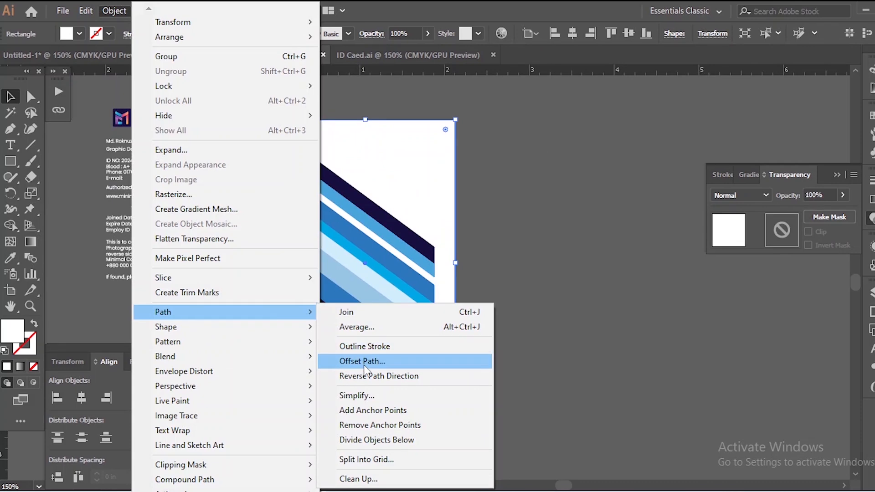
{"action": "left_click", "coordinate": [365, 368]}
{"action": "left_click_drag", "start_coordinate": [696, 171], "coordinate": [575, 148]}
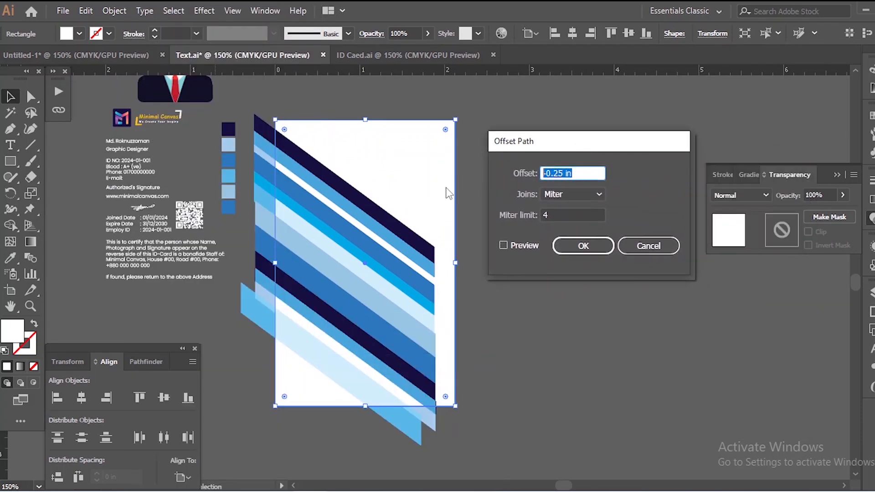
{"action": "type", "text": "-"}
{"action": "left_click", "coordinate": [503, 245]}
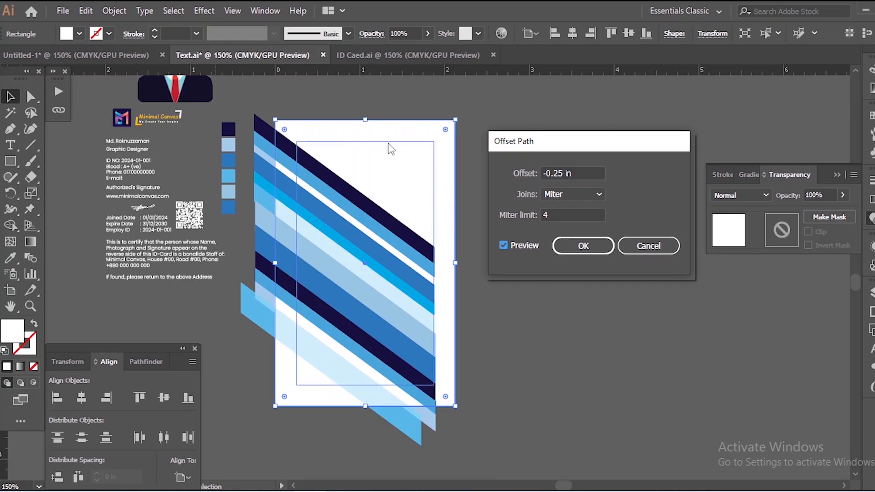
{"action": "left_click", "coordinate": [590, 246]}
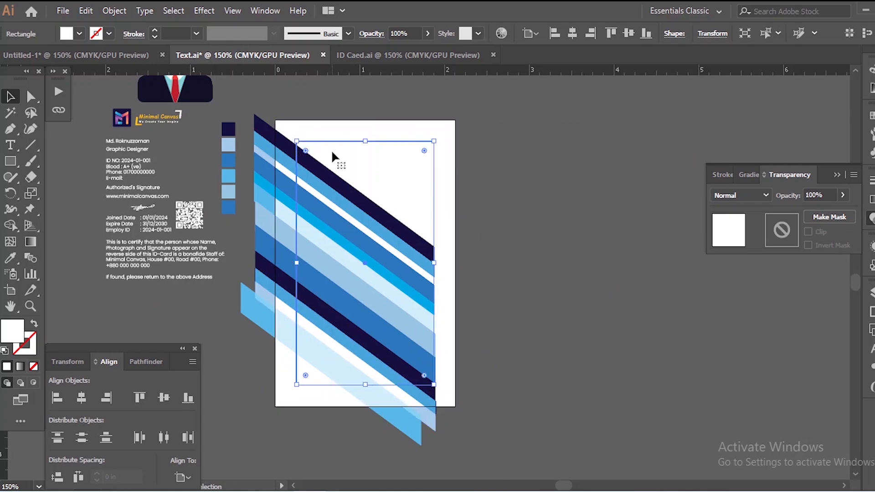
{"action": "right_click", "coordinate": [360, 158]}
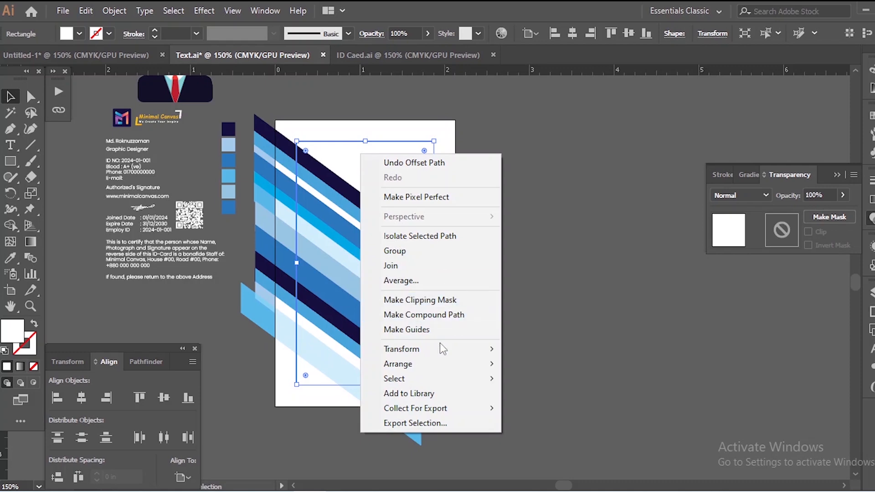
{"action": "left_click", "coordinate": [406, 329]}
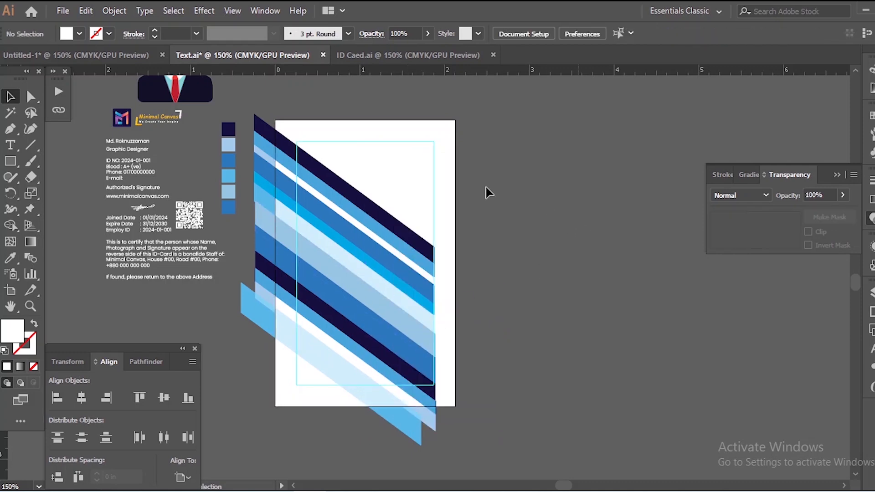
- Draw a full-height white rectangle about 0.25 in wide between the card's left edge and the left margin guide
{"action": "scroll", "coordinate": [291, 127], "scroll_direction": "up", "scroll_amount": 2}
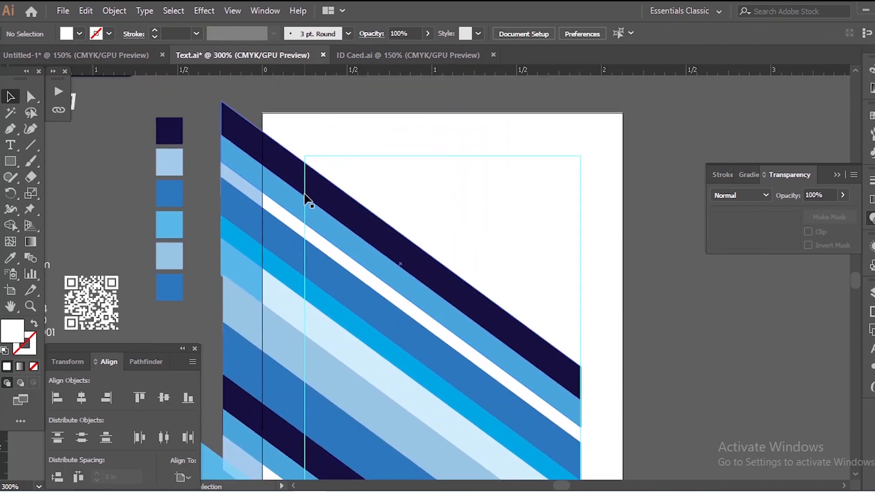
{"action": "scroll", "coordinate": [629, 223], "scroll_direction": "down", "scroll_amount": 3}
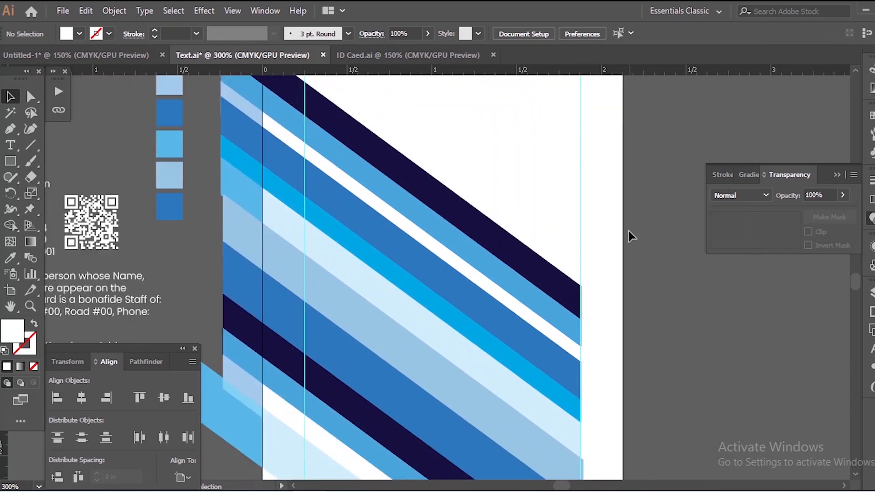
{"action": "scroll", "coordinate": [629, 231], "scroll_direction": "down", "scroll_amount": 3}
{"action": "scroll", "coordinate": [472, 245], "scroll_direction": "down", "scroll_amount": 1}
{"action": "scroll", "coordinate": [560, 219], "scroll_direction": "up", "scroll_amount": 2}
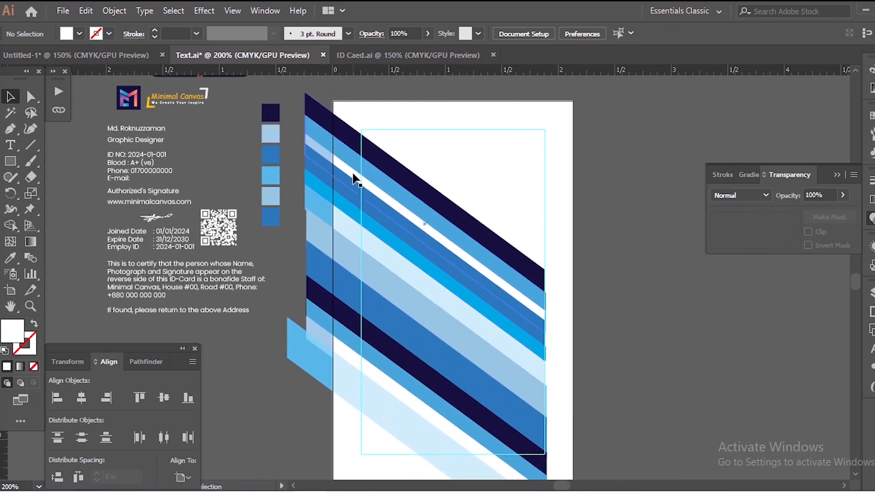
{"action": "key", "text": "m"}
{"action": "left_click_drag", "start_coordinate": [333, 101], "coordinate": [360, 353]}
{"action": "key", "text": "ctrl+equal"}
{"action": "key", "text": "ctrl+equal"}
{"action": "key", "text": "ctrl+equal"}
{"action": "scroll", "coordinate": [347, 193], "scroll_direction": "down", "scroll_amount": 1}
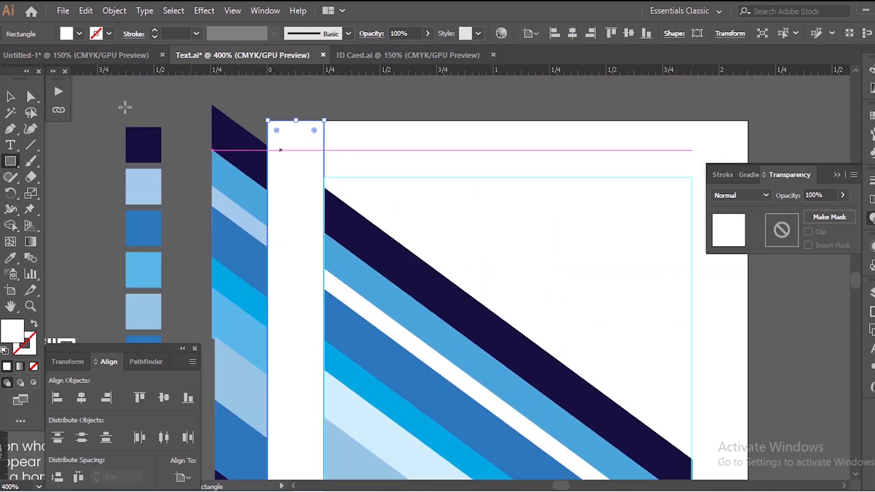
- Group all the diagonal stripes without the card background and clip them with the white strip on the card's left edge
{"action": "left_click", "coordinate": [11, 96]}
{"action": "scroll", "coordinate": [328, 233], "scroll_direction": "down", "scroll_amount": 1}
{"action": "scroll", "coordinate": [390, 274], "scroll_direction": "down", "scroll_amount": 2}
{"action": "key", "text": "ctrl+alt+a"}
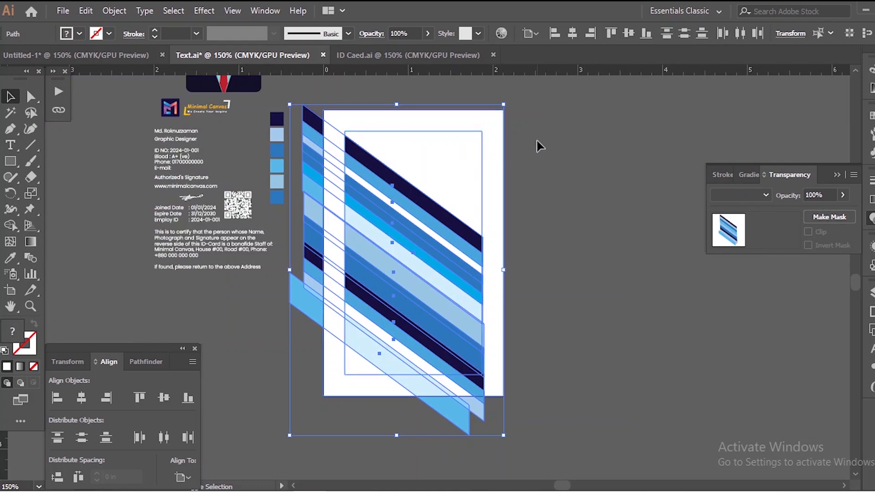
{"action": "left_click", "coordinate": [473, 166], "text": "shift"}
{"action": "key", "text": "ctrl+g"}
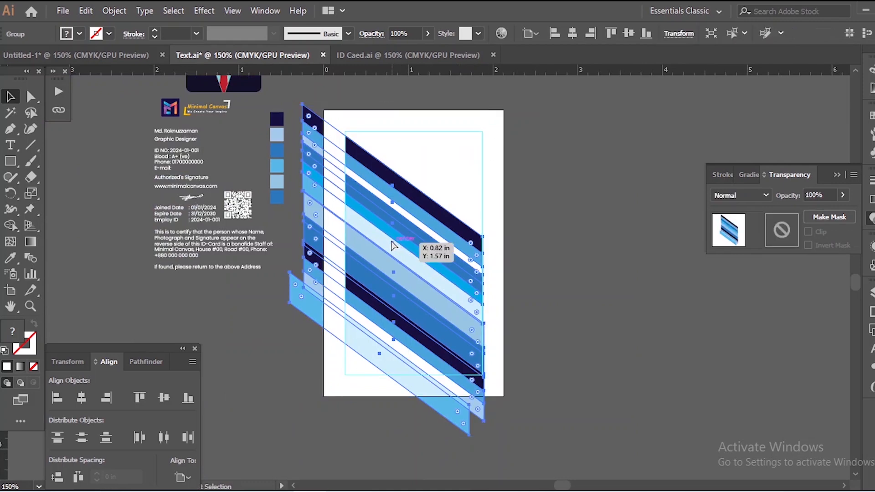
{"action": "left_click", "coordinate": [332, 363], "text": "shift"}
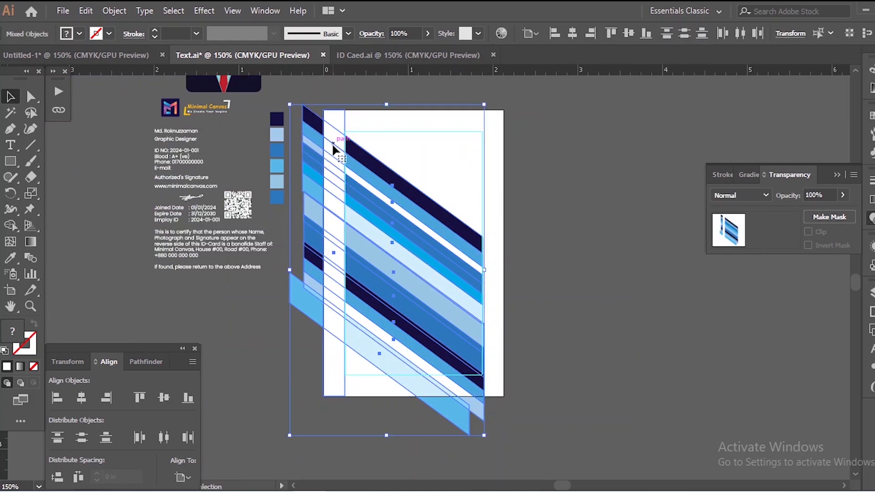
{"action": "right_click", "coordinate": [331, 143]}
{"action": "left_click", "coordinate": [385, 243]}
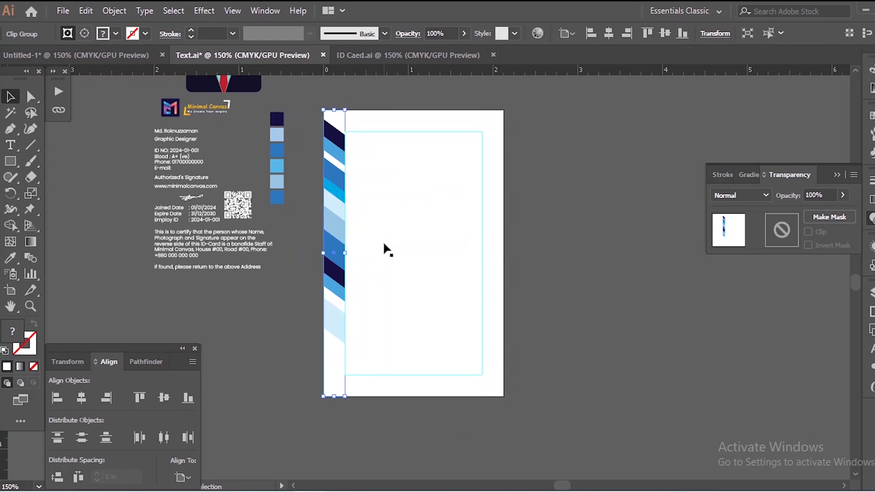
{"action": "left_click", "coordinate": [263, 346]}
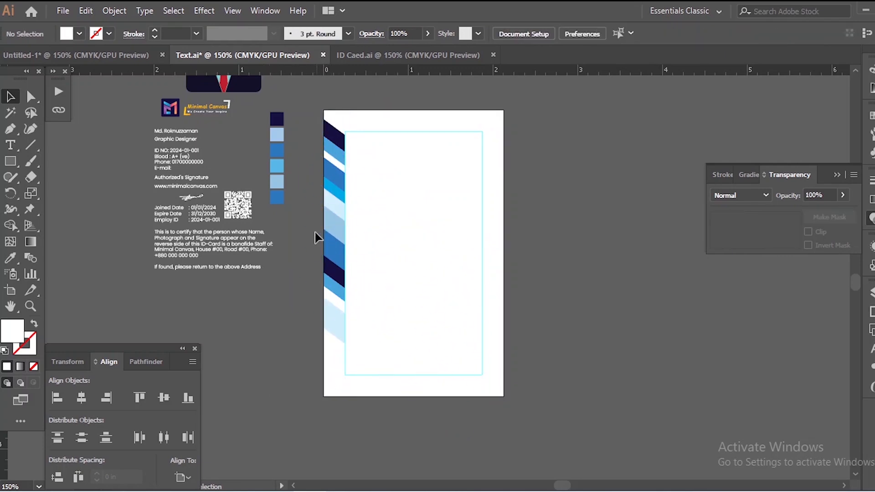
- Add an anchor point on the clipping path's right edge where the upper medium blue stripe meets the bright cyan stripe
{"action": "scroll", "coordinate": [354, 132], "scroll_direction": "up", "scroll_amount": 2}
{"action": "left_click", "coordinate": [30, 97]}
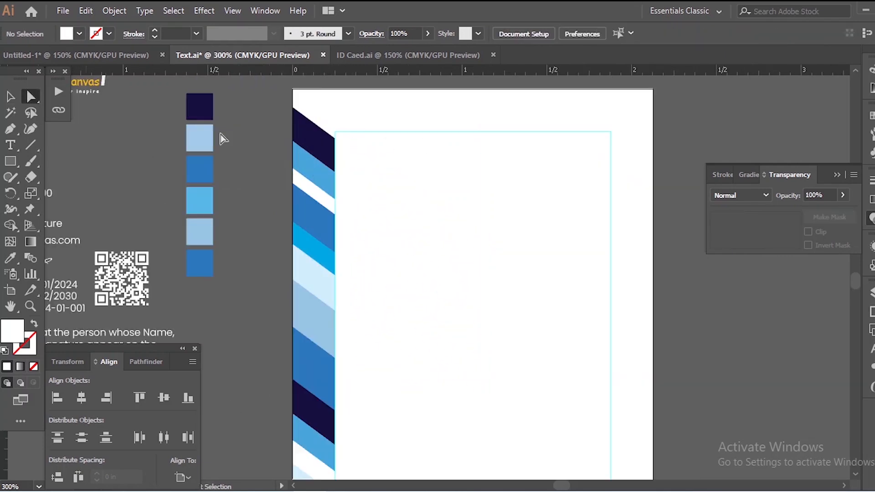
{"action": "scroll", "coordinate": [364, 139], "scroll_direction": "up", "scroll_amount": 1}
{"action": "scroll", "coordinate": [353, 155], "scroll_direction": "up", "scroll_amount": 2}
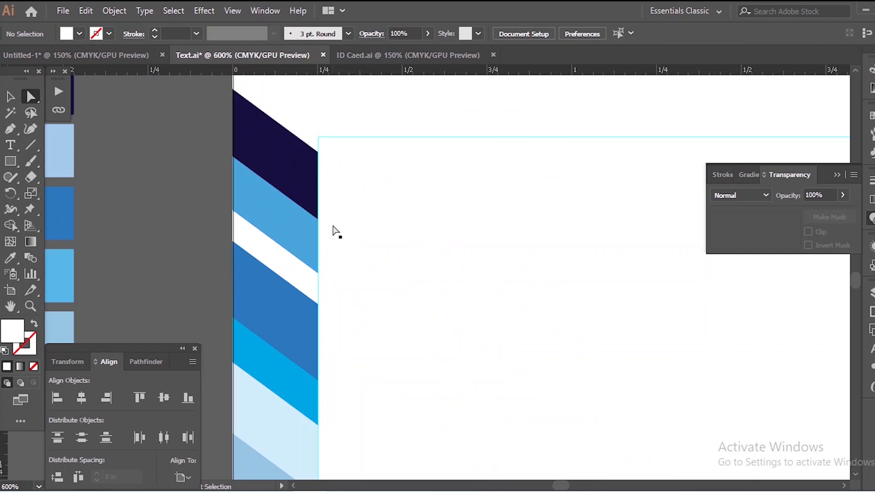
{"action": "left_click", "coordinate": [303, 192]}
{"action": "left_click", "coordinate": [205, 171]}
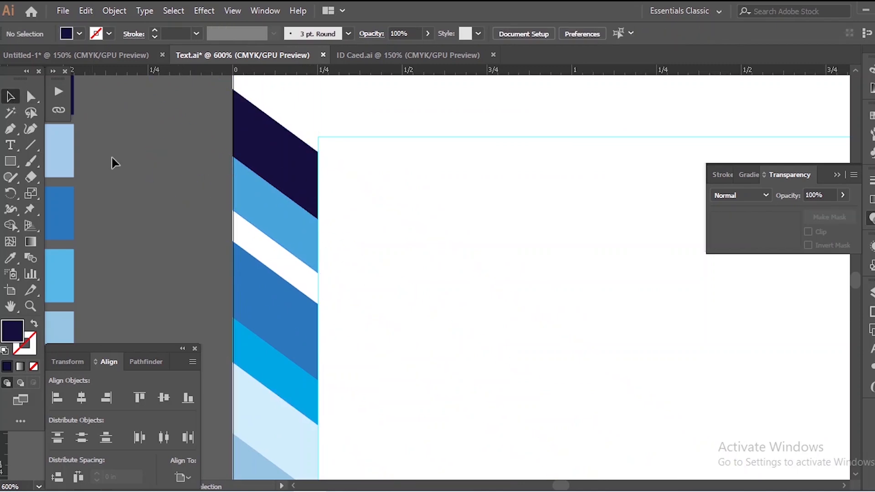
{"action": "left_click", "coordinate": [256, 202]}
{"action": "scroll", "coordinate": [256, 202], "scroll_direction": "down", "scroll_amount": 1}
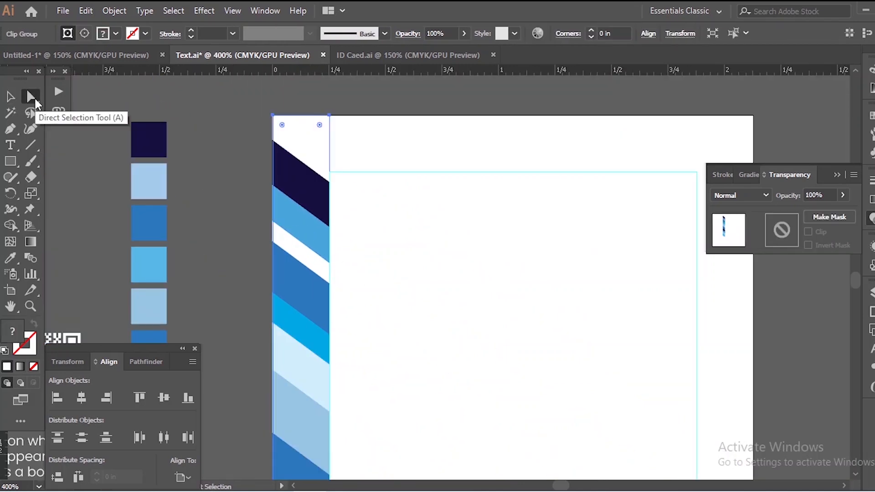
{"action": "left_click", "coordinate": [10, 129]}
{"action": "left_click", "coordinate": [81, 144]}
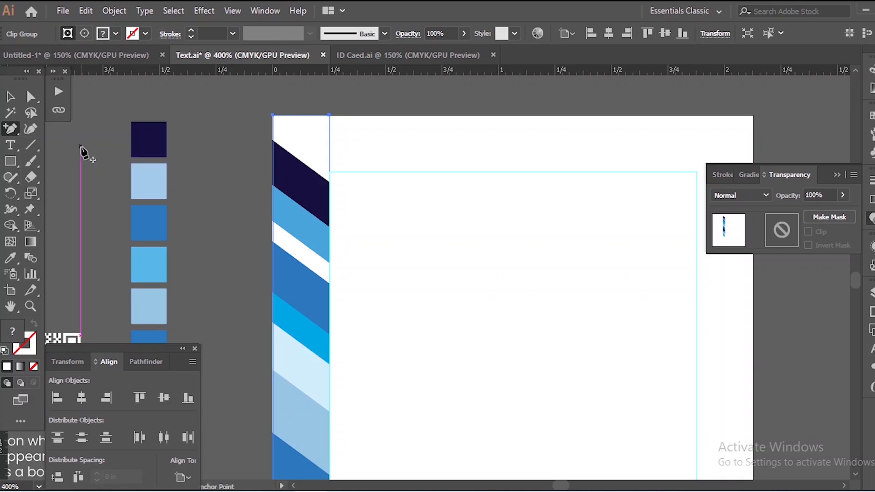
{"action": "left_click", "coordinate": [329, 334]}
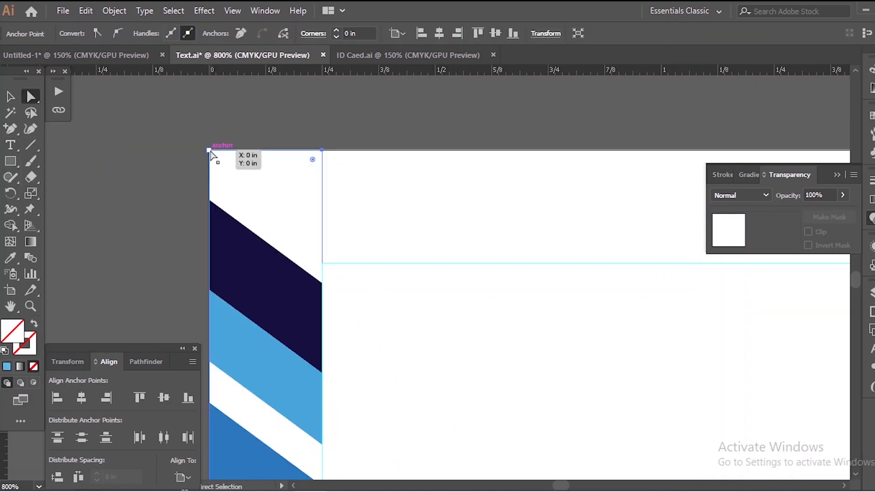
- Reshape the top of the clipping path along the navy stripe's upper edge, pulling its right corner out past the left margin guide
{"action": "left_click", "coordinate": [209, 150], "text": "shift"}
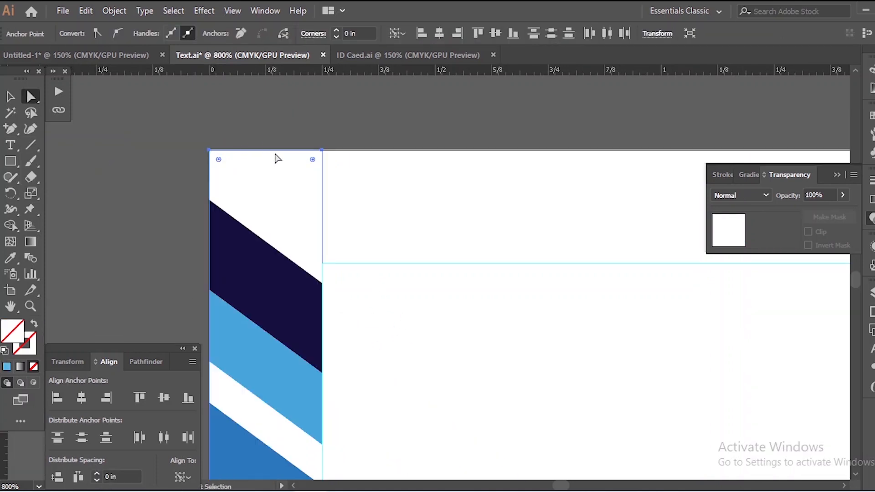
{"action": "left_click_drag", "start_coordinate": [322, 203], "coordinate": [431, 365]}
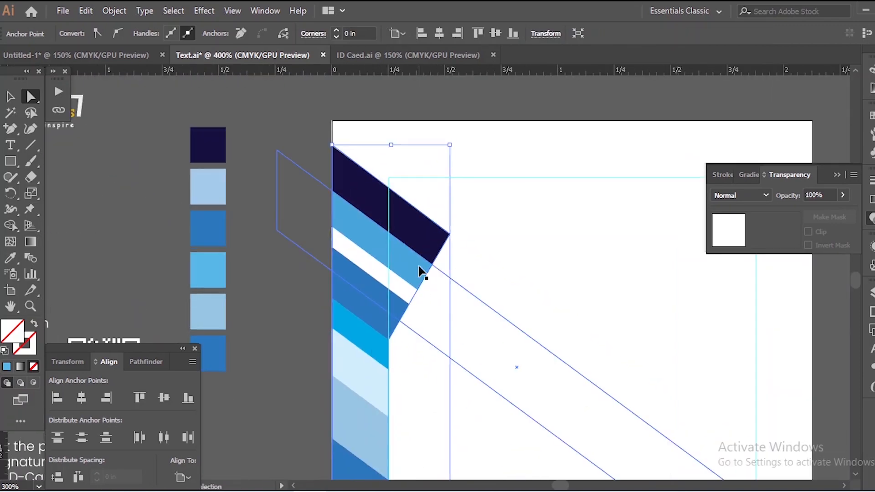
{"action": "key", "text": "ctrl+minus"}
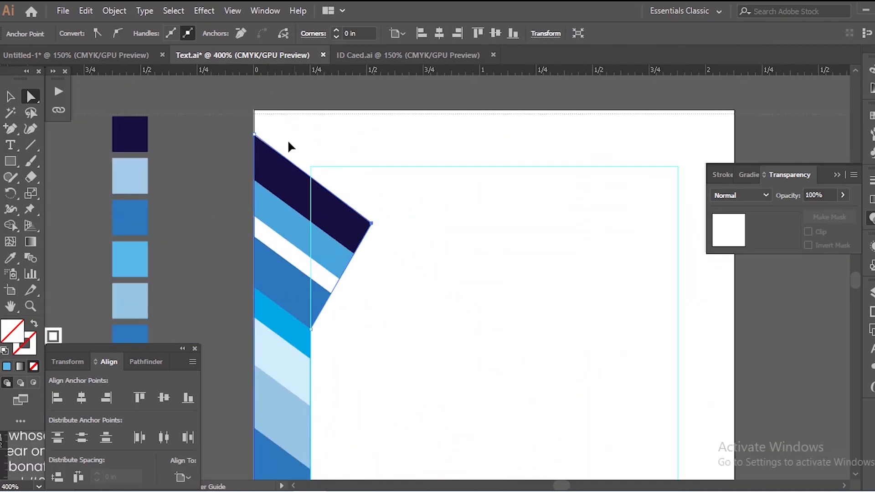
- Set the keyboard increment to 0.1 in and nudge a vertical guide from the card's left margin to about 0.45 in
{"action": "left_click", "coordinate": [311, 170]}
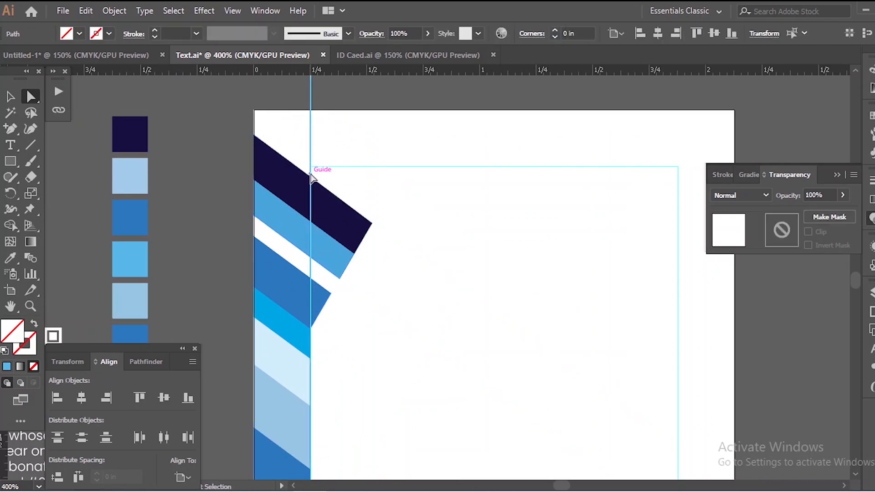
{"action": "key", "text": "ctrl+k"}
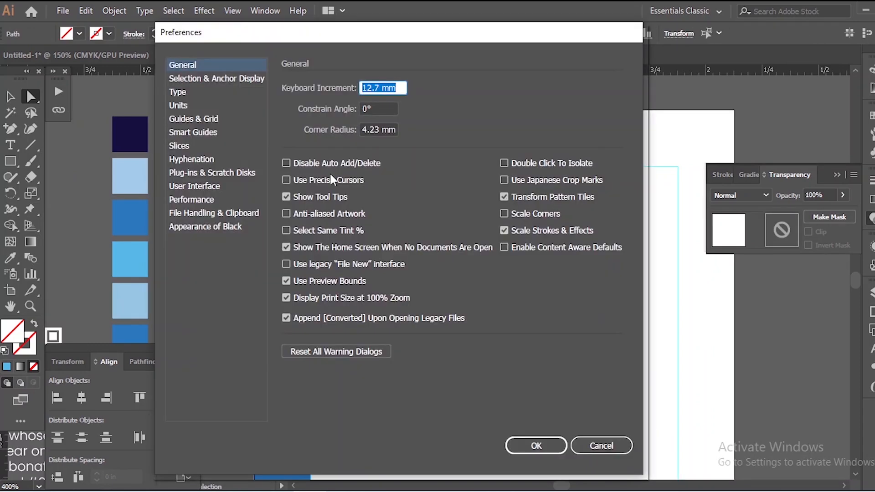
{"action": "type", "text": ".1"}
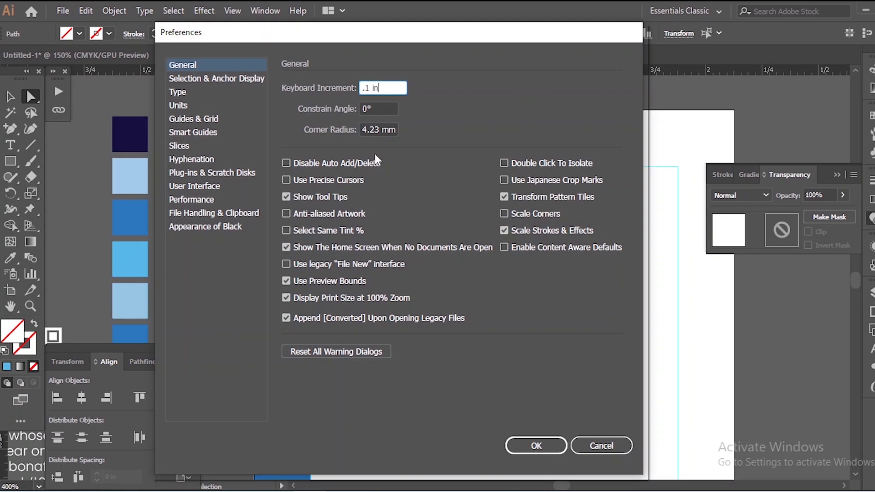
{"action": "key", "text": "Return"}
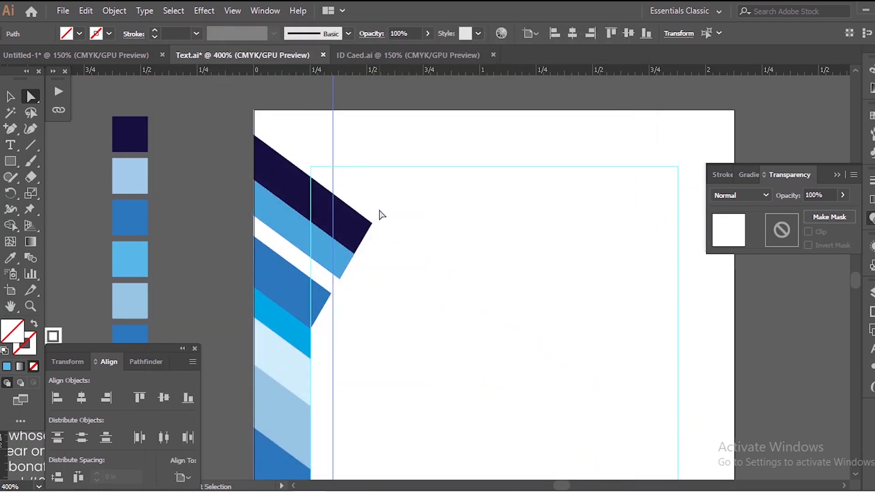
{"action": "key", "text": "Right"}
- Move the clipping path's outer corner to the intersection of the new vertical guide and the navy stripe's upper edge
{"action": "left_click", "coordinate": [368, 219]}
{"action": "scroll", "coordinate": [371, 219], "scroll_direction": "up", "scroll_amount": 2}
{"action": "left_click_drag", "start_coordinate": [375, 232], "coordinate": [342, 206]}
{"action": "scroll", "coordinate": [336, 213], "scroll_direction": "down", "scroll_amount": 3}
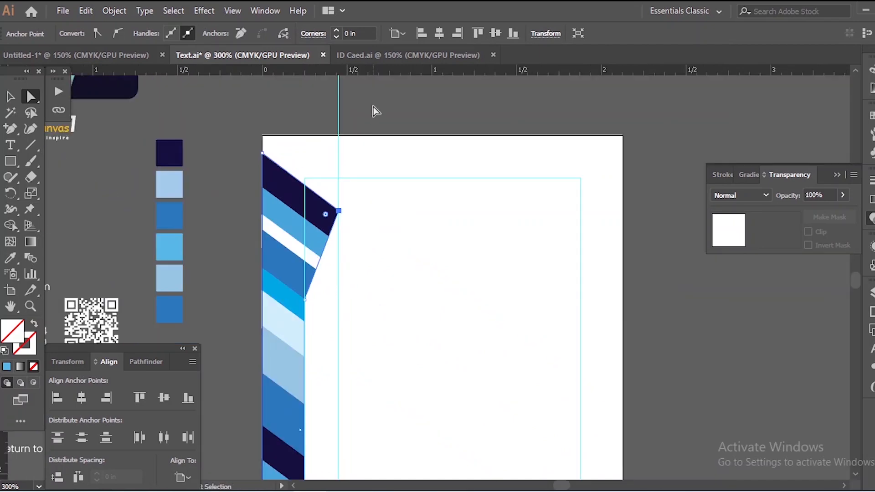
{"action": "left_click", "coordinate": [373, 107]}
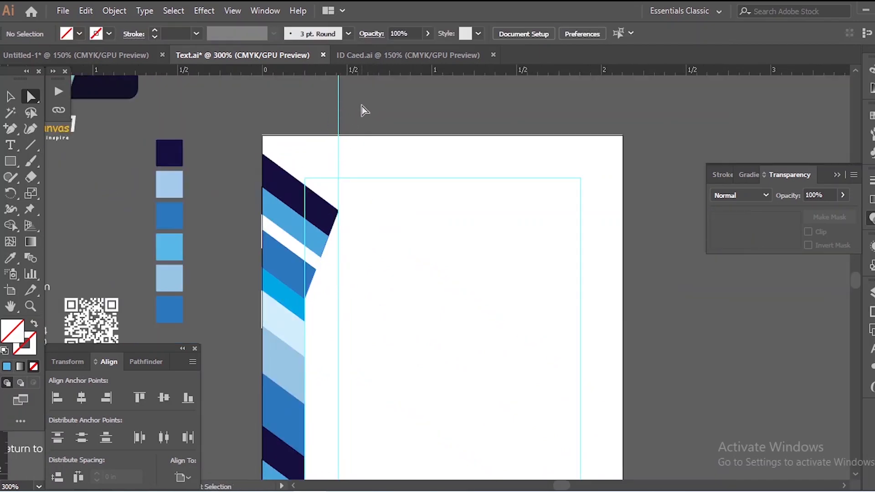
- Add an anchor point on the clipping path's slanted edge at the light blue stripe's lower corner
{"action": "left_click", "coordinate": [344, 202]}
{"action": "scroll", "coordinate": [340, 207], "scroll_direction": "up", "scroll_amount": 2}
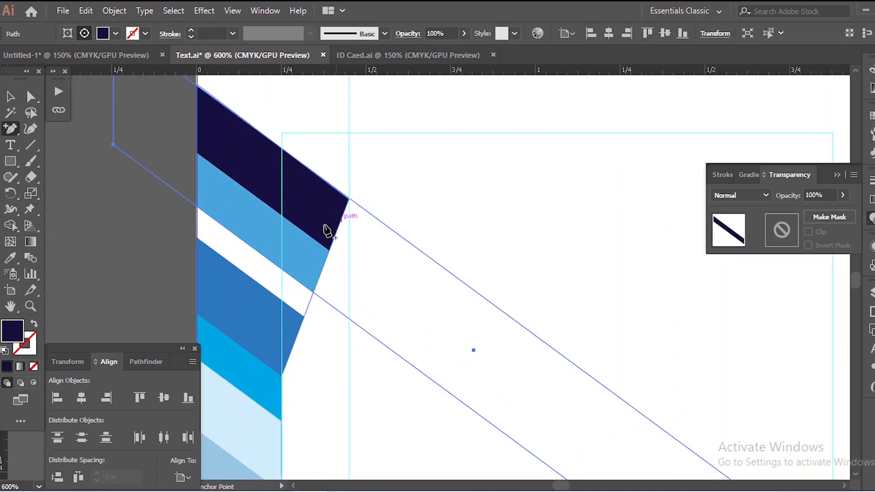
{"action": "left_click", "coordinate": [10, 96]}
{"action": "left_click", "coordinate": [269, 219]}
{"action": "key", "text": "plus"}
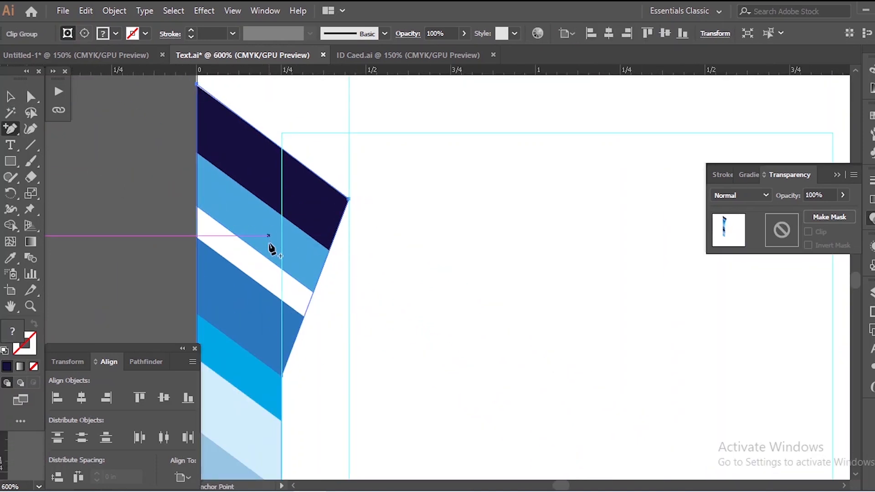
{"action": "left_click", "coordinate": [313, 292]}
- Move the new anchor point out onto the vertical guide, making the clipping path's upper outer edge vertical
{"action": "left_click", "coordinate": [31, 97]}
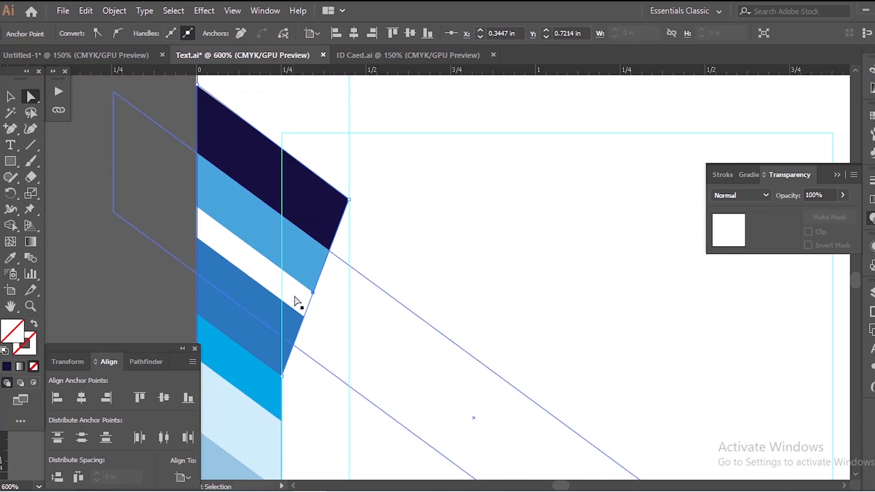
{"action": "left_click_drag", "start_coordinate": [313, 293], "coordinate": [351, 296]}
{"action": "scroll", "coordinate": [392, 260], "scroll_direction": "down", "scroll_amount": 1}
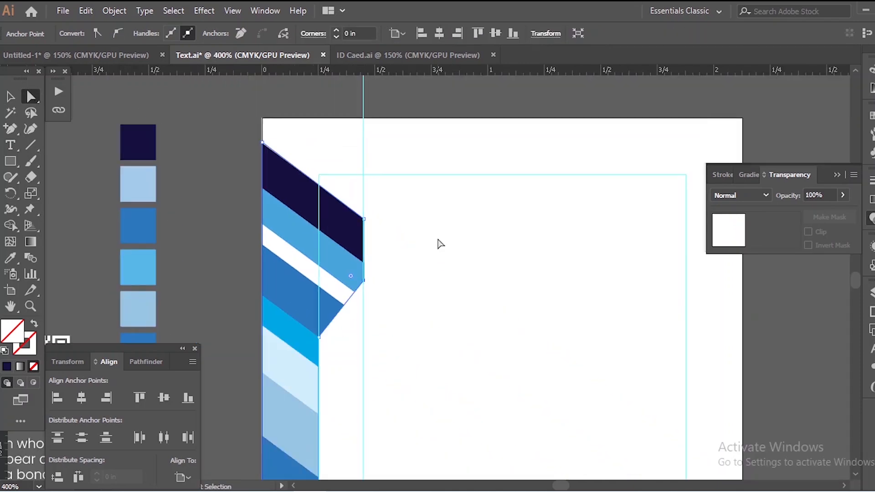
{"action": "scroll", "coordinate": [419, 244], "scroll_direction": "down", "scroll_amount": 1}
{"action": "scroll", "coordinate": [365, 247], "scroll_direction": "up", "scroll_amount": 2}
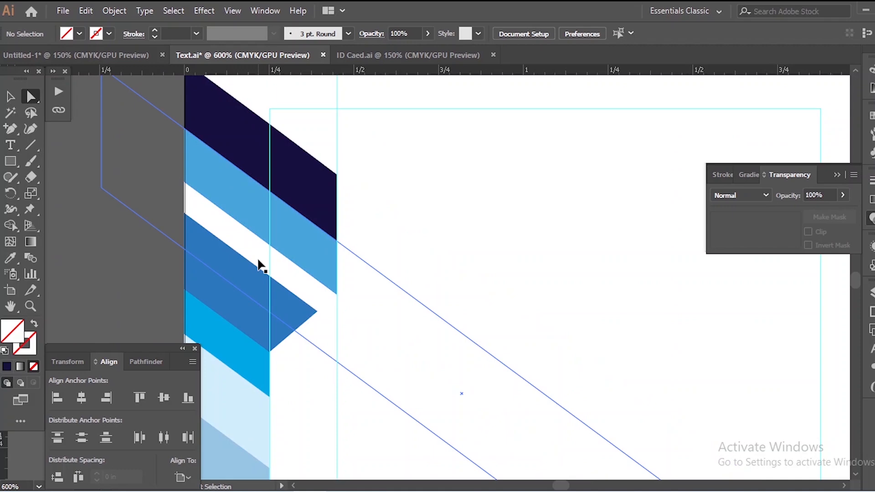
{"action": "scroll", "coordinate": [257, 259], "scroll_direction": "down", "scroll_amount": 1}
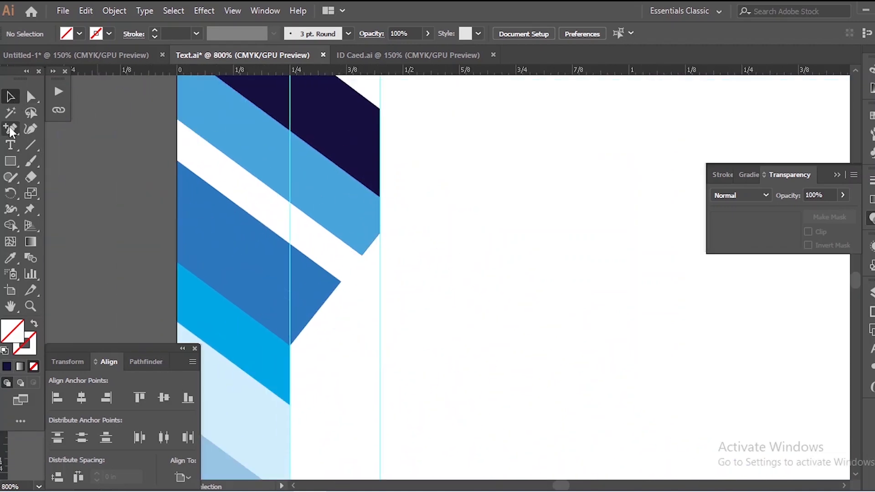
- Draw a triangular fold shape with the Pen tool between the left margin guide and the clipping path's outer corner, sampling its fill from the blue swatches
{"action": "left_click_drag", "start_coordinate": [11, 132], "coordinate": [50, 128]}
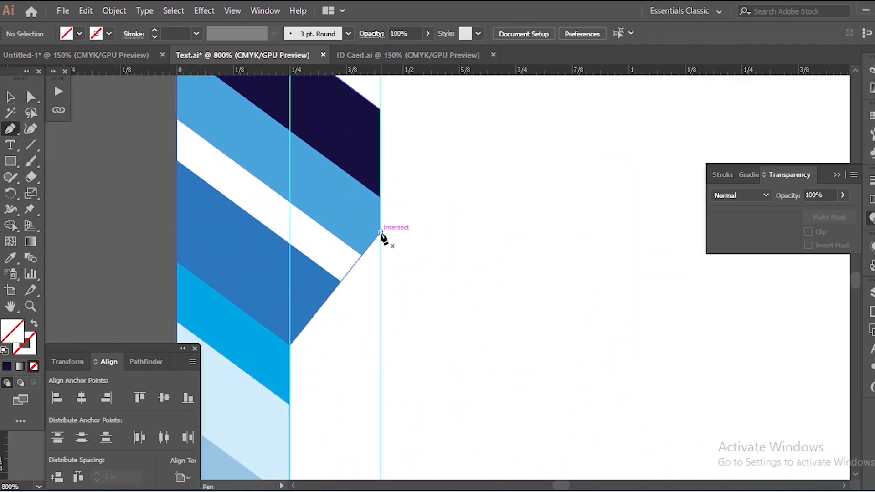
{"action": "left_click", "coordinate": [381, 233]}
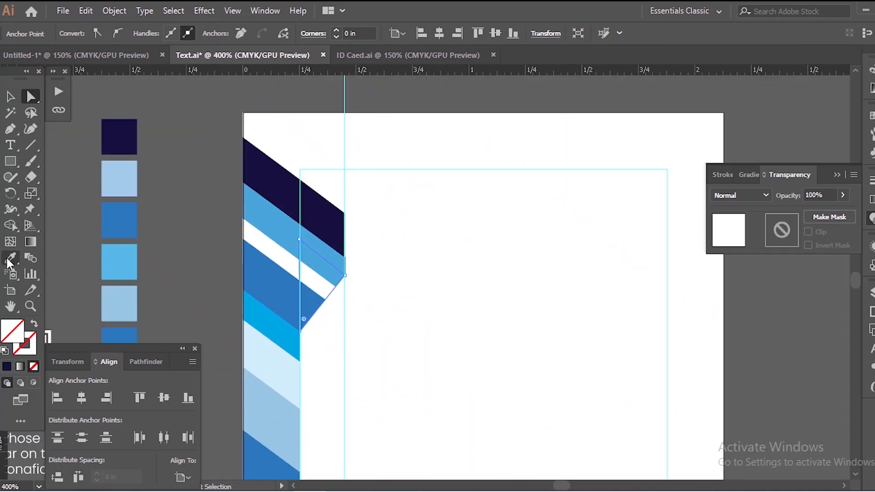
{"action": "left_click", "coordinate": [9, 262]}
{"action": "left_click", "coordinate": [136, 179]}
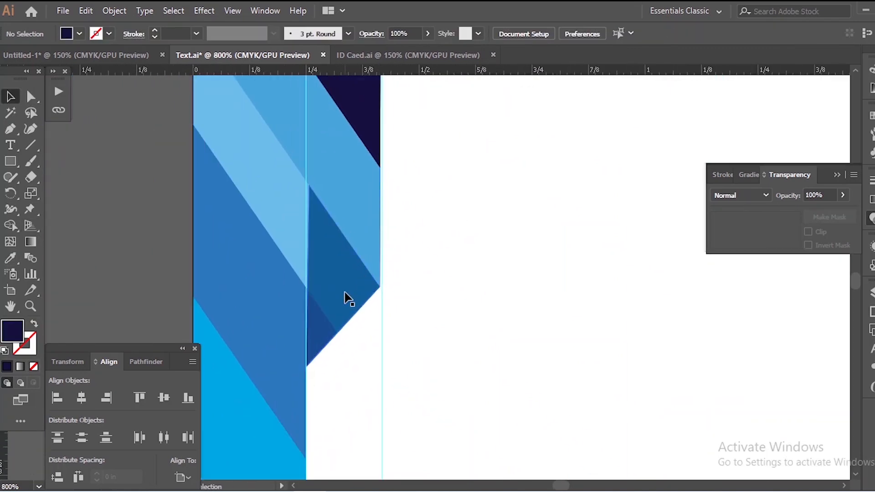
{"action": "scroll", "coordinate": [345, 298], "scroll_direction": "down", "scroll_amount": 2}
{"action": "left_click", "coordinate": [317, 272]}
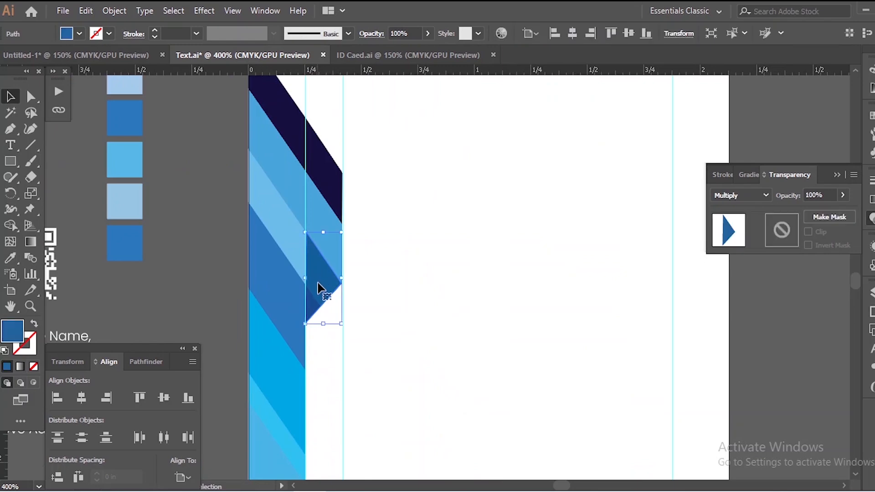
{"action": "left_click_drag", "start_coordinate": [318, 287], "coordinate": [338, 288]}
{"action": "key", "text": "ctrl+z"}
{"action": "key", "text": "a"}
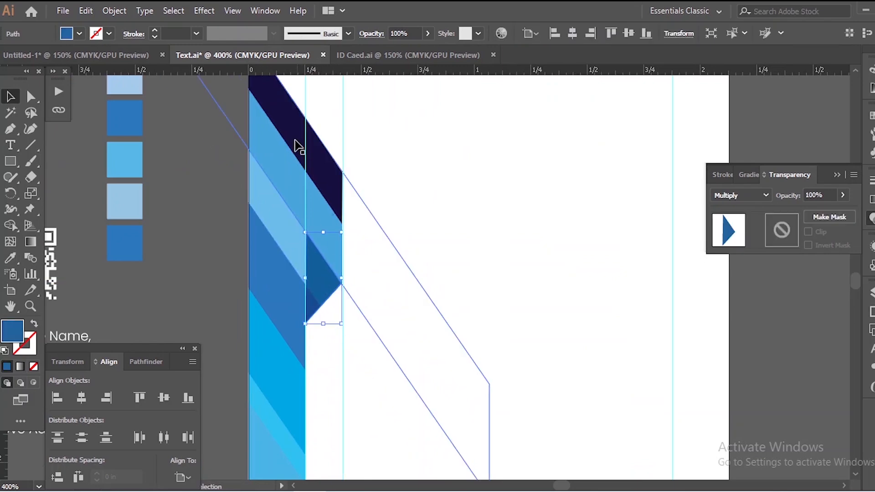
{"action": "left_click", "coordinate": [205, 300]}
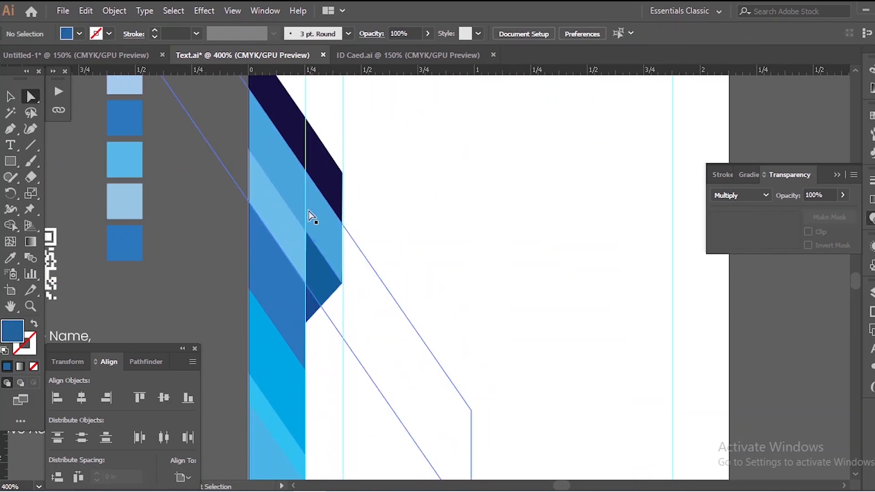
- Fill the card's white background rectangle with the navy swatch
{"action": "scroll", "coordinate": [237, 233], "scroll_direction": "down", "scroll_amount": 1}
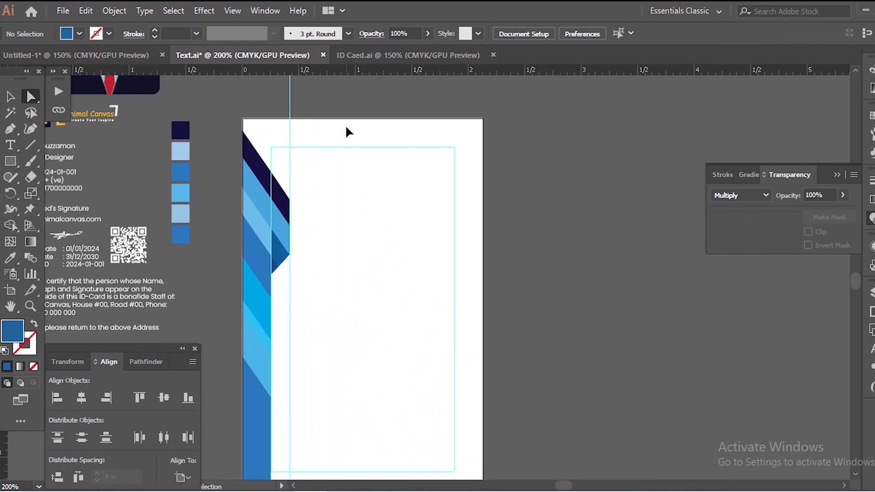
{"action": "left_click", "coordinate": [346, 127]}
{"action": "left_click", "coordinate": [495, 136]}
{"action": "left_click", "coordinate": [442, 129]}
{"action": "left_click_drag", "start_coordinate": [390, 131], "coordinate": [450, 131]}
{"action": "key", "text": "ctrl+z"}
{"action": "left_click", "coordinate": [10, 258]}
{"action": "scroll", "coordinate": [186, 254], "scroll_direction": "down", "scroll_amount": 1}
{"action": "left_click", "coordinate": [182, 161]}
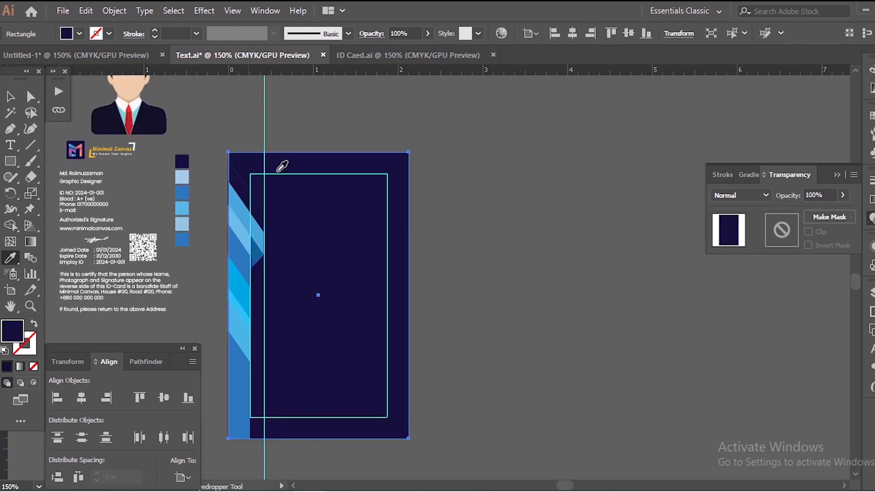
- Change the fill of the clipped navy stripe at the strip's upper end to white
{"action": "scroll", "coordinate": [251, 219], "scroll_direction": "up", "scroll_amount": 2}
{"action": "left_click", "coordinate": [31, 95]}
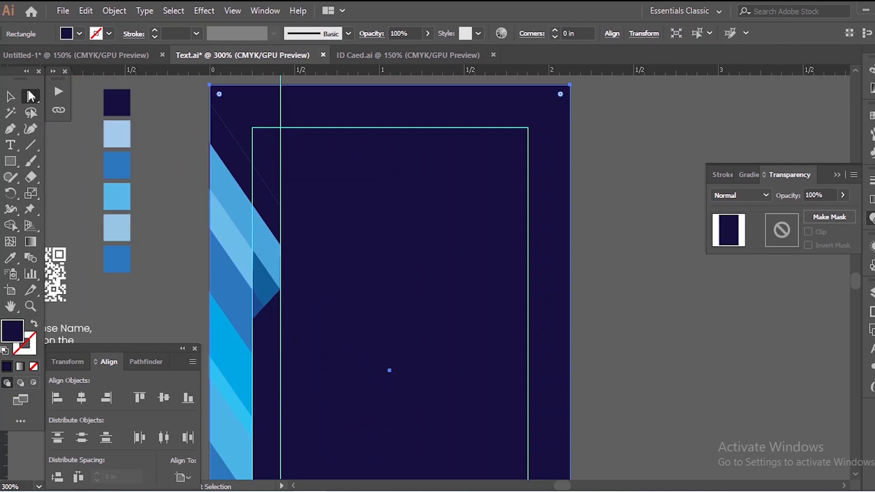
{"action": "left_click", "coordinate": [169, 224]}
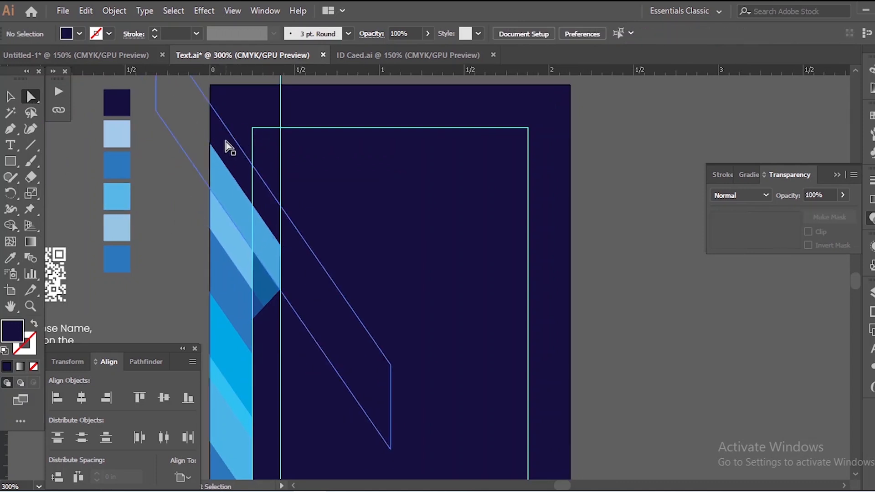
{"action": "left_click", "coordinate": [226, 149]}
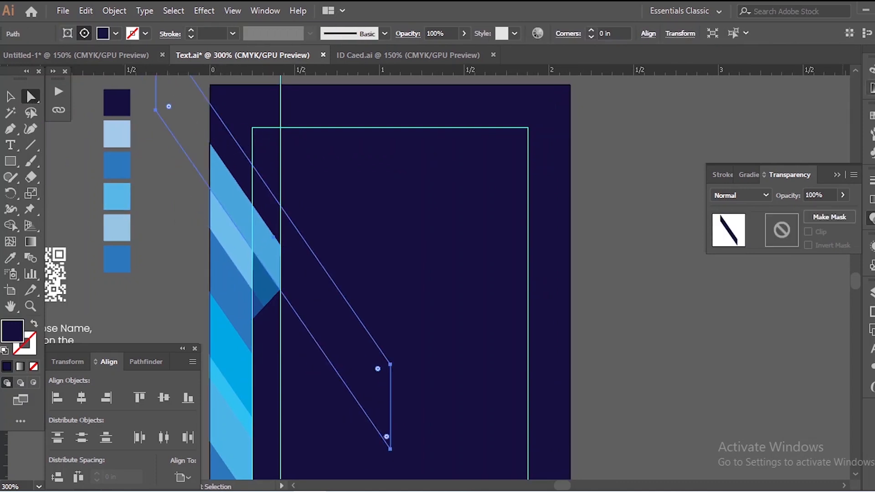
{"action": "left_click", "coordinate": [871, 69]}
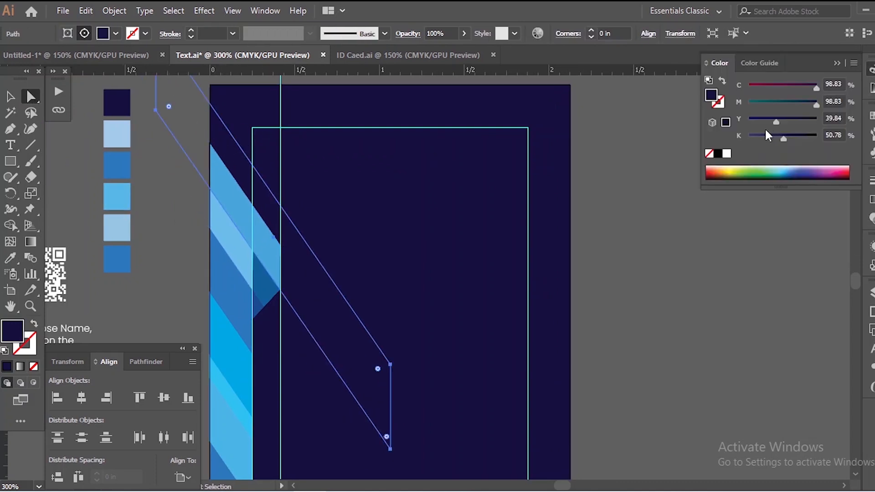
{"action": "left_click", "coordinate": [728, 154]}
{"action": "left_click", "coordinate": [572, 260]}
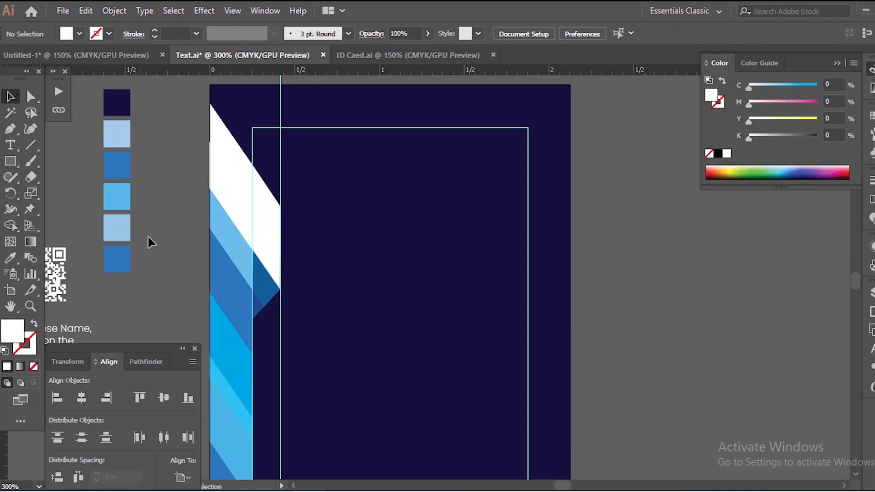
- Duplicate the left stripe artwork, including its fold triangle, to the card's right edge
{"action": "left_click", "coordinate": [234, 248]}
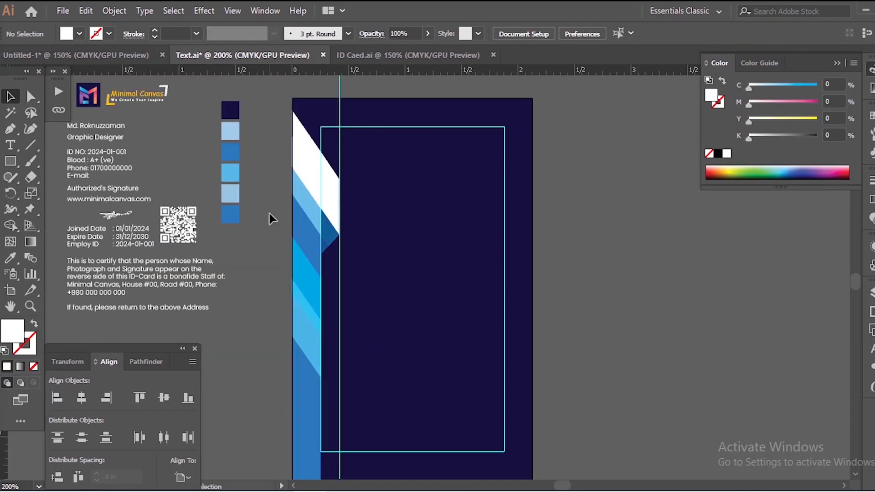
{"action": "scroll", "coordinate": [315, 164], "scroll_direction": "down", "scroll_amount": 1}
{"action": "scroll", "coordinate": [312, 157], "scroll_direction": "down", "scroll_amount": 2}
{"action": "left_click_drag", "start_coordinate": [287, 109], "coordinate": [334, 316]}
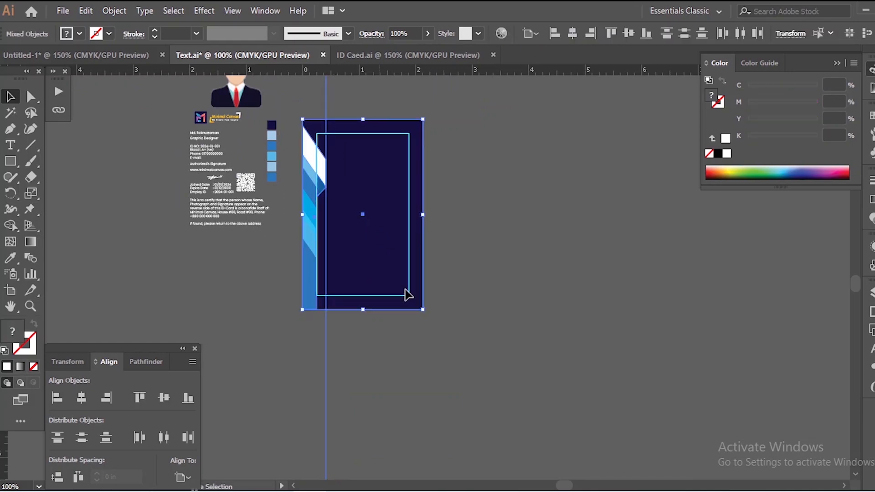
{"action": "left_click_drag", "start_coordinate": [521, 298], "coordinate": [359, 345]}
{"action": "left_click_drag", "start_coordinate": [315, 179], "coordinate": [419, 175]}
- Reflect the duplicated stripe artwork across the vertical axis
{"action": "right_click", "coordinate": [415, 194]}
{"action": "mouse_move", "coordinate": [455, 312]}
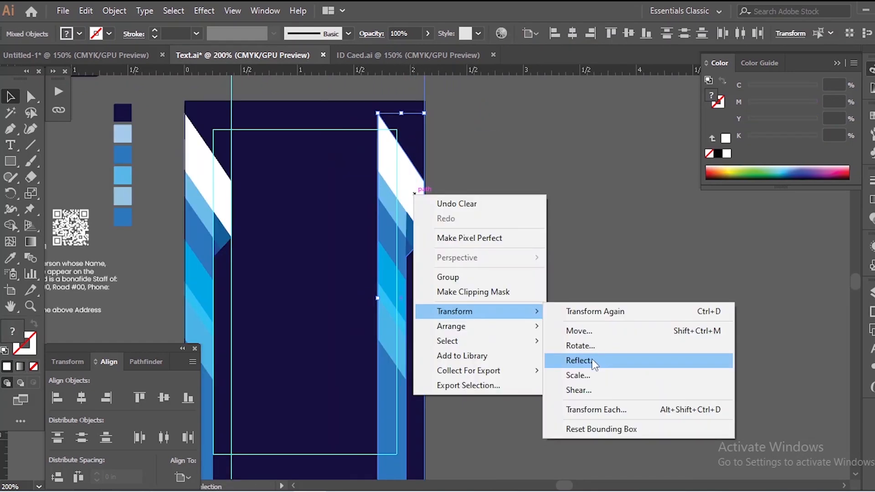
{"action": "left_click", "coordinate": [592, 361]}
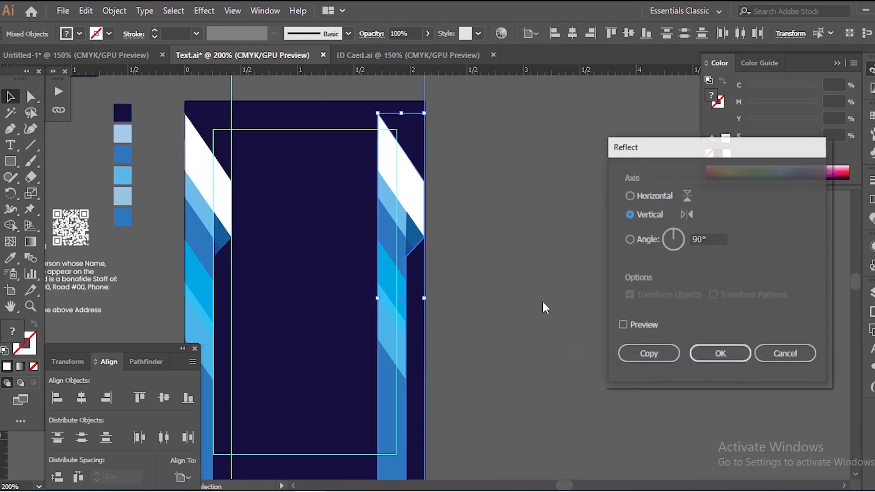
{"action": "left_click", "coordinate": [719, 355]}
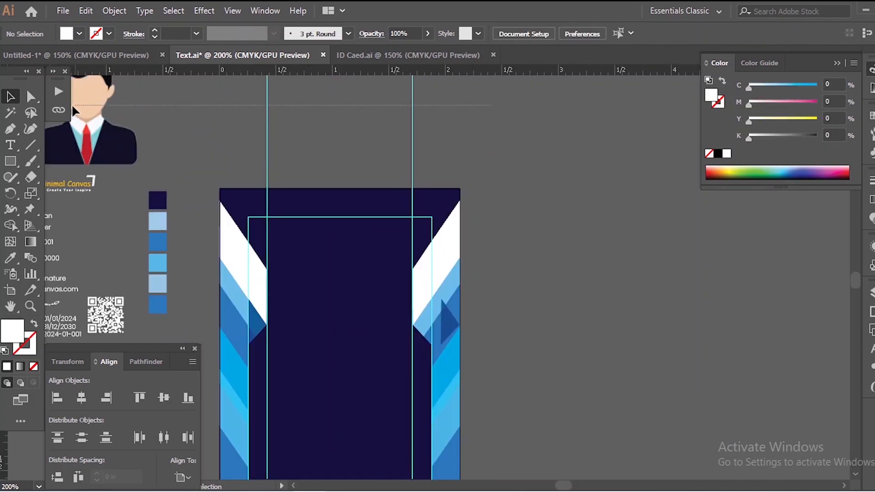
- Delete the two vertical guides marking the inner edges of the left and right stripe artwork
{"action": "left_click", "coordinate": [283, 114]}
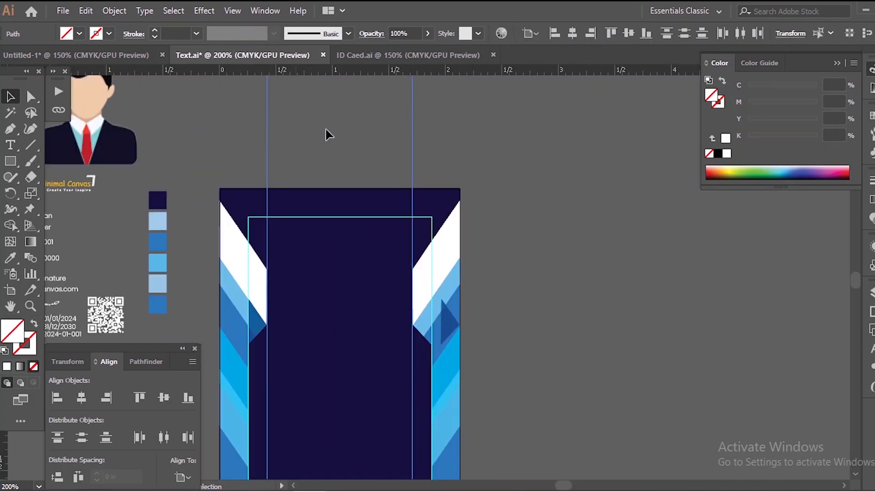
{"action": "left_click", "coordinate": [354, 129]}
{"action": "scroll", "coordinate": [354, 122], "scroll_direction": "down", "scroll_amount": 3}
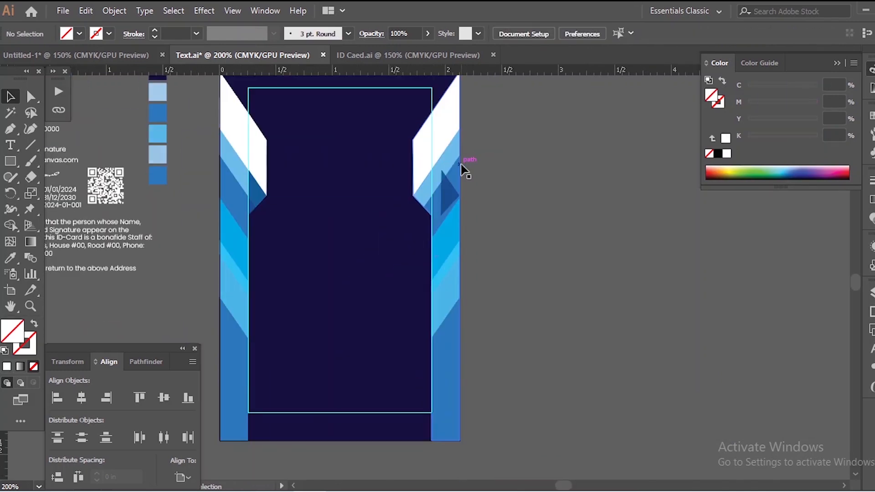
- Draw a full-width rectangle across the card's bottom margin and fill it with the medium blue swatch
{"action": "key", "text": "m"}
{"action": "left_click_drag", "start_coordinate": [220, 413], "coordinate": [459, 441]}
{"action": "key", "text": "i"}
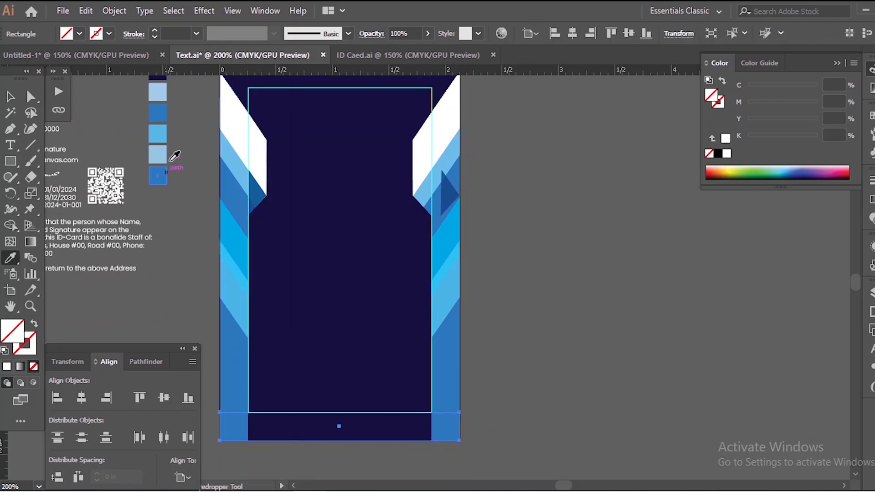
{"action": "left_click", "coordinate": [160, 114]}
{"action": "key", "text": "v"}
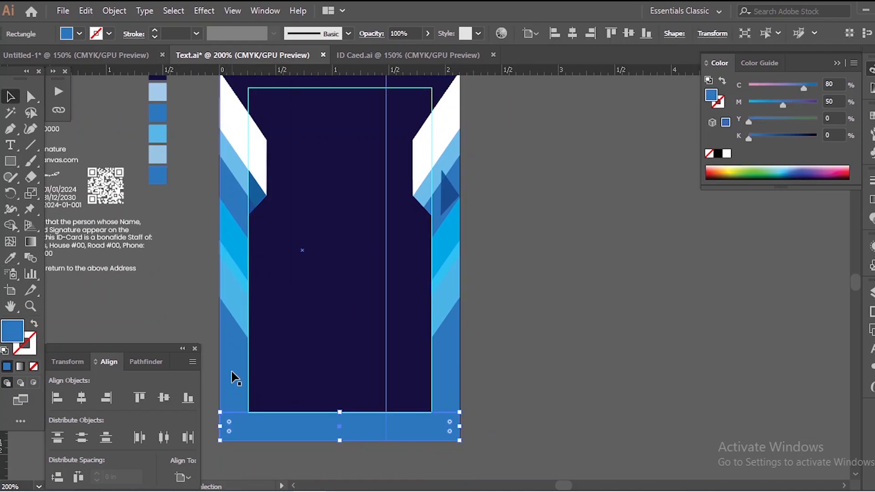
- Extend the bottom blue band slightly above the bottom margin guide and duplicate it directly above itself
{"action": "left_click", "coordinate": [463, 257]}
{"action": "scroll", "coordinate": [463, 257], "scroll_direction": "down", "scroll_amount": 4}
{"action": "scroll", "coordinate": [234, 351], "scroll_direction": "up", "scroll_amount": 2}
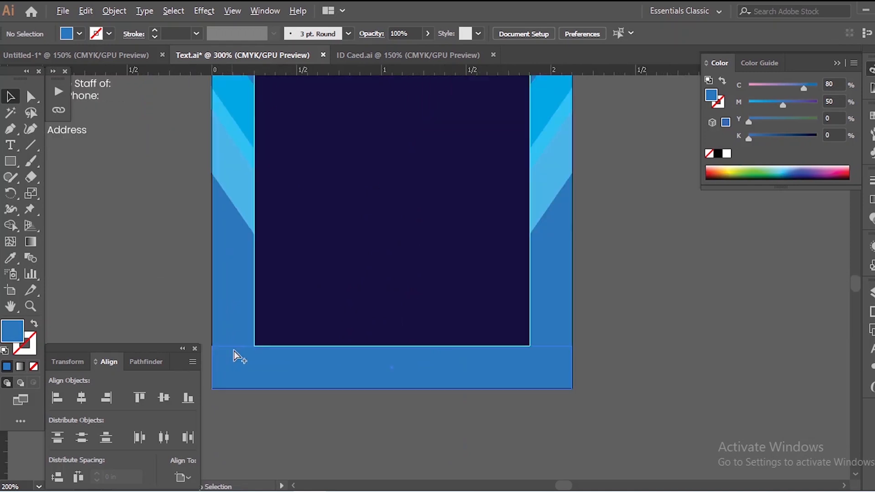
{"action": "scroll", "coordinate": [133, 228], "scroll_direction": "down", "scroll_amount": 5}
{"action": "left_click", "coordinate": [534, 291]}
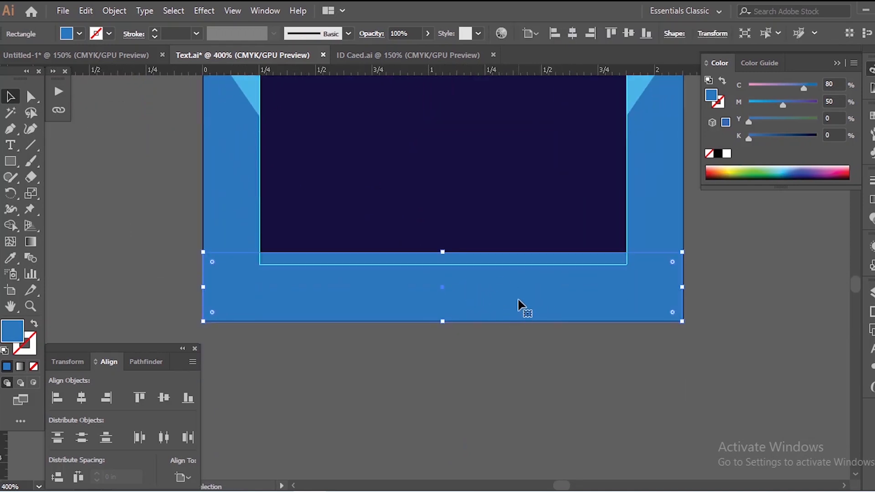
{"action": "left_click_drag", "start_coordinate": [519, 305], "coordinate": [485, 240]}
{"action": "scroll", "coordinate": [479, 242], "scroll_direction": "up", "scroll_amount": 3}
{"action": "scroll", "coordinate": [367, 227], "scroll_direction": "down", "scroll_amount": 4}
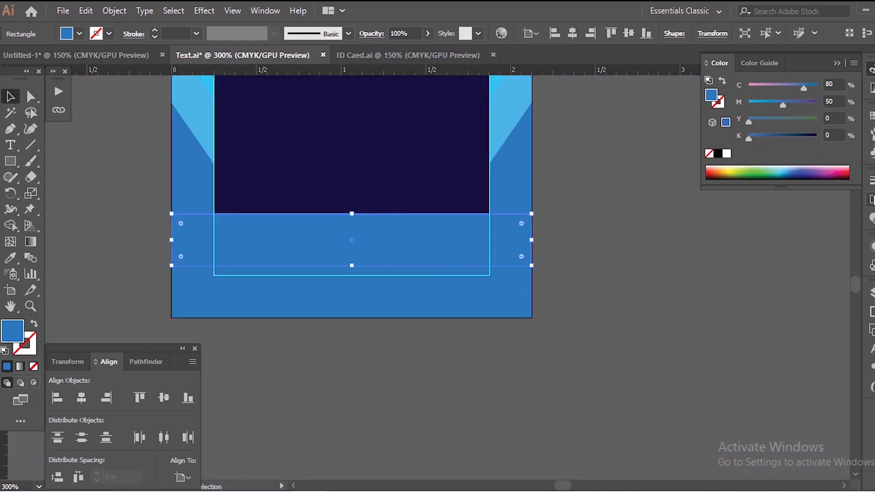
- Fill the upper band copy with a white-to-black linear gradient at 90° and reverse its colors
{"action": "left_click", "coordinate": [870, 201]}
{"action": "left_click", "coordinate": [720, 200]}
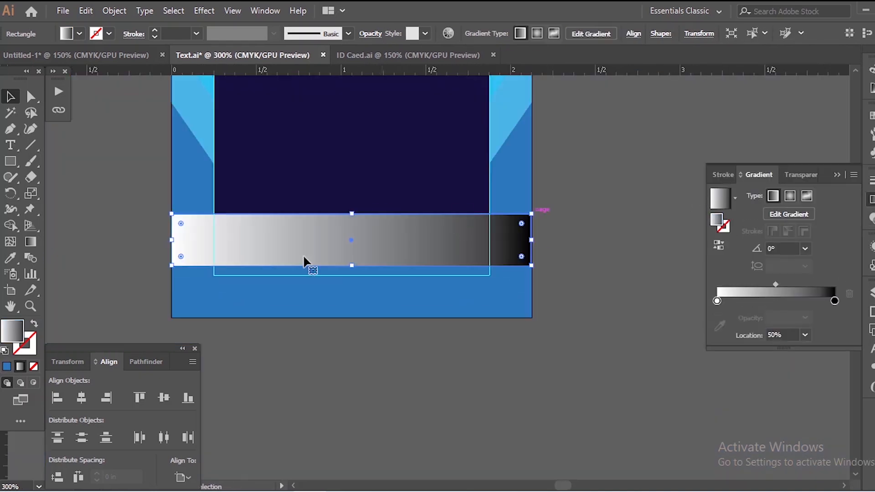
{"action": "left_click", "coordinate": [789, 247]}
{"action": "type", "text": "90"}
{"action": "key", "text": "Return"}
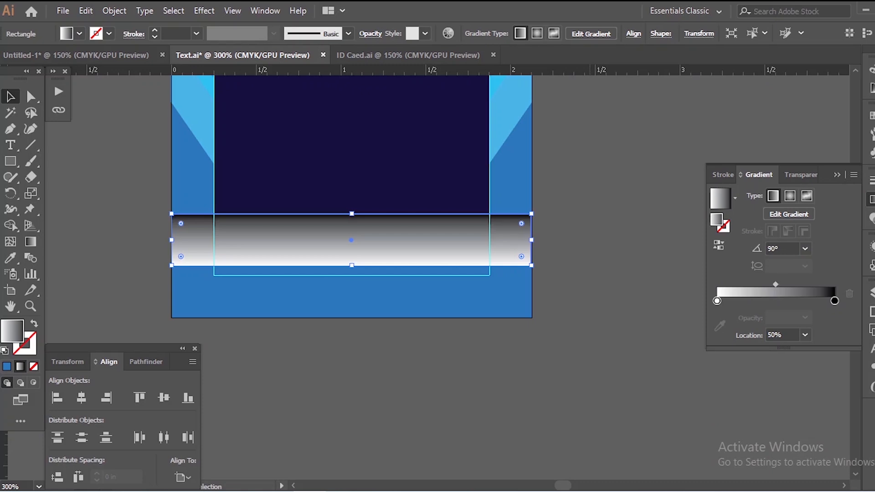
{"action": "left_click", "coordinate": [719, 246]}
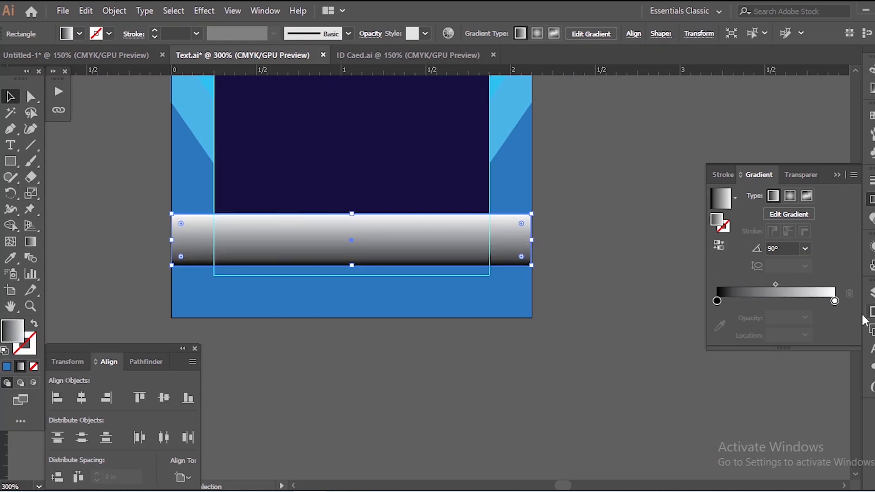
- Change the white end of the upper band's gradient to black (K 100%) with 0% opacity
{"action": "left_click", "coordinate": [835, 301]}
{"action": "double_click", "coordinate": [835, 302]}
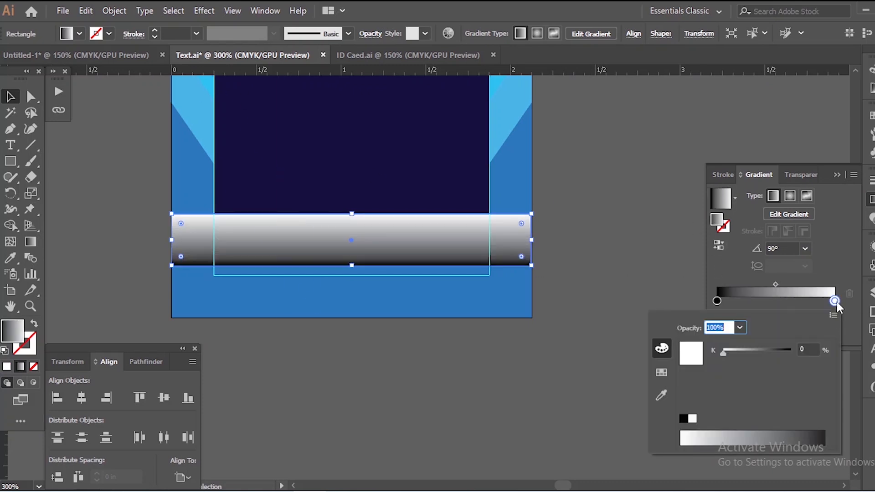
{"action": "left_click_drag", "start_coordinate": [753, 352], "coordinate": [833, 354]}
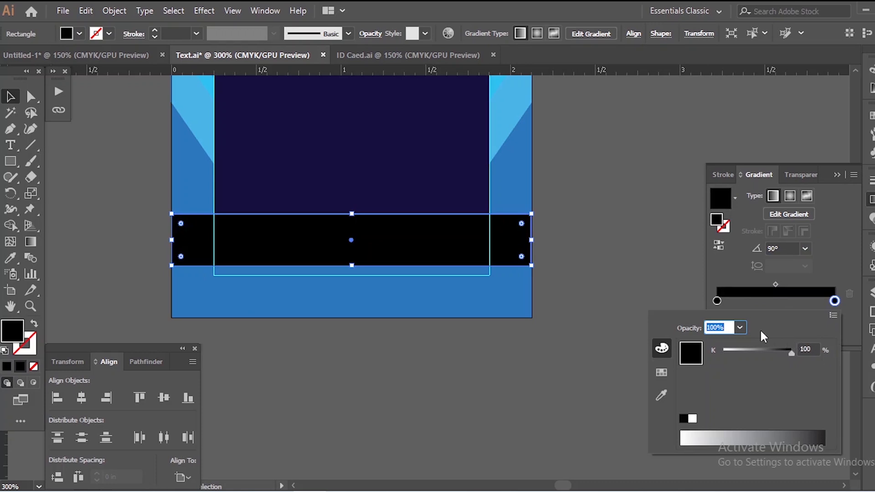
{"action": "left_click", "coordinate": [740, 328]}
{"action": "left_click", "coordinate": [758, 168]}
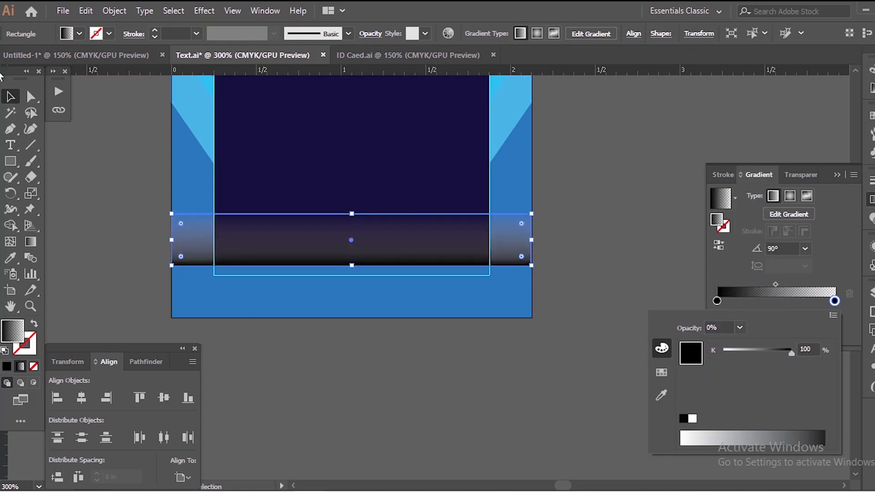
{"action": "left_click", "coordinate": [609, 302]}
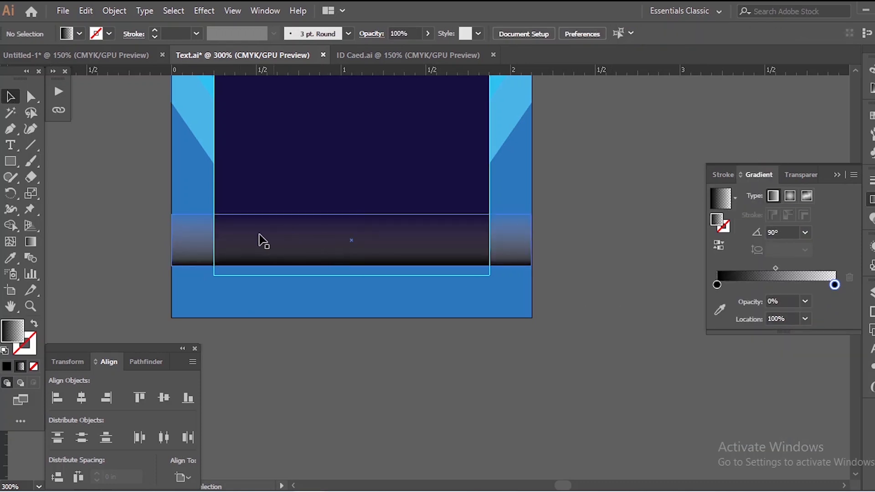
- Shorten the gradient band from its upper edge to about 0.13 in high, keeping its base on the blue band
{"action": "scroll", "coordinate": [303, 235], "scroll_direction": "up", "scroll_amount": 2}
{"action": "left_click", "coordinate": [390, 218]}
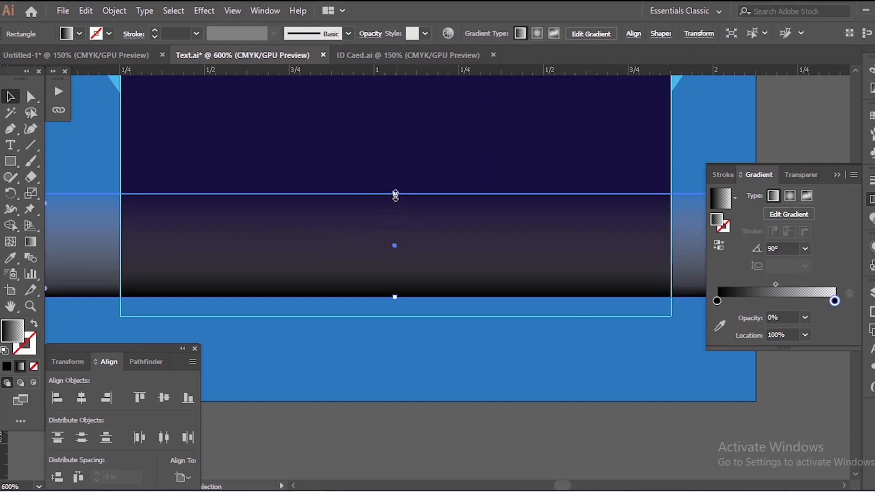
{"action": "left_click_drag", "start_coordinate": [395, 194], "coordinate": [395, 252]}
{"action": "scroll", "coordinate": [384, 218], "scroll_direction": "down", "scroll_amount": 2}
{"action": "scroll", "coordinate": [349, 250], "scroll_direction": "up", "scroll_amount": 1}
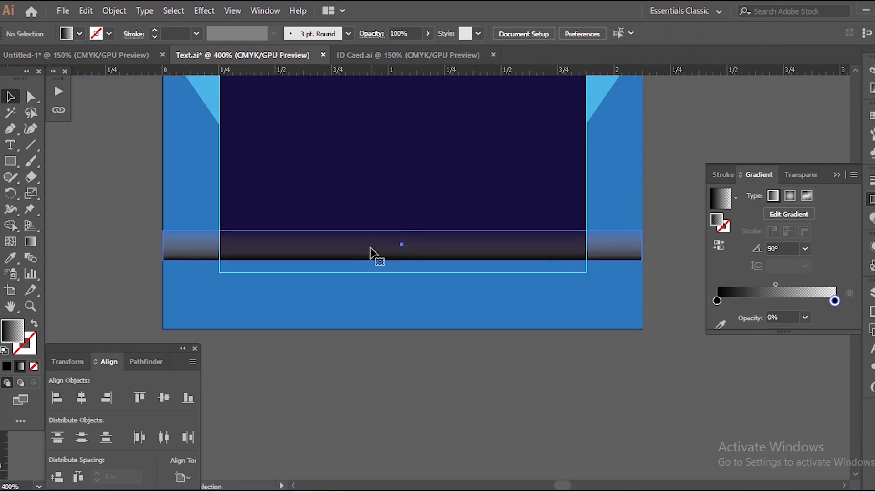
- Set the gradient band's blending mode to Multiply
{"action": "left_click", "coordinate": [801, 175]}
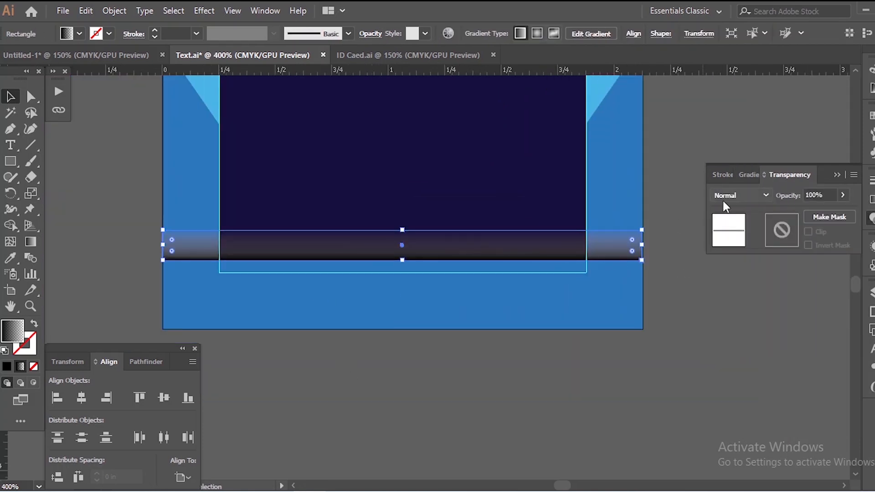
{"action": "left_click", "coordinate": [724, 193]}
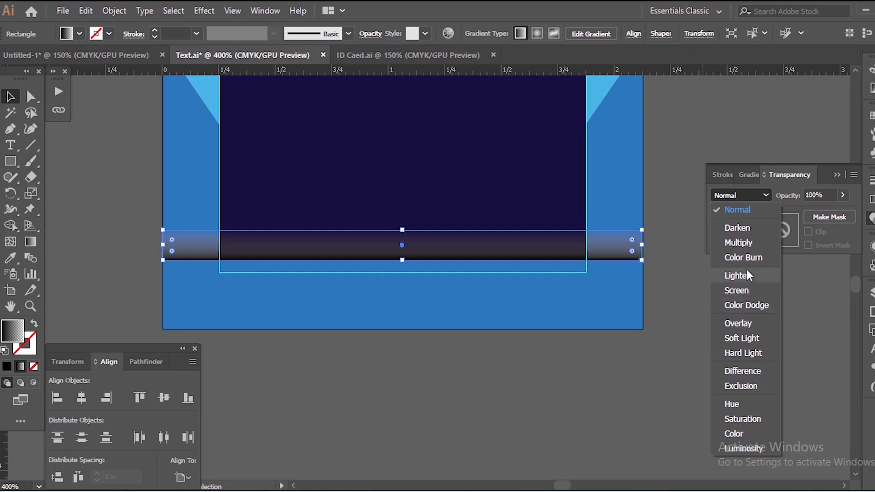
{"action": "left_click", "coordinate": [738, 242]}
{"action": "left_click", "coordinate": [490, 402]}
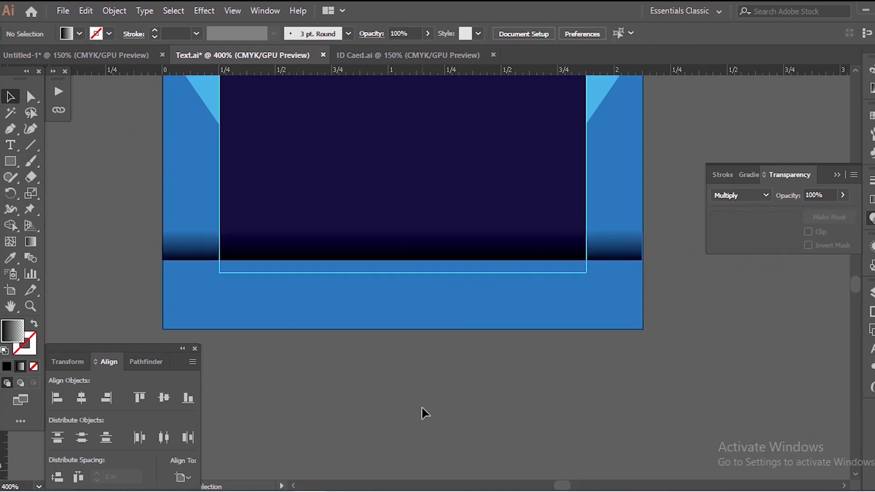
- Shorten the shadow band slightly to about 0.11 in high and set its opacity to 40%
{"action": "left_click", "coordinate": [398, 241]}
{"action": "scroll", "coordinate": [401, 237], "scroll_direction": "up", "scroll_amount": 2}
{"action": "scroll", "coordinate": [406, 235], "scroll_direction": "down", "scroll_amount": 3}
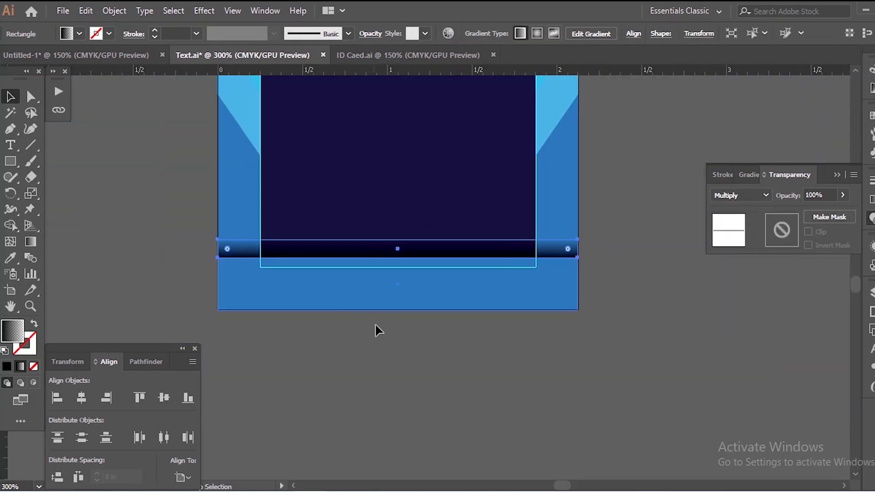
{"action": "left_click", "coordinate": [375, 326]}
{"action": "left_click", "coordinate": [384, 253]}
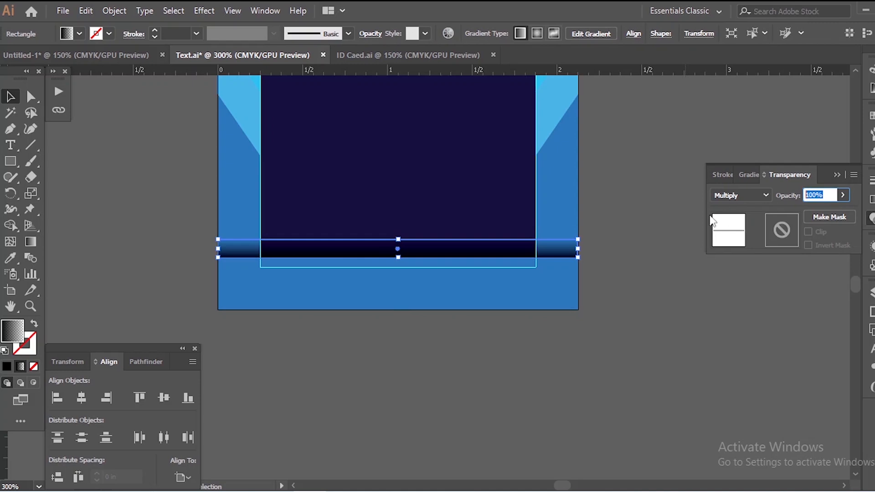
{"action": "type", "text": "40"}
{"action": "key", "text": "Return"}
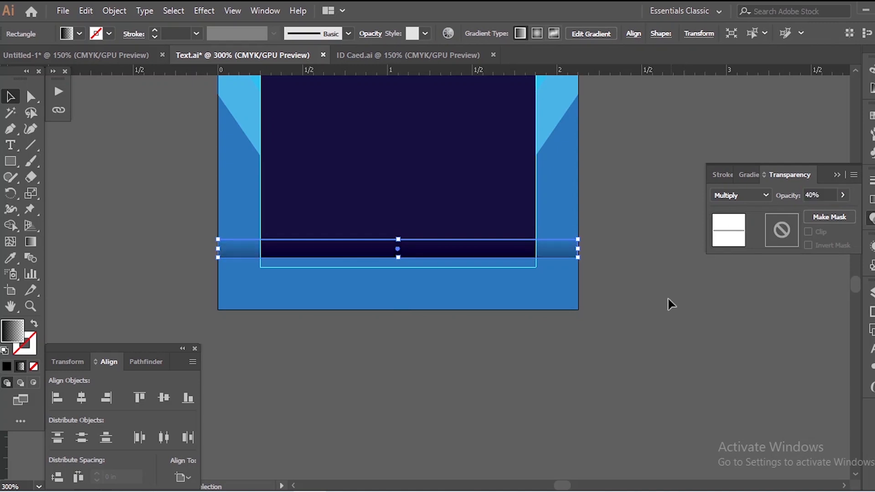
{"action": "left_click", "coordinate": [380, 349]}
{"action": "scroll", "coordinate": [380, 349], "scroll_direction": "down", "scroll_amount": 2}
{"action": "scroll", "coordinate": [372, 365], "scroll_direction": "up", "scroll_amount": 3}
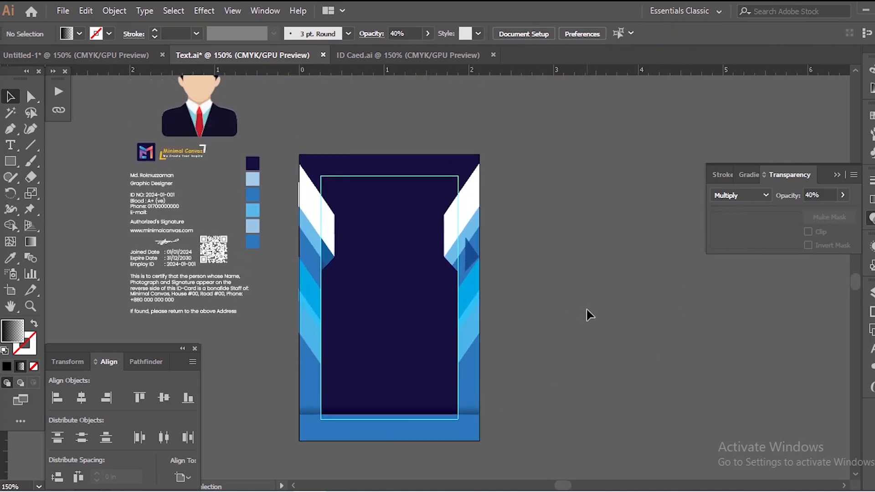
- Move the Minimal Canvas logo onto the head of the card and centre it horizontally
{"action": "scroll", "coordinate": [586, 308], "scroll_direction": "up", "scroll_amount": 2}
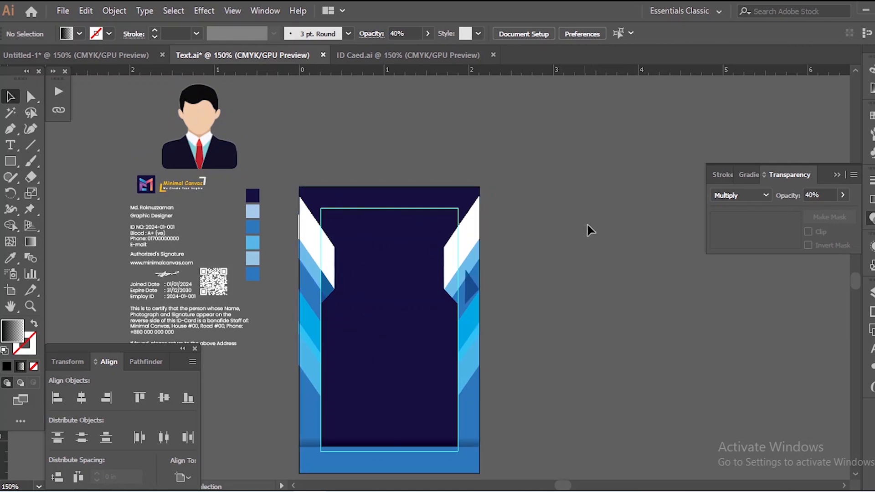
{"action": "scroll", "coordinate": [182, 185], "scroll_direction": "up", "scroll_amount": 2}
{"action": "left_click", "coordinate": [205, 180]}
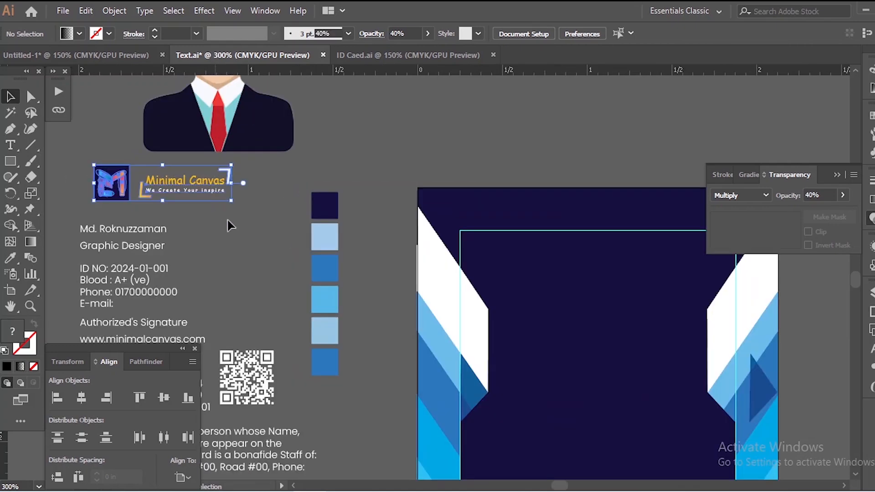
{"action": "left_click", "coordinate": [264, 163]}
{"action": "left_click_drag", "start_coordinate": [110, 186], "coordinate": [533, 235]}
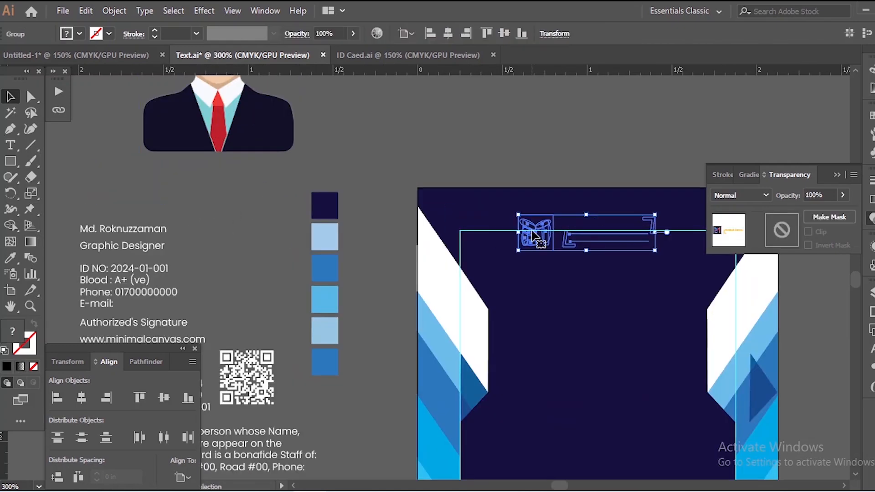
{"action": "left_click", "coordinate": [81, 398]}
- Enlarge the logo to about 1.4 in wide between the white stripes and hide the guides
{"action": "scroll", "coordinate": [587, 232], "scroll_direction": "up", "scroll_amount": 1}
{"action": "left_click_drag", "start_coordinate": [443, 205], "coordinate": [488, 218]}
{"action": "left_click_drag", "start_coordinate": [474, 182], "coordinate": [474, 194]}
{"action": "left_click", "coordinate": [357, 94]}
{"action": "left_click_drag", "start_coordinate": [356, 191], "coordinate": [349, 134]}
{"action": "left_click_drag", "start_coordinate": [238, 139], "coordinate": [238, 150]}
{"action": "left_click_drag", "start_coordinate": [480, 111], "coordinate": [498, 106]}
{"action": "scroll", "coordinate": [413, 160], "scroll_direction": "down", "scroll_amount": 2}
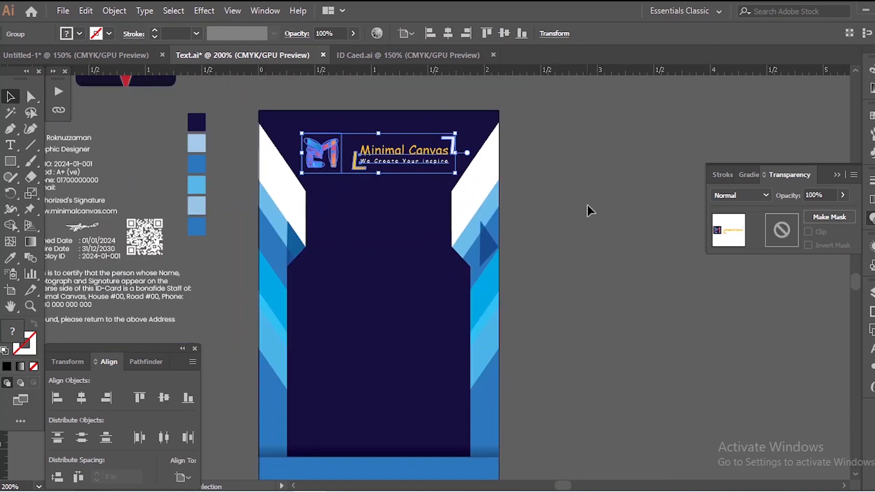
{"action": "left_click", "coordinate": [587, 203]}
{"action": "scroll", "coordinate": [505, 212], "scroll_direction": "down", "scroll_amount": 1}
{"action": "scroll", "coordinate": [504, 215], "scroll_direction": "up", "scroll_amount": 2}
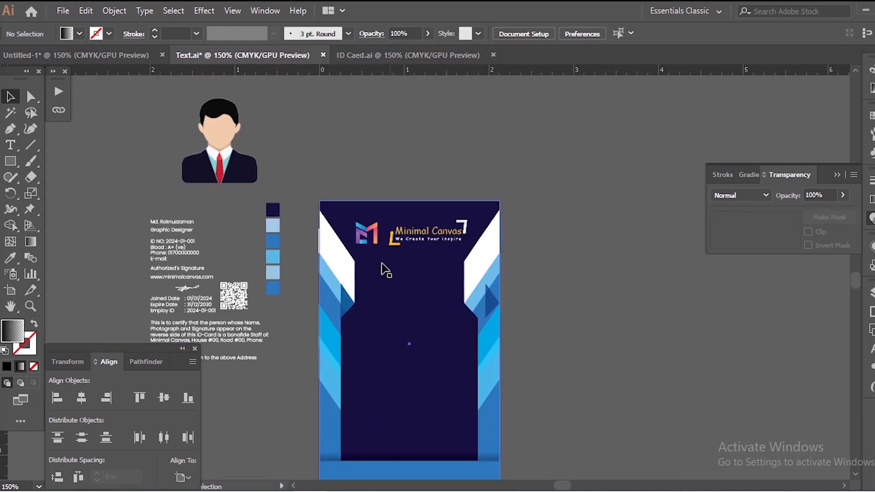
- Place the portrait centred beneath the logo and give it a white backdrop with rounded corners
{"action": "left_click", "coordinate": [219, 162]}
{"action": "left_click_drag", "start_coordinate": [219, 162], "coordinate": [409, 318]}
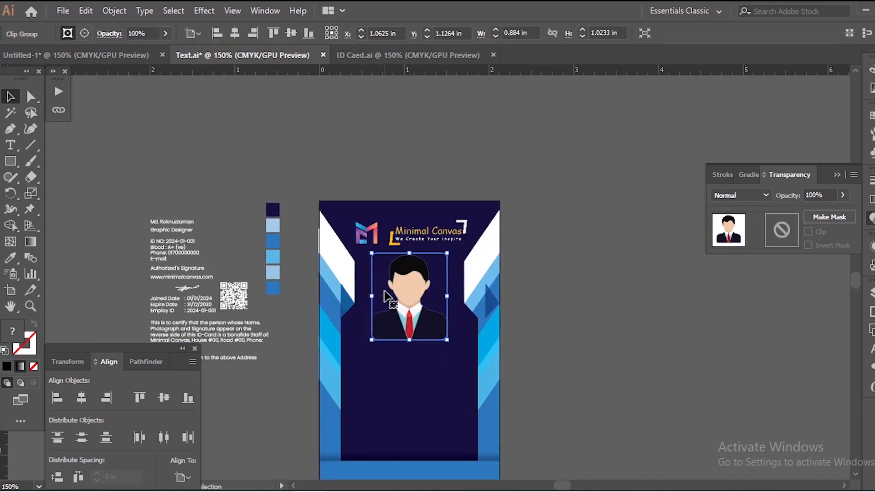
{"action": "key", "text": "a"}
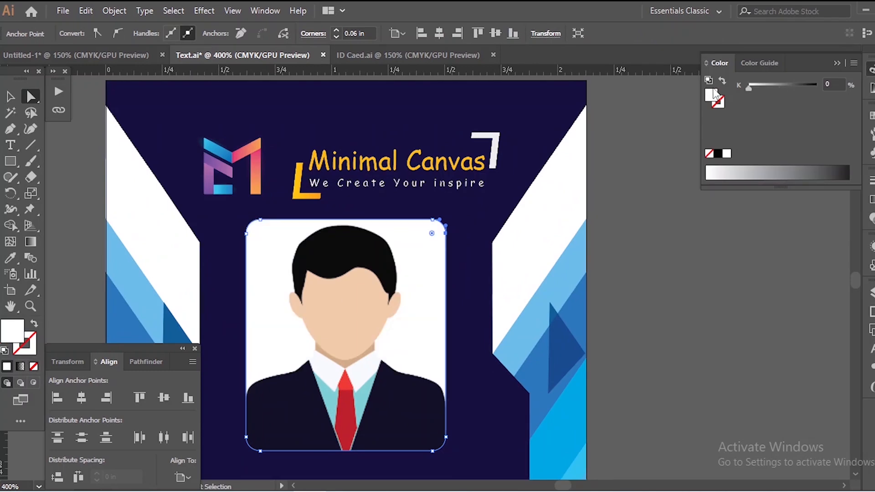
{"action": "left_click", "coordinate": [248, 160]}
{"action": "left_click", "coordinate": [691, 316]}
{"action": "left_click", "coordinate": [247, 174]}
- Make a slightly larger rounded frame behind the portrait with the logo's yellow-orange gradient fill
{"action": "left_click", "coordinate": [11, 97]}
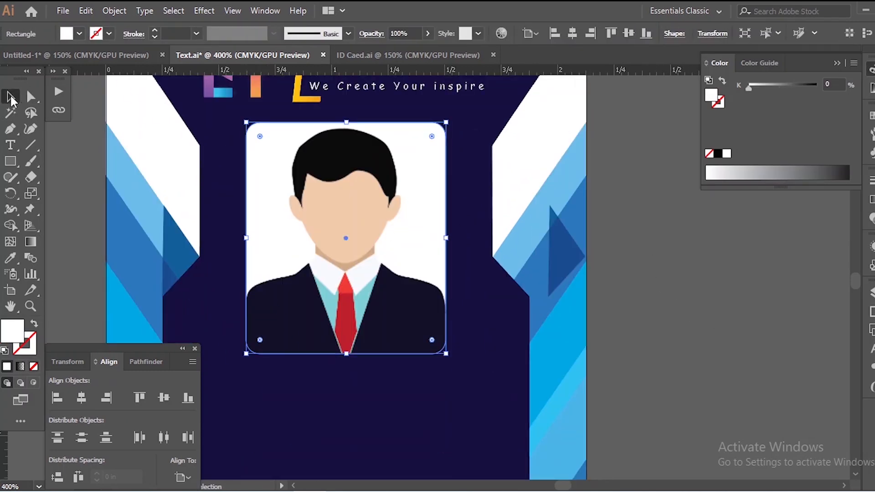
{"action": "left_click_drag", "start_coordinate": [446, 123], "coordinate": [449, 118]}
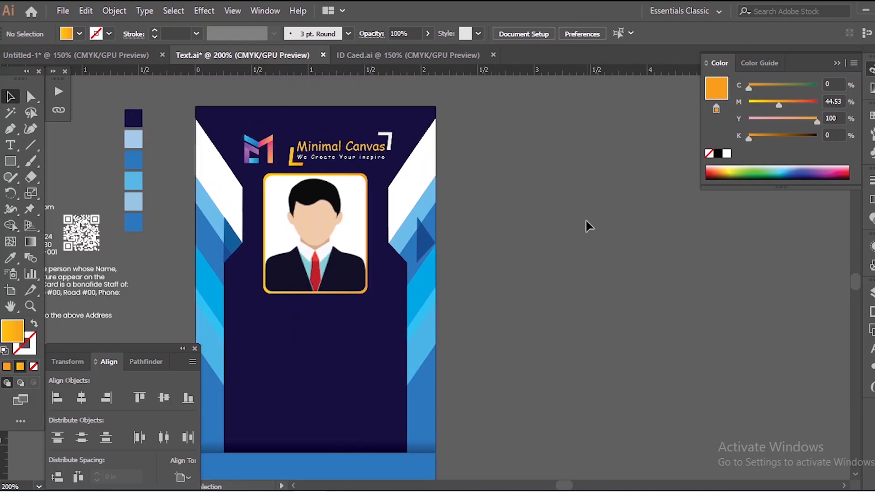
{"action": "scroll", "coordinate": [523, 215], "scroll_direction": "down", "scroll_amount": 1}
{"action": "scroll", "coordinate": [485, 193], "scroll_direction": "up", "scroll_amount": 1}
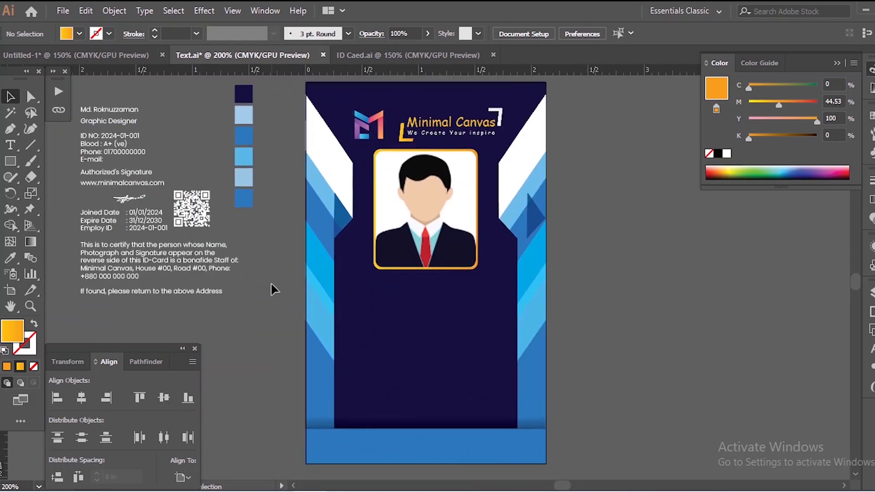
- Place the employee name beneath the portrait and format it as all-caps Poppins Regular at about 10.19 pt
{"action": "left_click_drag", "start_coordinate": [116, 132], "coordinate": [433, 312]}
{"action": "scroll", "coordinate": [433, 312], "scroll_direction": "up", "scroll_amount": 1}
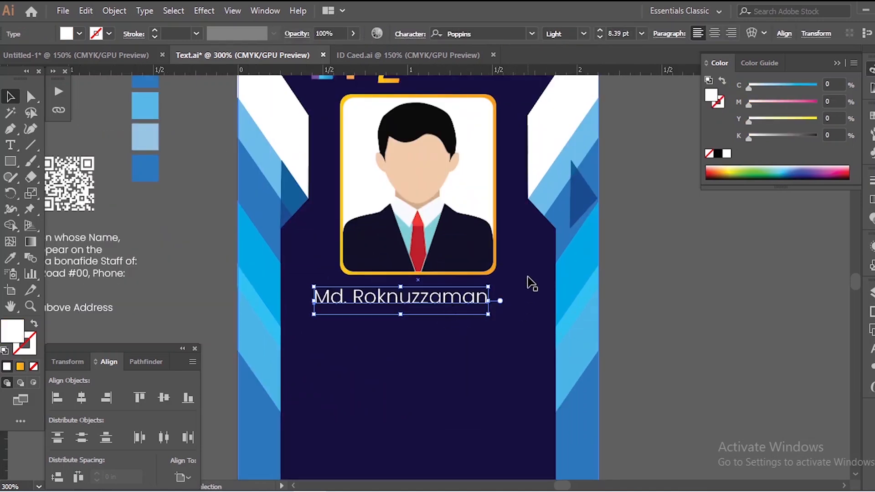
{"action": "left_click_drag", "start_coordinate": [451, 306], "coordinate": [458, 307]}
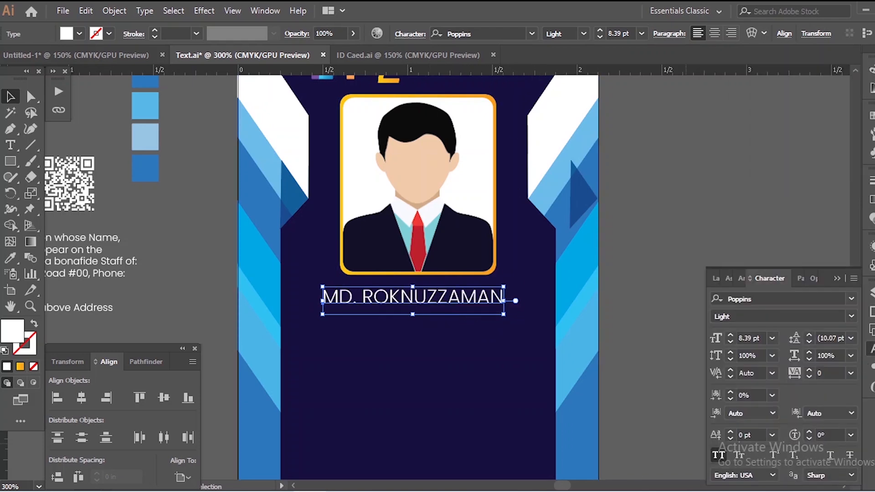
{"action": "left_click", "coordinate": [583, 34]}
{"action": "left_click", "coordinate": [560, 138]}
{"action": "mouse_move", "coordinate": [509, 314]}
{"action": "left_mouse_down"}
{"action": "mouse_move", "coordinate": [530, 322]}
{"action": "mouse_move", "coordinate": [496, 314]}
{"action": "left_mouse_up"}
{"action": "scroll", "coordinate": [485, 279], "scroll_direction": "down", "scroll_amount": 2}
{"action": "left_click", "coordinate": [633, 236]}
- Move the Graphic Designer job title beneath the employee name and enlarge it to about 6.27 pt
{"action": "left_click_drag", "start_coordinate": [213, 165], "coordinate": [454, 305]}
{"action": "scroll", "coordinate": [455, 308], "scroll_direction": "up", "scroll_amount": 5}
{"action": "left_click_drag", "start_coordinate": [557, 273], "coordinate": [611, 263]}
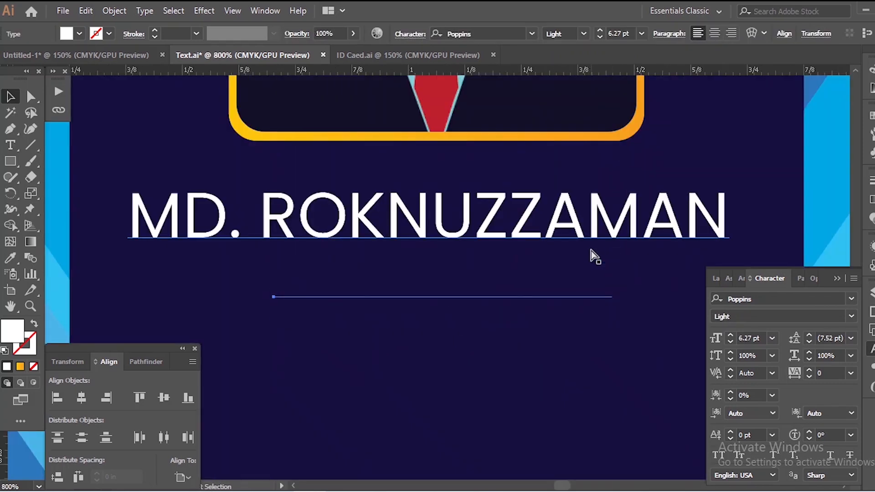
{"action": "scroll", "coordinate": [316, 328], "scroll_direction": "down", "scroll_amount": 4}
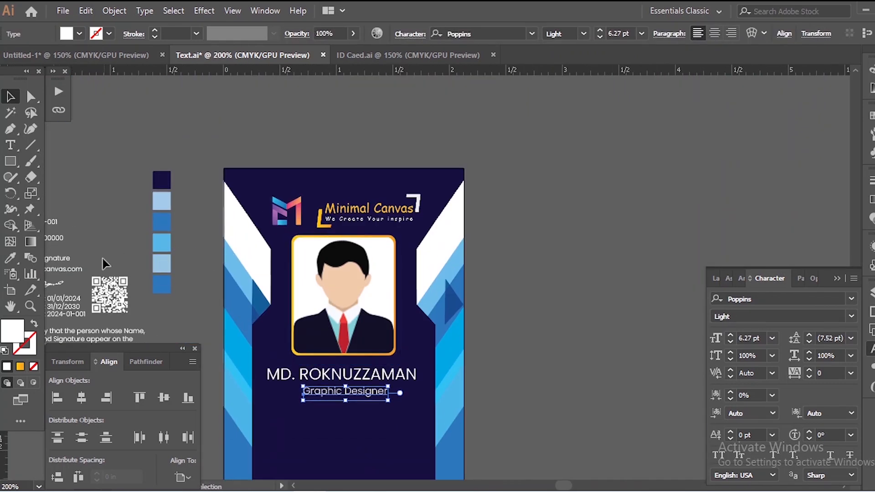
- Apply the logo tagline's Comic Sans MS style to the job title and enlarge it to about 5.81 pt
{"action": "left_click", "coordinate": [10, 257]}
{"action": "left_click", "coordinate": [390, 219]}
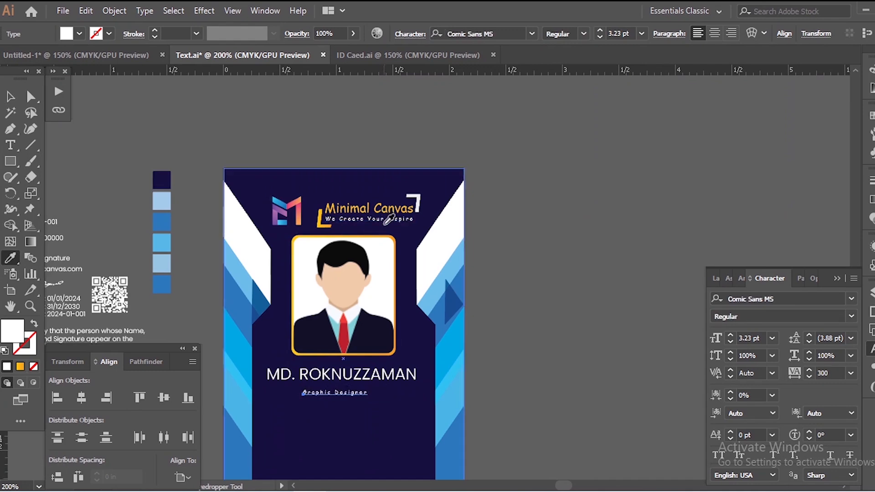
{"action": "left_click", "coordinate": [10, 97]}
{"action": "scroll", "coordinate": [324, 417], "scroll_direction": "up", "scroll_amount": 3}
{"action": "left_click_drag", "start_coordinate": [457, 337], "coordinate": [534, 320]}
{"action": "scroll", "coordinate": [506, 322], "scroll_direction": "down", "scroll_amount": 2}
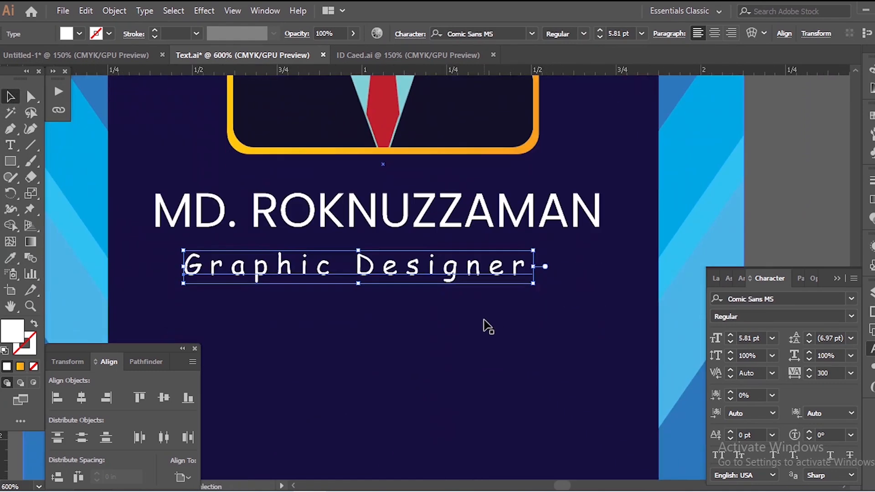
{"action": "scroll", "coordinate": [451, 276], "scroll_direction": "down", "scroll_amount": 1}
- Recolor the employee name with the logo's yellow-orange color
{"action": "left_click", "coordinate": [313, 239]}
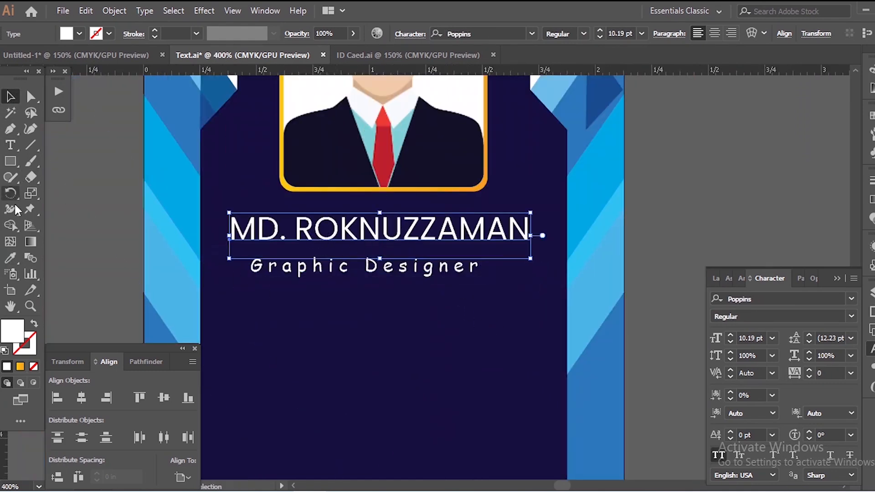
{"action": "left_click", "coordinate": [10, 259]}
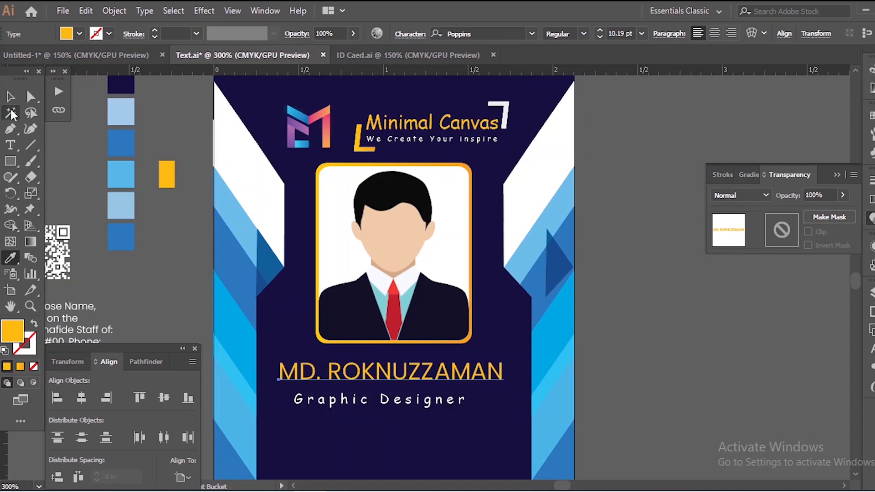
{"action": "key", "text": "v"}
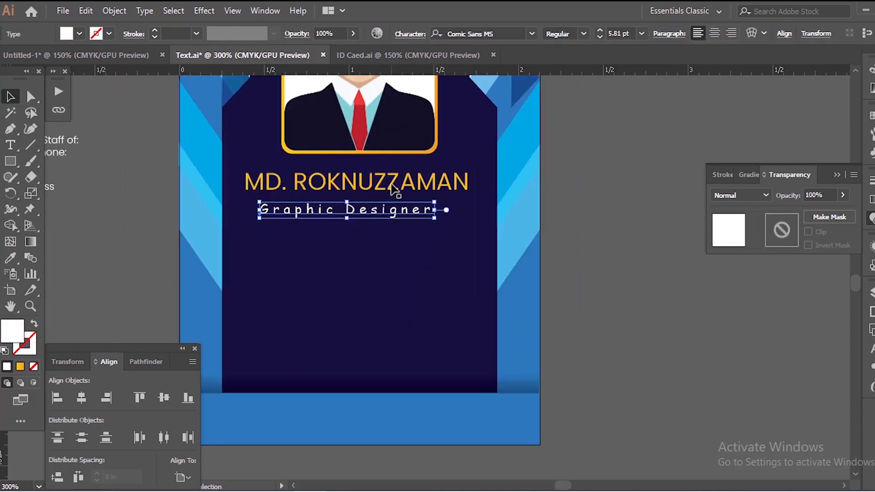
- Centre the employee name and the job title horizontally on the card
{"action": "left_click", "coordinate": [375, 191], "text": "shift"}
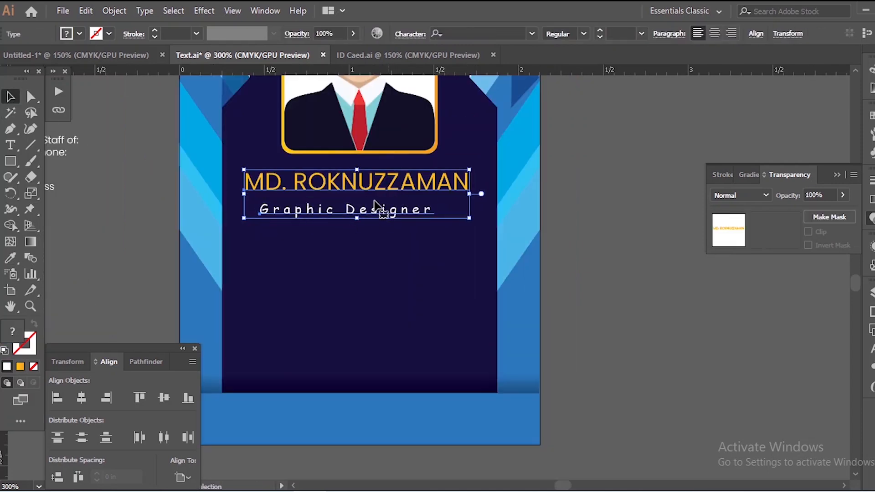
{"action": "left_click", "coordinate": [82, 398]}
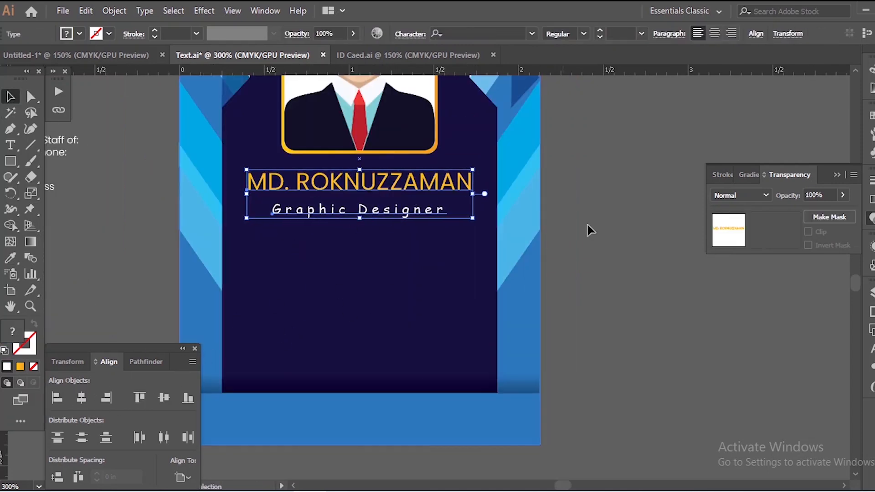
{"action": "left_click", "coordinate": [621, 242]}
- Enlarge the Graphic Designer job title to about 6.16 pt
{"action": "scroll", "coordinate": [409, 219], "scroll_direction": "up", "scroll_amount": 1}
{"action": "left_click", "coordinate": [408, 220]}
{"action": "scroll", "coordinate": [358, 208], "scroll_direction": "up", "scroll_amount": 2}
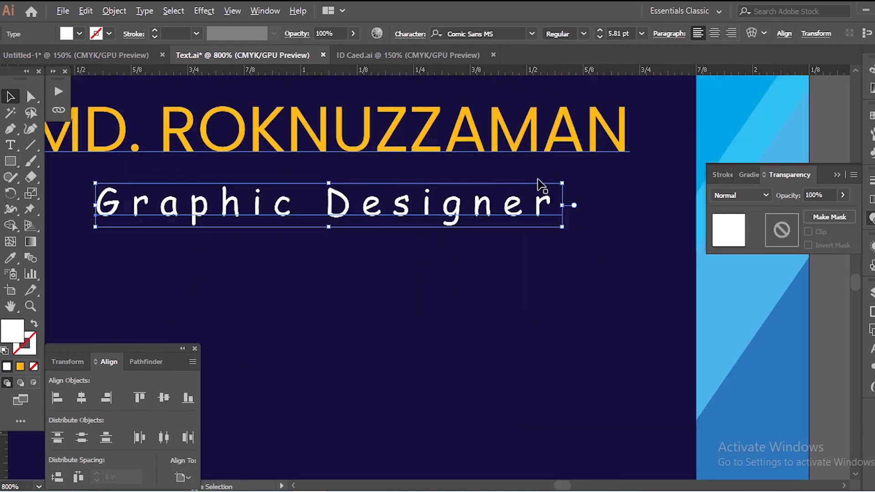
{"action": "scroll", "coordinate": [289, 179], "scroll_direction": "down", "scroll_amount": 5}
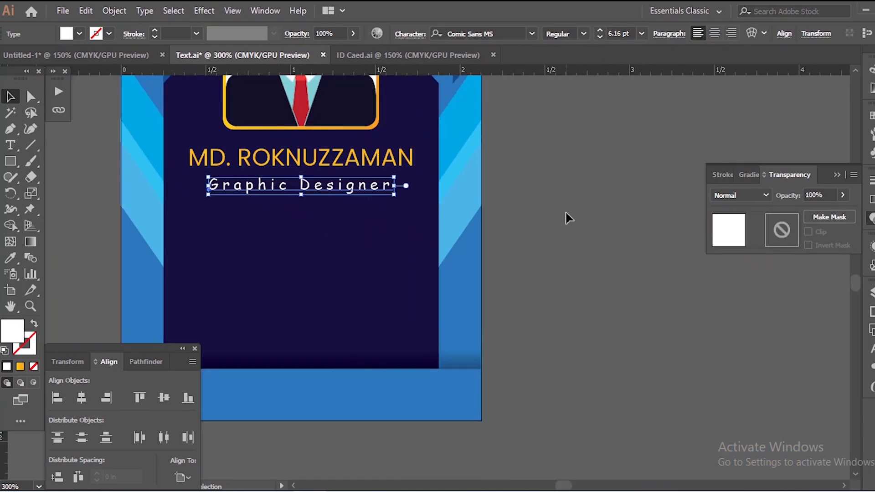
{"action": "left_click", "coordinate": [497, 198]}
- Move the ID, blood, phone and e-mail text block beneath the job title and enlarge it to about 6.45 pt
{"action": "scroll", "coordinate": [485, 199], "scroll_direction": "up", "scroll_amount": 2}
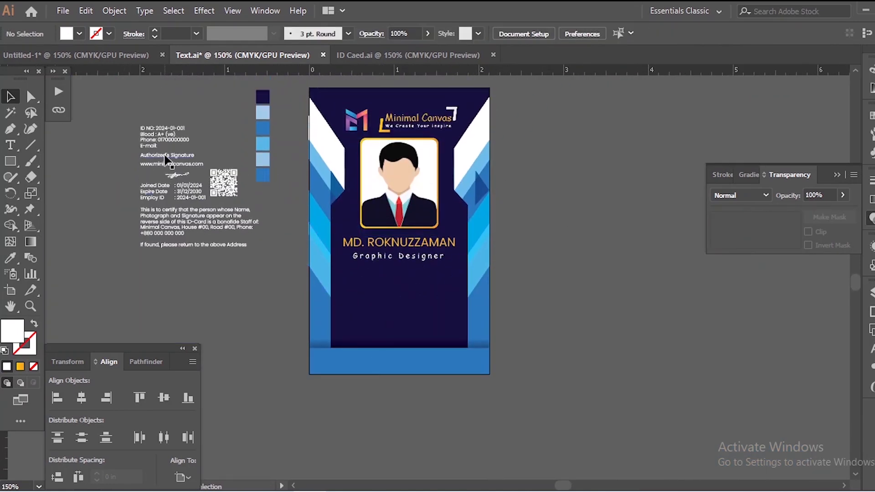
{"action": "scroll", "coordinate": [205, 136], "scroll_direction": "up", "scroll_amount": 1}
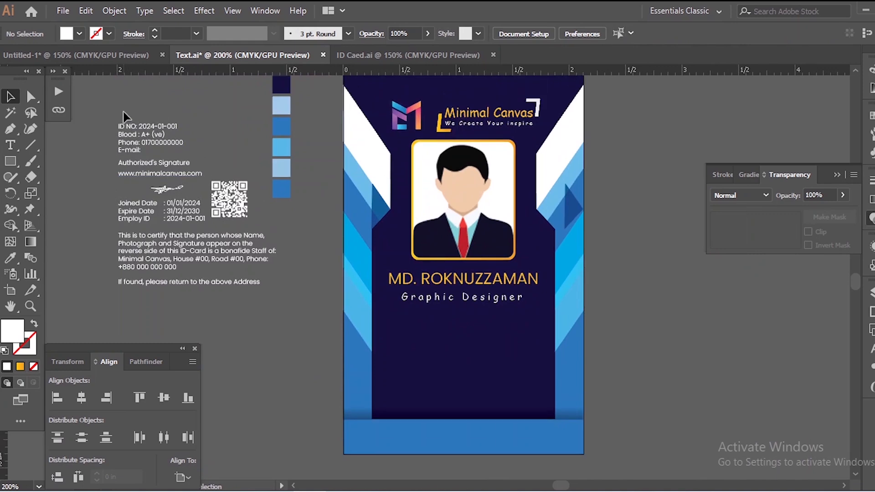
{"action": "left_click_drag", "start_coordinate": [146, 140], "coordinate": [423, 334]}
{"action": "scroll", "coordinate": [467, 341], "scroll_direction": "up", "scroll_amount": 1}
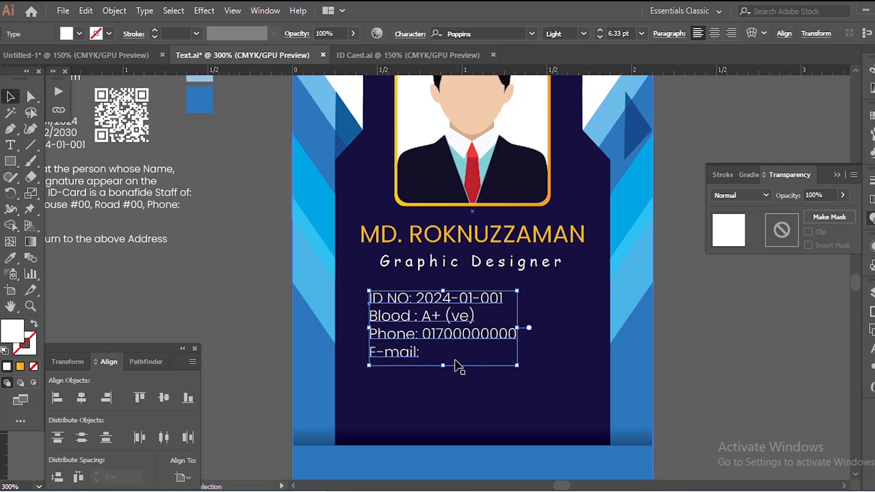
{"action": "scroll", "coordinate": [413, 297], "scroll_direction": "down", "scroll_amount": 3}
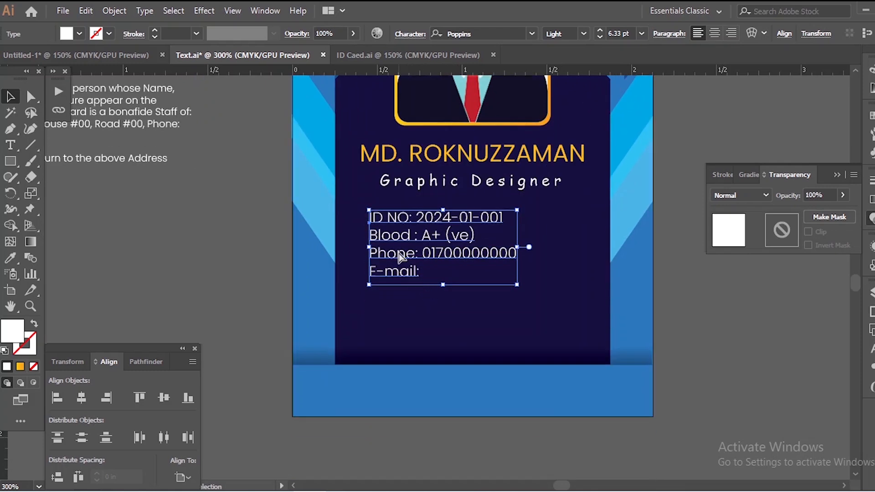
{"action": "scroll", "coordinate": [399, 258], "scroll_direction": "down", "scroll_amount": 1}
{"action": "left_click", "coordinate": [512, 349]}
{"action": "scroll", "coordinate": [415, 248], "scroll_direction": "up", "scroll_amount": 2}
{"action": "left_click", "coordinate": [426, 248]}
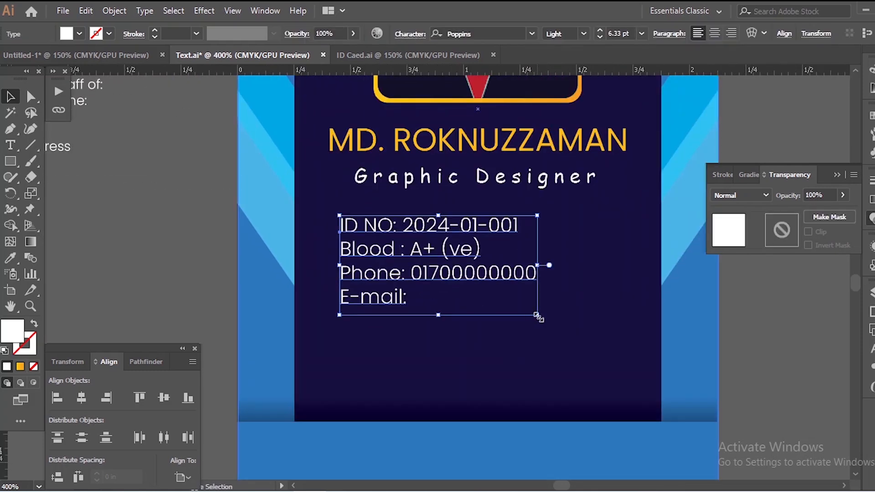
{"action": "mouse_move", "coordinate": [538, 317]}
{"action": "left_mouse_down"}
{"action": "mouse_move", "coordinate": [574, 324]}
{"action": "mouse_move", "coordinate": [542, 319]}
{"action": "left_mouse_up"}
{"action": "left_click", "coordinate": [610, 295]}
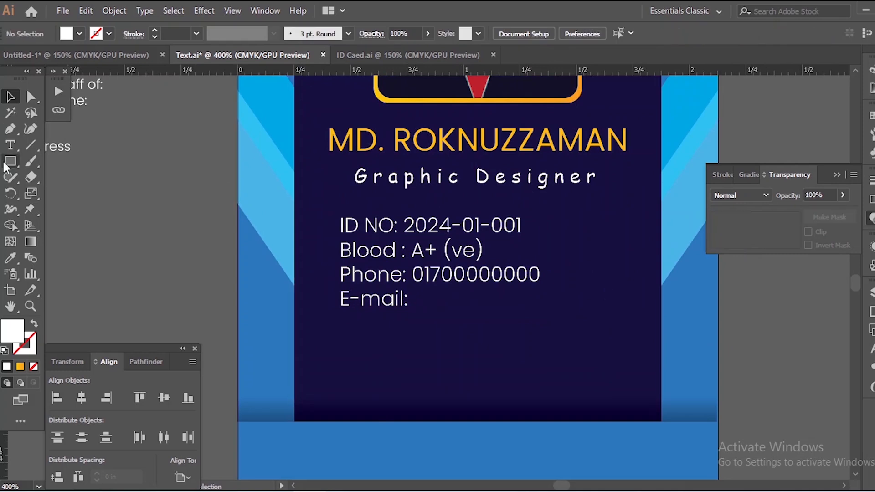
- Add spaces before the colons so they line up in the employee details, and fill in a sample e-mail address
{"action": "left_click", "coordinate": [10, 145]}
{"action": "left_click", "coordinate": [397, 227]}
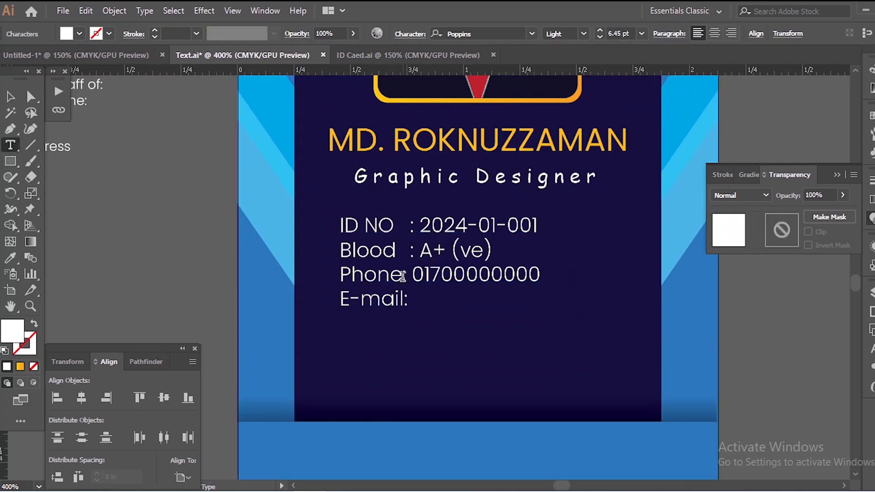
{"action": "left_click", "coordinate": [403, 274]}
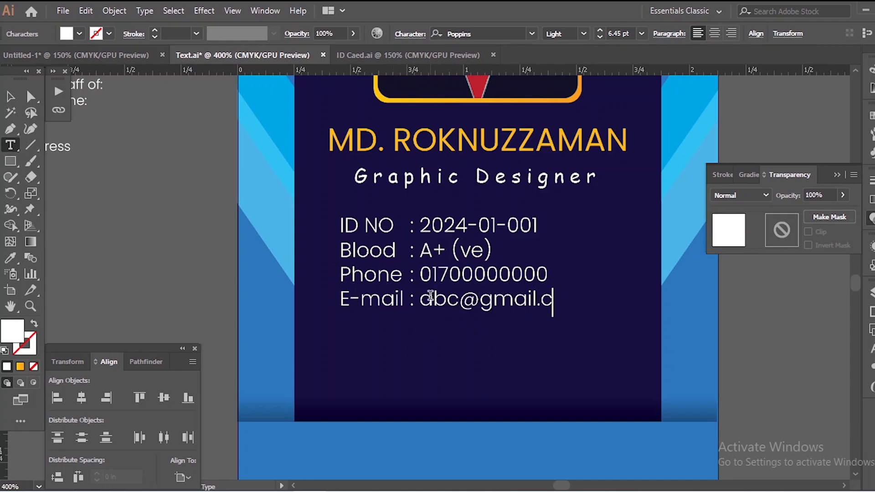
{"action": "scroll", "coordinate": [431, 279], "scroll_direction": "down", "scroll_amount": 3}
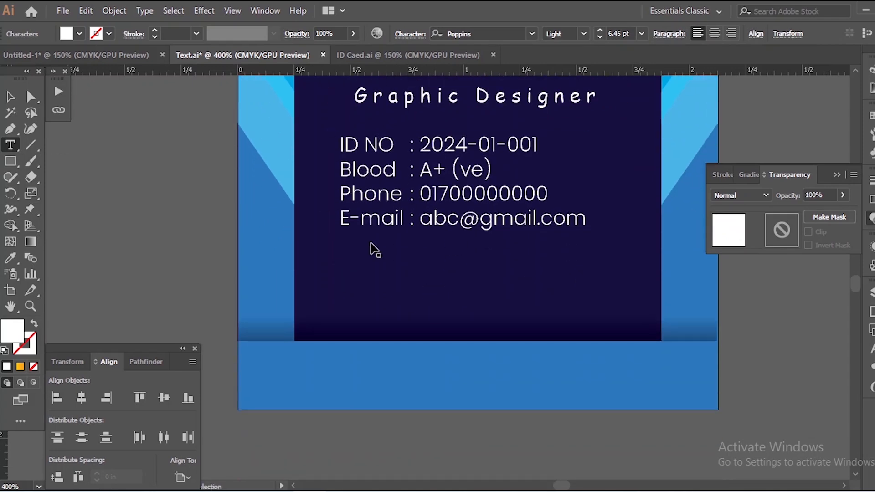
{"action": "scroll", "coordinate": [378, 260], "scroll_direction": "down", "scroll_amount": 1}
{"action": "left_click", "coordinate": [219, 197], "text": "ctrl"}
{"action": "key", "text": "v"}
- Move the Authorized's Signature text to the lower right of the navy area, just above the blue footer bar
{"action": "scroll", "coordinate": [426, 294], "scroll_direction": "down", "scroll_amount": 2}
{"action": "scroll", "coordinate": [410, 292], "scroll_direction": "up", "scroll_amount": 2}
{"action": "scroll", "coordinate": [453, 357], "scroll_direction": "up", "scroll_amount": 1}
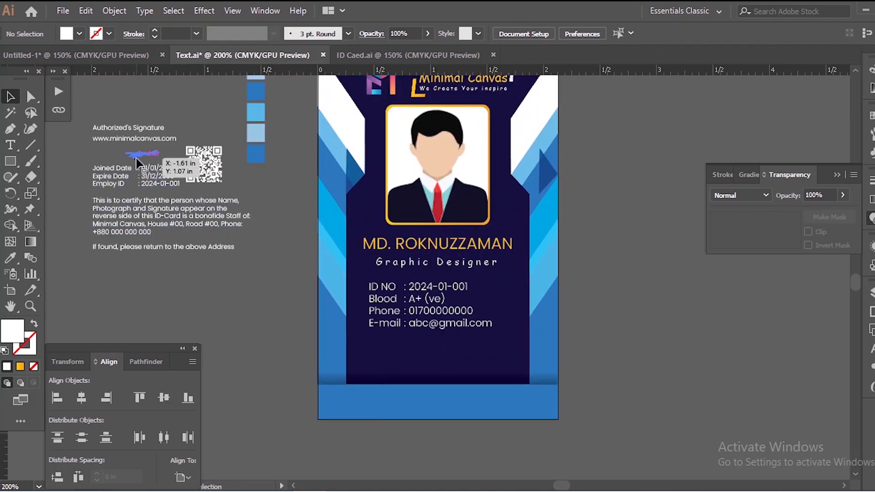
{"action": "mouse_move", "coordinate": [134, 132]}
{"action": "left_mouse_down"}
{"action": "mouse_move", "coordinate": [502, 373]}
{"action": "mouse_move", "coordinate": [479, 372]}
{"action": "mouse_move", "coordinate": [481, 381]}
{"action": "left_mouse_up"}
{"action": "scroll", "coordinate": [481, 381], "scroll_direction": "up", "scroll_amount": 3}
{"action": "scroll", "coordinate": [526, 312], "scroll_direction": "down", "scroll_amount": 2}
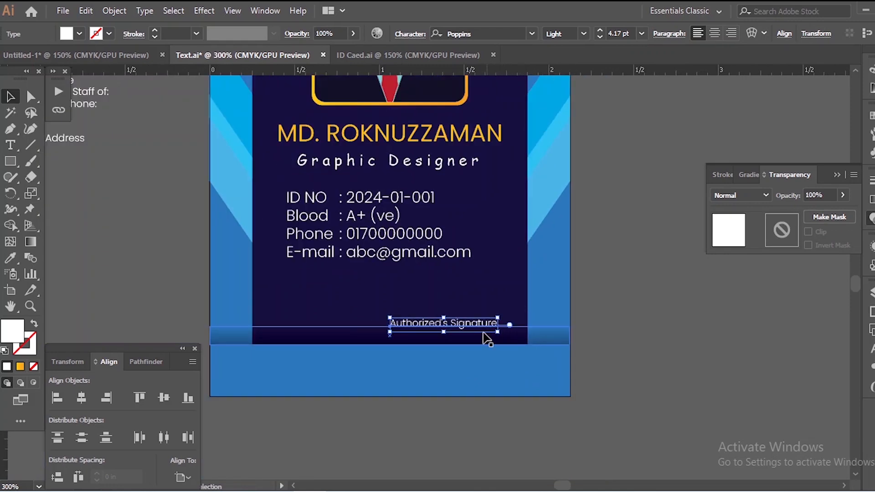
{"action": "scroll", "coordinate": [484, 338], "scroll_direction": "left", "scroll_amount": 1}
{"action": "key", "text": "Up"}
{"action": "key", "text": "Up"}
{"action": "left_click", "coordinate": [682, 334]}
- Draw a horizontal line across the top of the Authorized's Signature text with a white 0.5 pt stroke
{"action": "scroll", "coordinate": [520, 334], "scroll_direction": "up", "scroll_amount": 3}
{"action": "key", "text": "backslash"}
{"action": "mouse_move", "coordinate": [297, 327]}
{"action": "left_mouse_down"}
{"action": "mouse_move", "coordinate": [637, 326]}
{"action": "mouse_move", "coordinate": [582, 327]}
{"action": "left_mouse_up"}
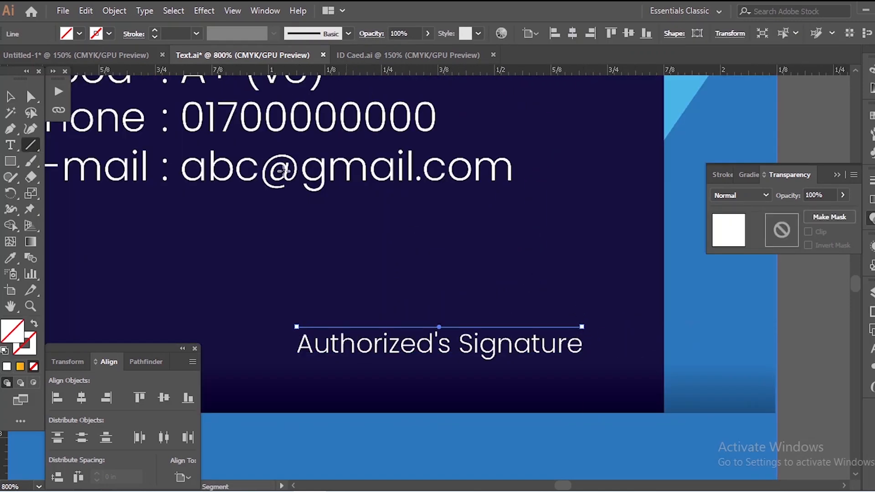
{"action": "left_click", "coordinate": [154, 30]}
{"action": "left_click", "coordinate": [109, 33]}
{"action": "left_click", "coordinate": [23, 56]}
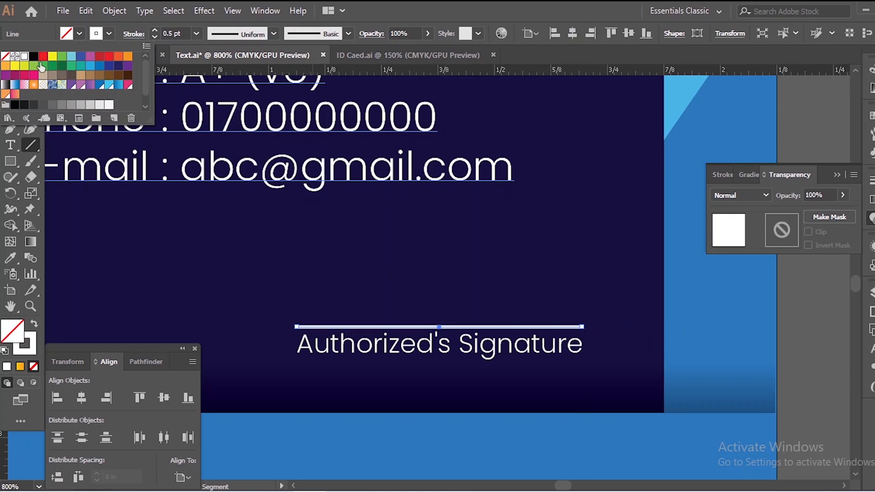
{"action": "left_click", "coordinate": [588, 20]}
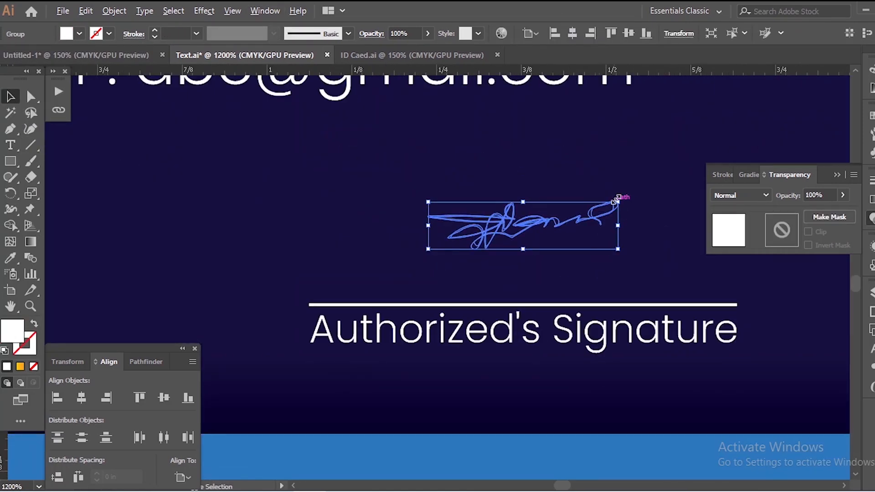
- Place the handwritten signature above the signature line and enlarge it slightly
{"action": "left_click_drag", "start_coordinate": [619, 201], "coordinate": [630, 182]}
{"action": "key", "text": "a"}
{"action": "key", "text": "v"}
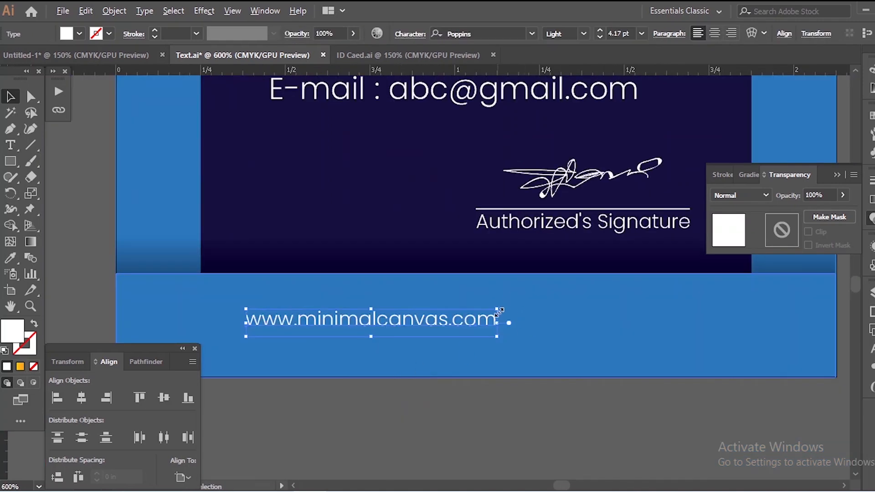
{"action": "left_click_drag", "start_coordinate": [499, 312], "coordinate": [656, 290]}
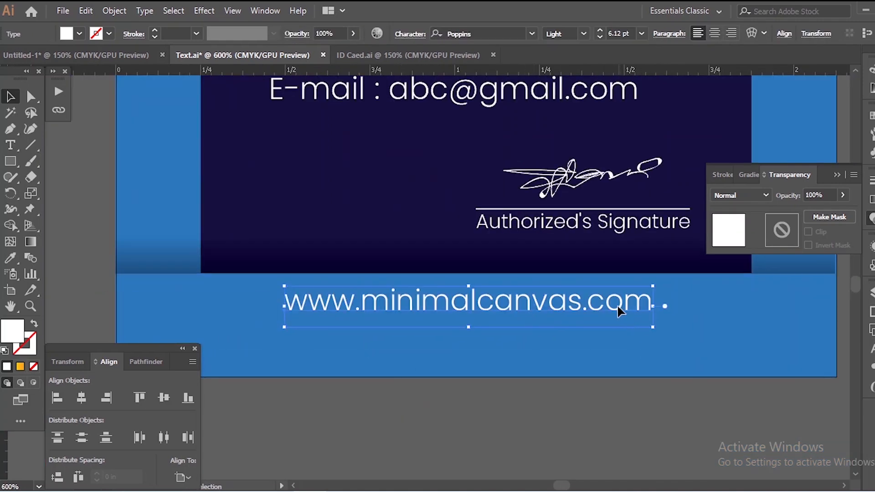
{"action": "left_click_drag", "start_coordinate": [617, 305], "coordinate": [618, 324]}
{"action": "key", "text": "ctrl+minus"}
{"action": "key", "text": "ctrl+minus"}
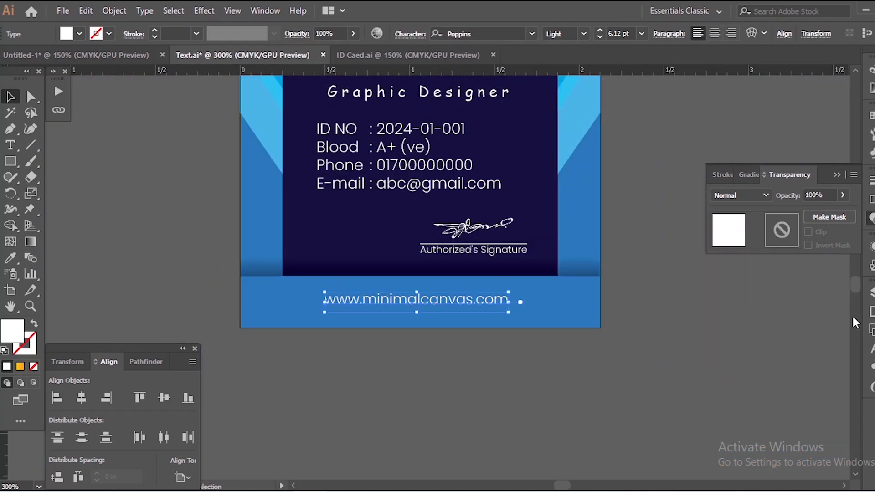
- Set the website address's tracking to 300 and its font style to Regular
{"action": "left_click", "coordinate": [871, 349]}
{"action": "left_click", "coordinate": [792, 374]}
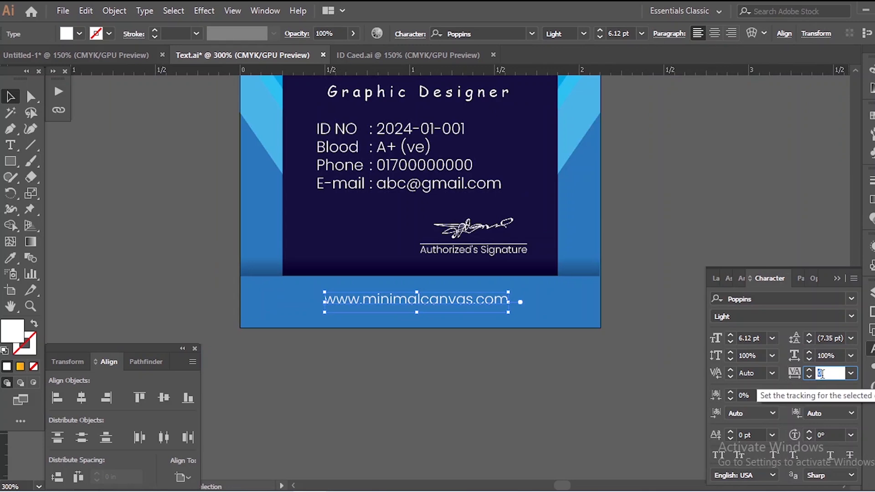
{"action": "type", "text": "300"}
{"action": "key", "text": "Return"}
{"action": "key", "text": "ctrl+plus"}
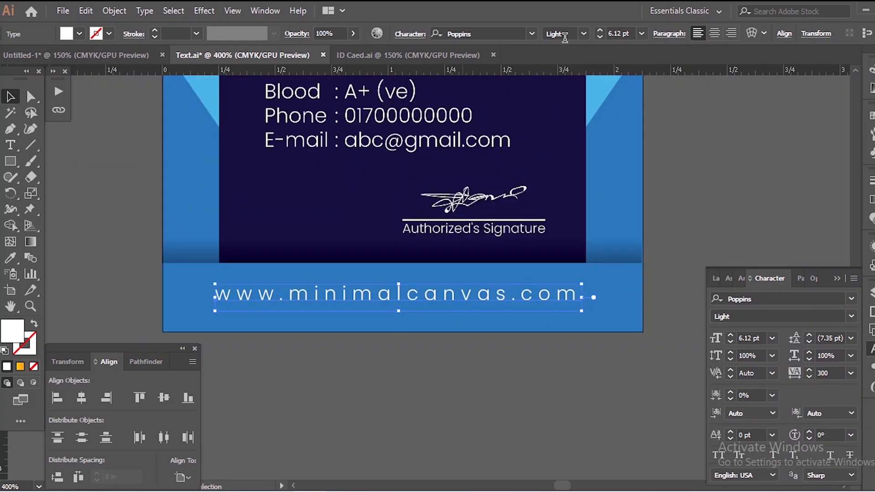
{"action": "left_click", "coordinate": [583, 34]}
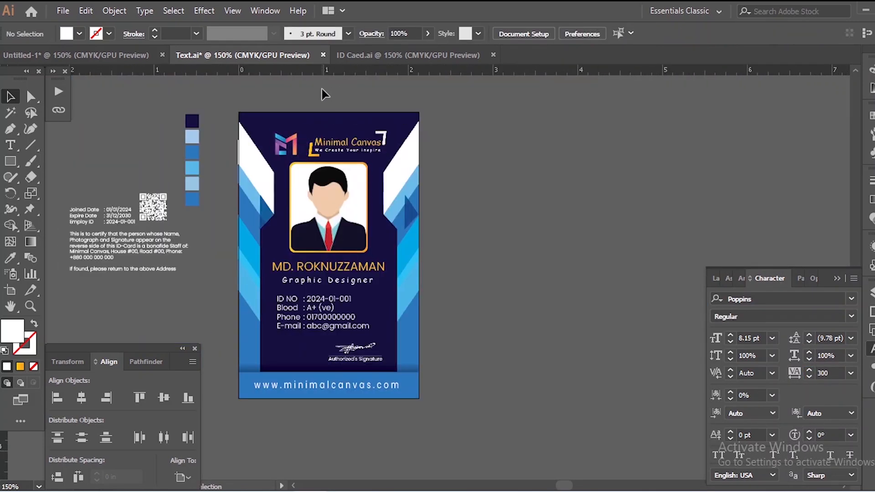
- Duplicate the artboard together with all its card artwork beside the original to start the back side
{"action": "left_click_drag", "start_coordinate": [219, 98], "coordinate": [479, 418]}
{"action": "key", "text": "ctrl+c"}
{"action": "left_click", "coordinate": [475, 415]}
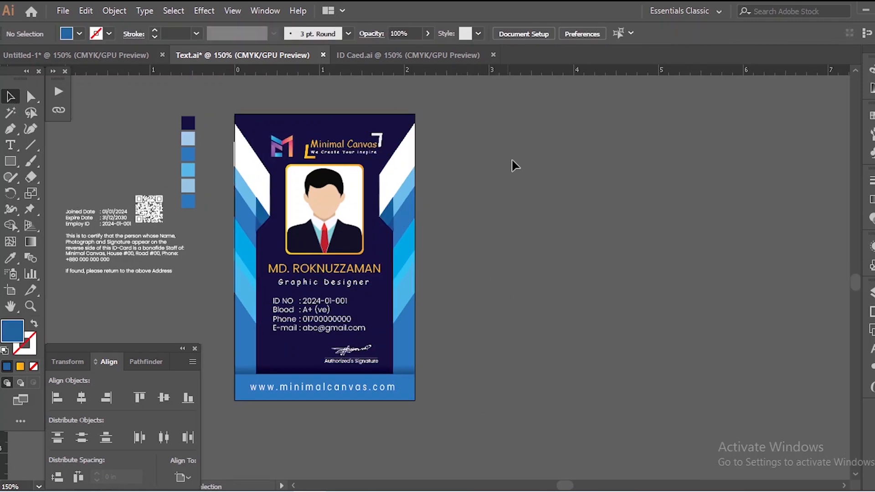
{"action": "left_click_drag", "start_coordinate": [218, 425], "coordinate": [225, 450]}
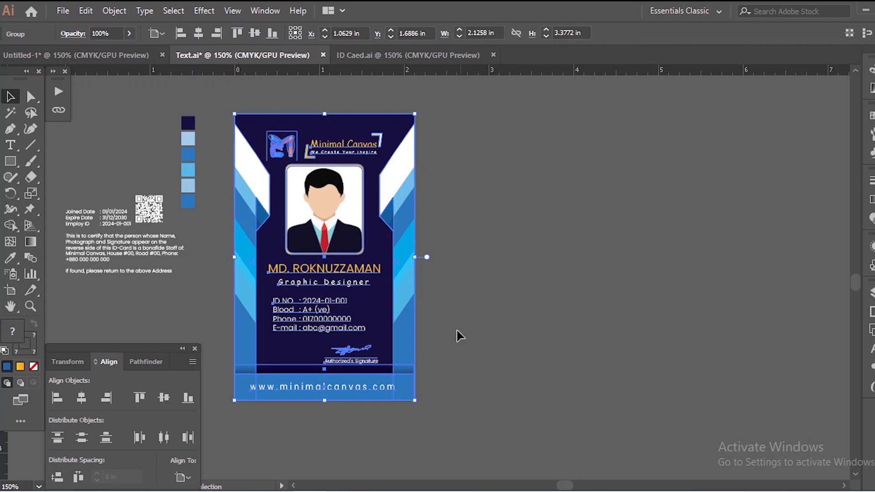
{"action": "left_click", "coordinate": [11, 291]}
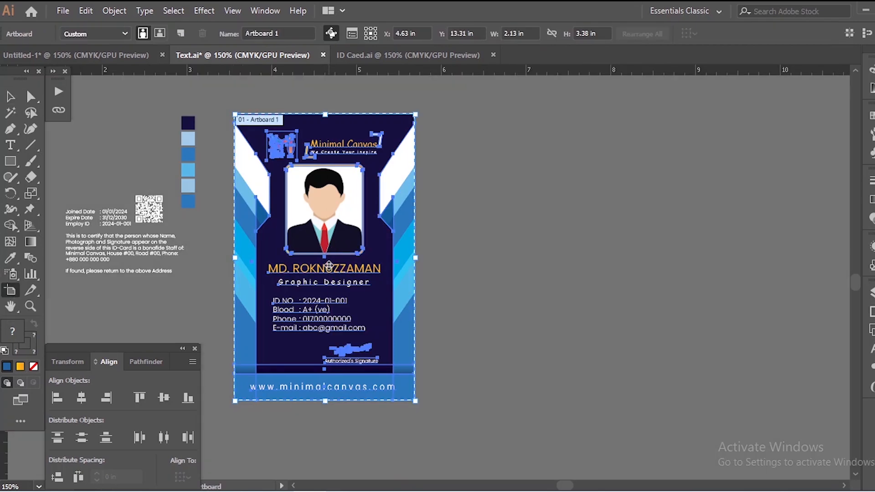
{"action": "left_click_drag", "start_coordinate": [329, 265], "coordinate": [524, 272]}
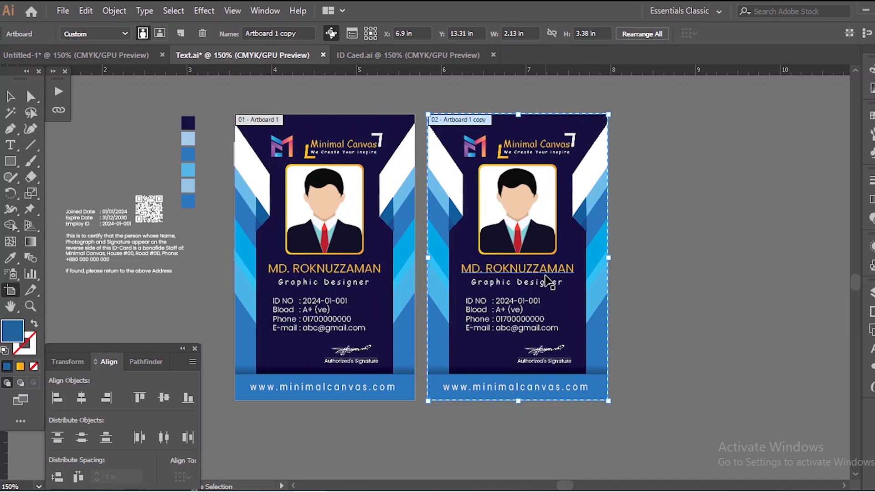
- Clear the duplicated artboard of everything except the blue and white side strips, keeping them in their original position
{"action": "left_click", "coordinate": [10, 96]}
{"action": "scroll", "coordinate": [397, 129], "scroll_direction": "right", "scroll_amount": 3}
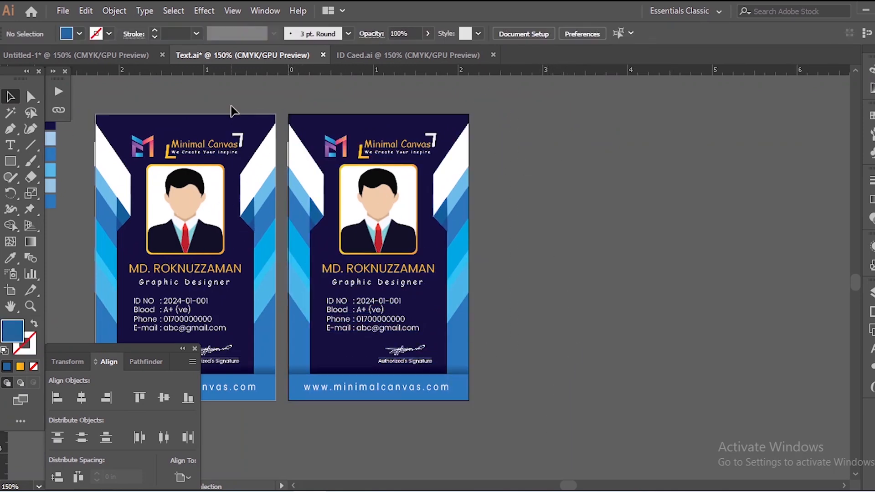
{"action": "left_click", "coordinate": [327, 185]}
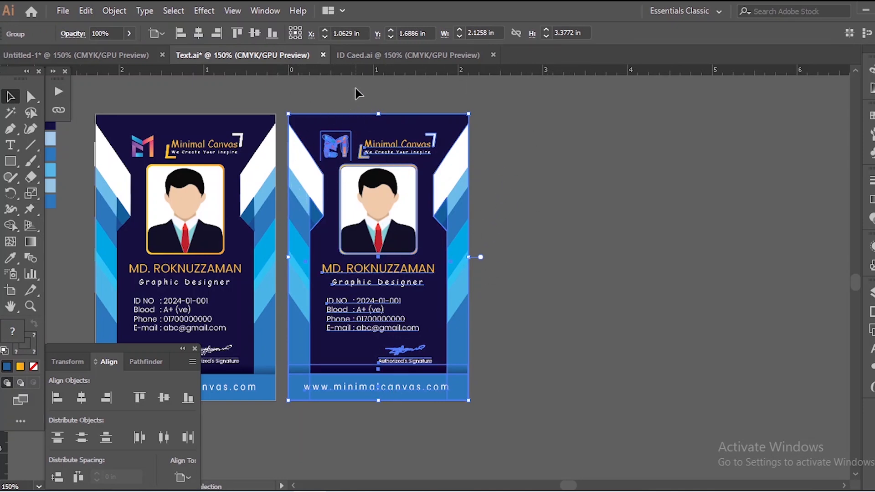
{"action": "left_click", "coordinate": [502, 205]}
{"action": "left_click", "coordinate": [455, 223]}
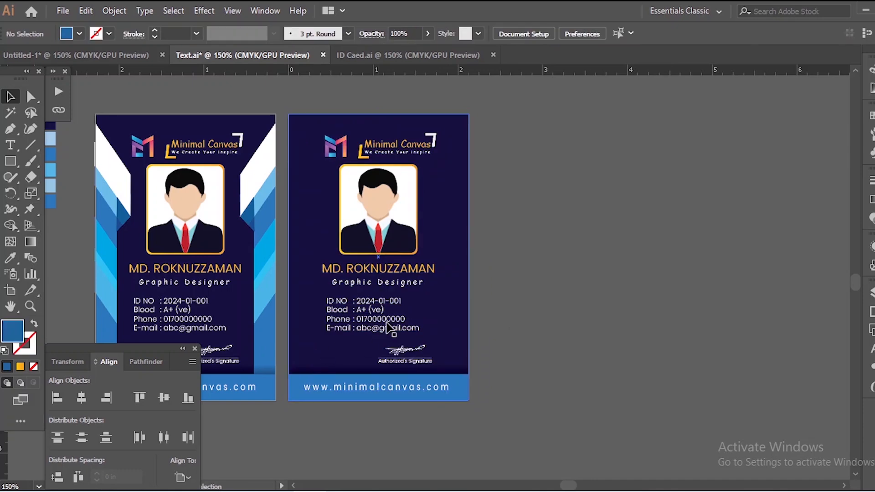
{"action": "left_click_drag", "start_coordinate": [544, 99], "coordinate": [291, 440]}
{"action": "key", "text": "Delete"}
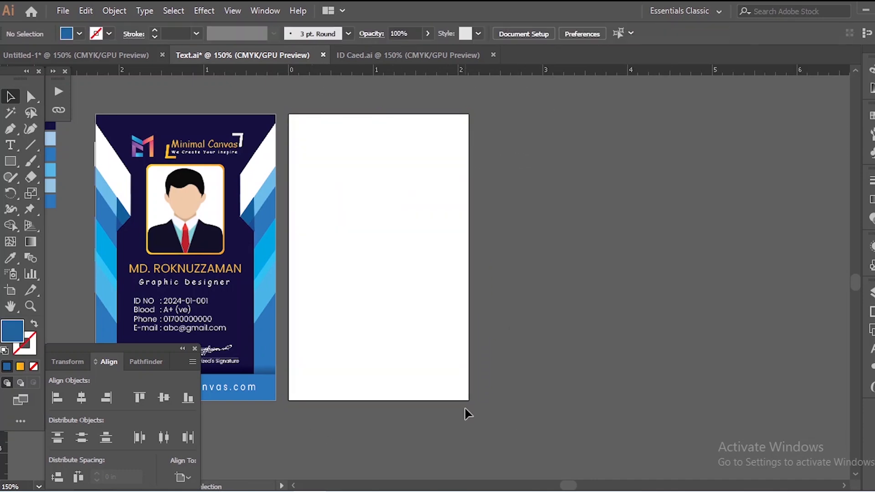
{"action": "key", "text": "ctrl+f"}
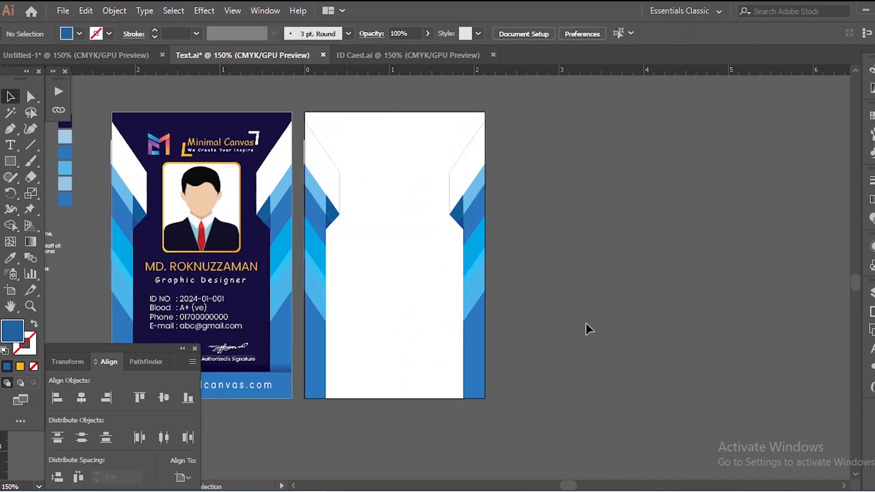
- Recolor the white diagonal stripes in both side strips of the back card with the dark navy palette swatch
{"action": "key", "text": "a"}
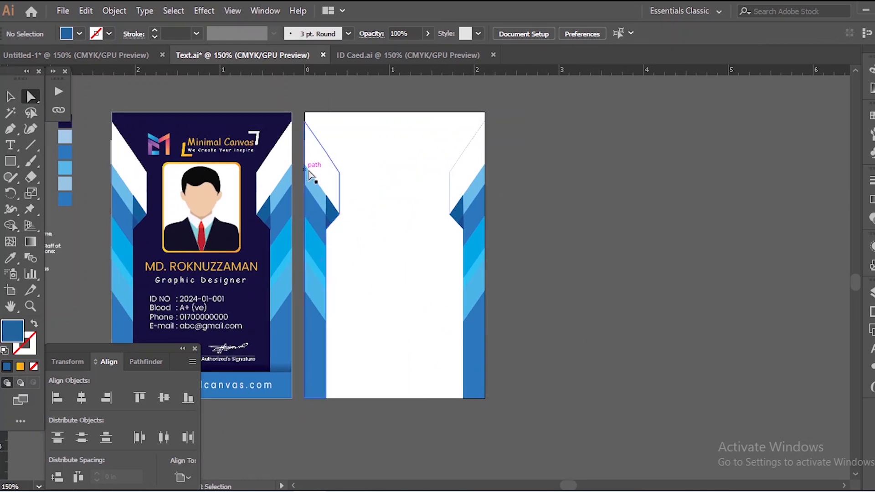
{"action": "left_click", "coordinate": [329, 168]}
{"action": "left_click_drag", "start_coordinate": [477, 165], "coordinate": [471, 156]}
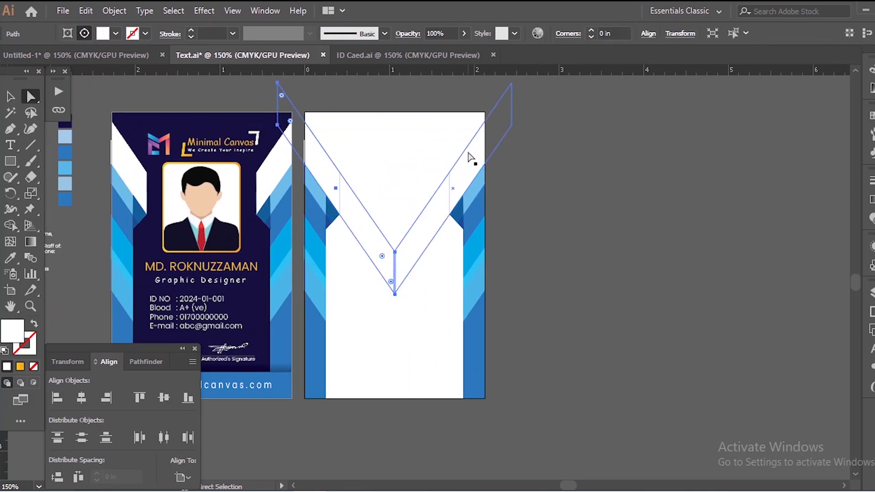
{"action": "left_click", "coordinate": [11, 257]}
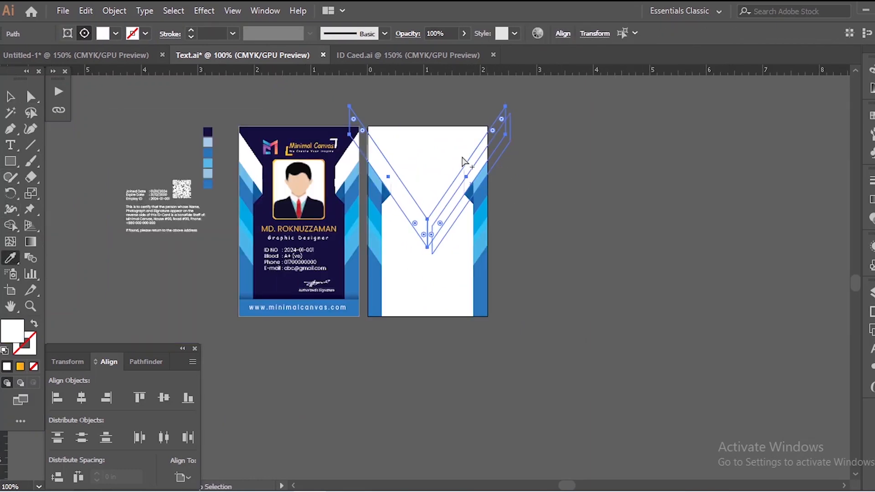
{"action": "scroll", "coordinate": [228, 128], "scroll_direction": "down", "scroll_amount": 2}
{"action": "scroll", "coordinate": [228, 128], "scroll_direction": "up", "scroll_amount": 5}
{"action": "left_click", "coordinate": [175, 132]}
{"action": "scroll", "coordinate": [175, 132], "scroll_direction": "down", "scroll_amount": 2}
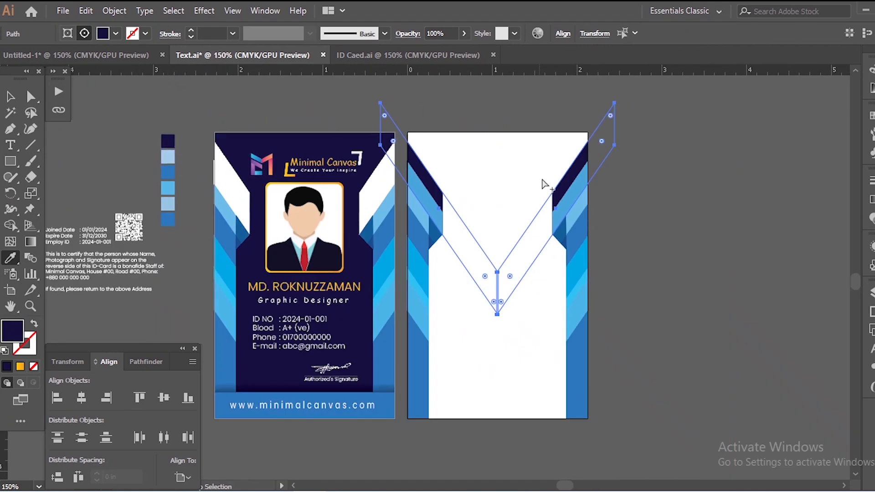
- Place a copy of the back card's left side strip beside the artboard and ungroup it
{"action": "left_click", "coordinate": [11, 97]}
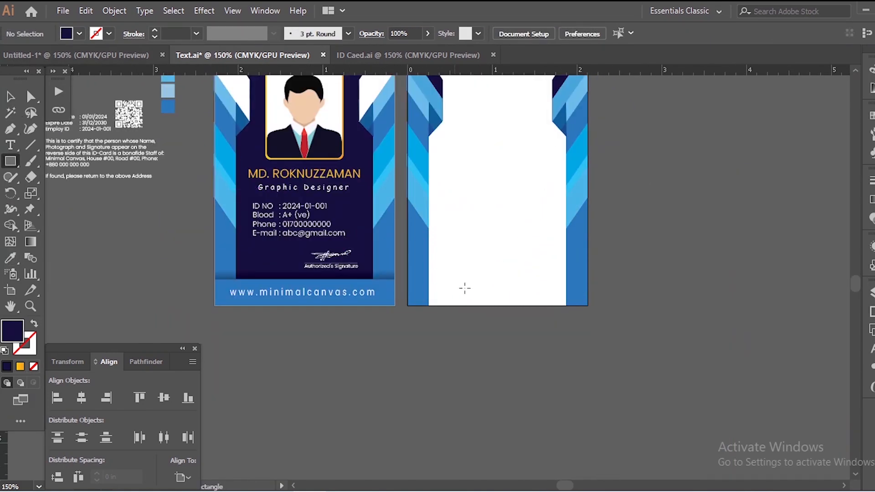
{"action": "key", "text": "v"}
{"action": "scroll", "coordinate": [447, 311], "scroll_direction": "up", "scroll_amount": 2}
{"action": "scroll", "coordinate": [414, 313], "scroll_direction": "down", "scroll_amount": 2}
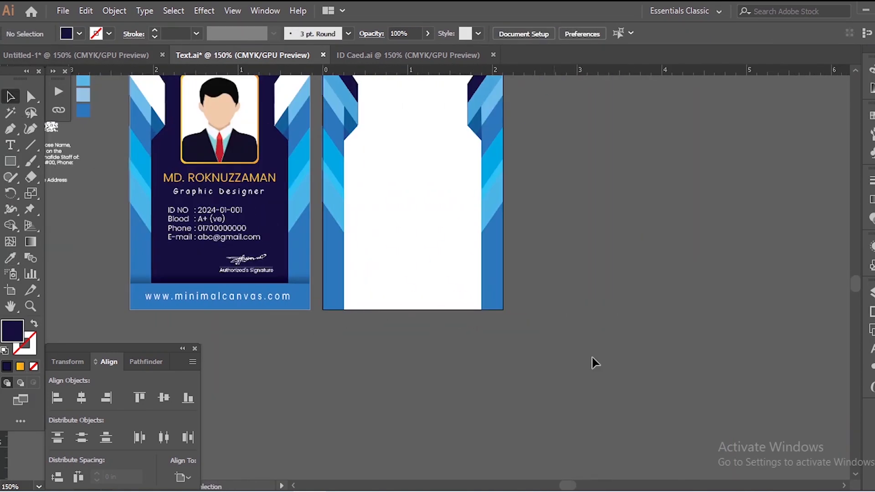
{"action": "left_click_drag", "start_coordinate": [336, 166], "coordinate": [554, 207]}
{"action": "key", "text": "ctrl+shift+g"}
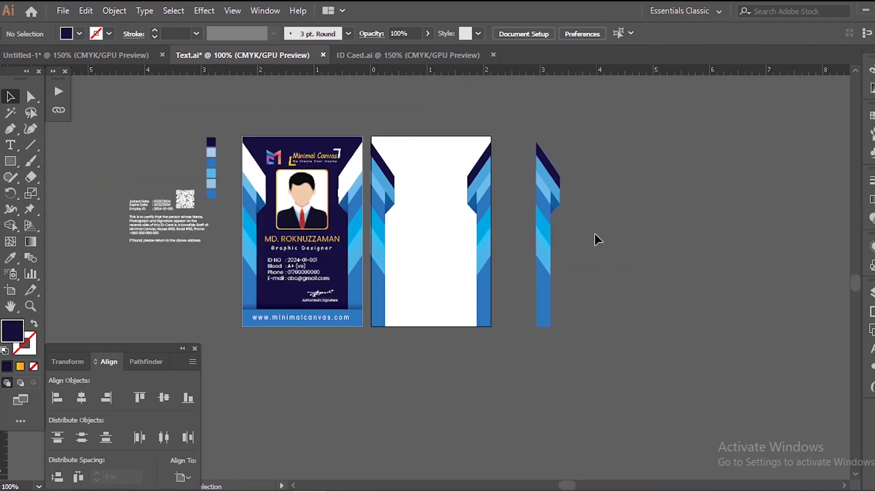
- Remove the projecting corner points from the copied strip's clipping path and delete its dark fold shape to leave a straight strip
{"action": "scroll", "coordinate": [555, 195], "scroll_direction": "up", "scroll_amount": 4}
{"action": "left_click", "coordinate": [542, 174]}
{"action": "scroll", "coordinate": [542, 174], "scroll_direction": "up", "scroll_amount": 1}
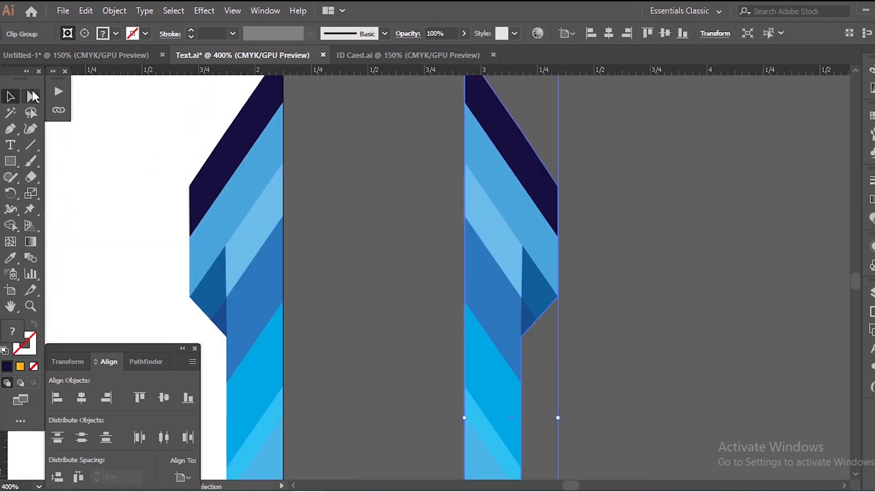
{"action": "left_click", "coordinate": [31, 97]}
{"action": "left_click", "coordinate": [560, 298]}
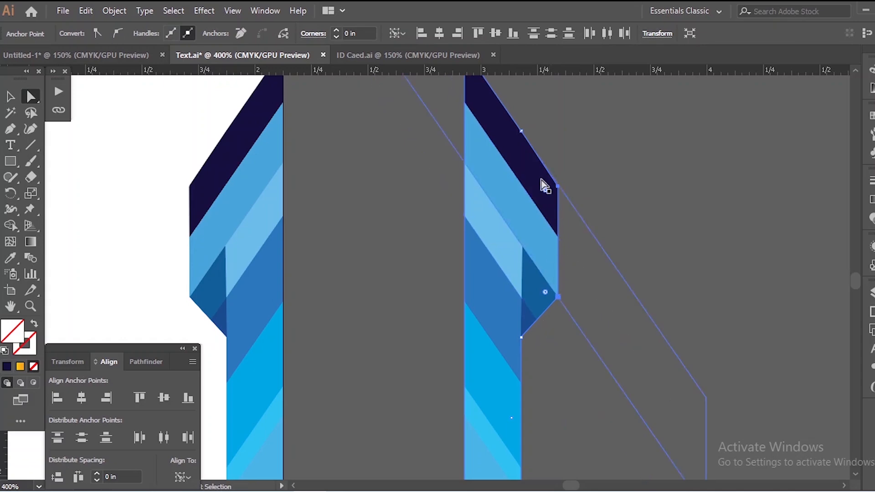
{"action": "left_click", "coordinate": [241, 34]}
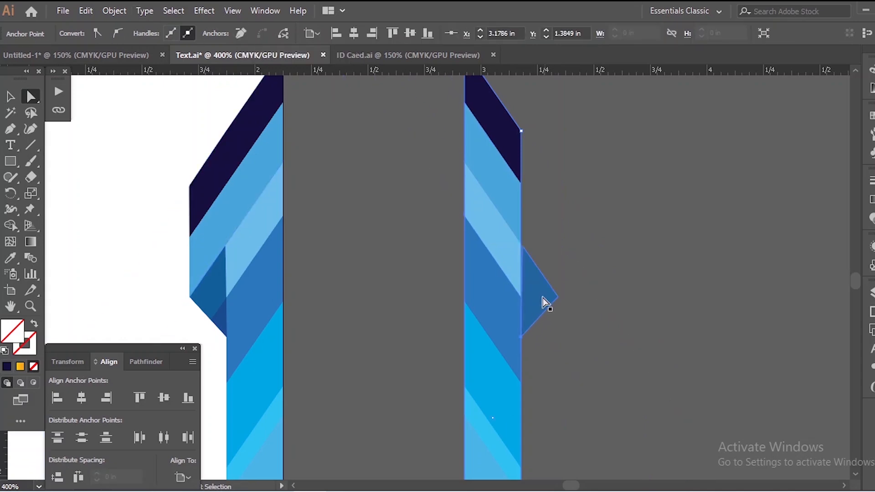
{"action": "left_click_drag", "start_coordinate": [542, 297], "coordinate": [645, 279]}
{"action": "key", "text": "Delete"}
{"action": "scroll", "coordinate": [545, 191], "scroll_direction": "down", "scroll_amount": 3}
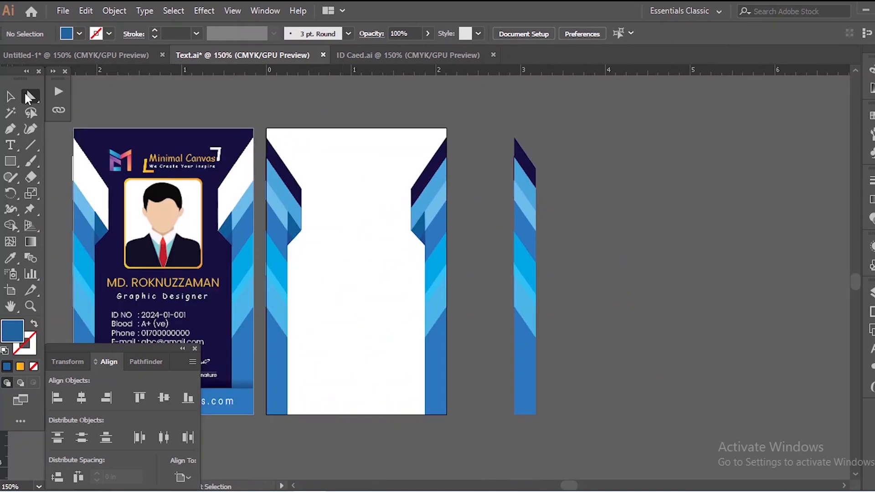
- Widen the straightened strip evenly on both sides about its center
{"action": "left_click", "coordinate": [11, 96]}
{"action": "left_click", "coordinate": [525, 275]}
{"action": "left_click_drag", "start_coordinate": [536, 275], "coordinate": [545, 276]}
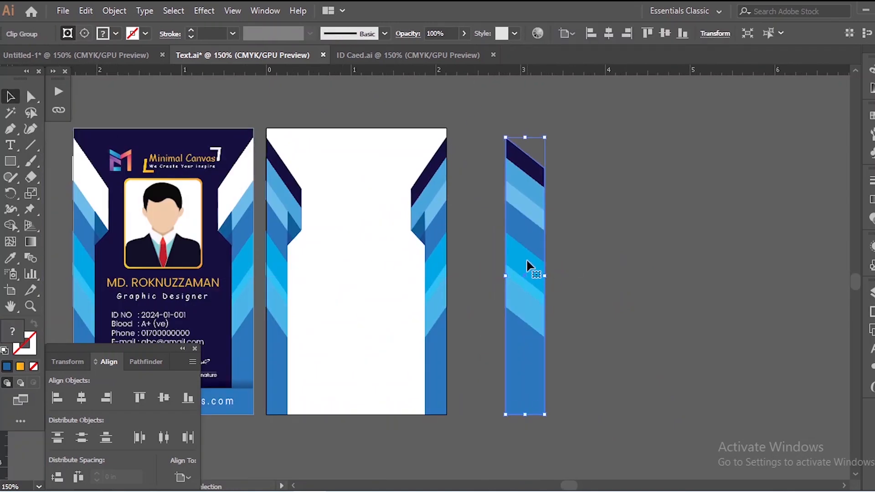
{"action": "key", "text": "a"}
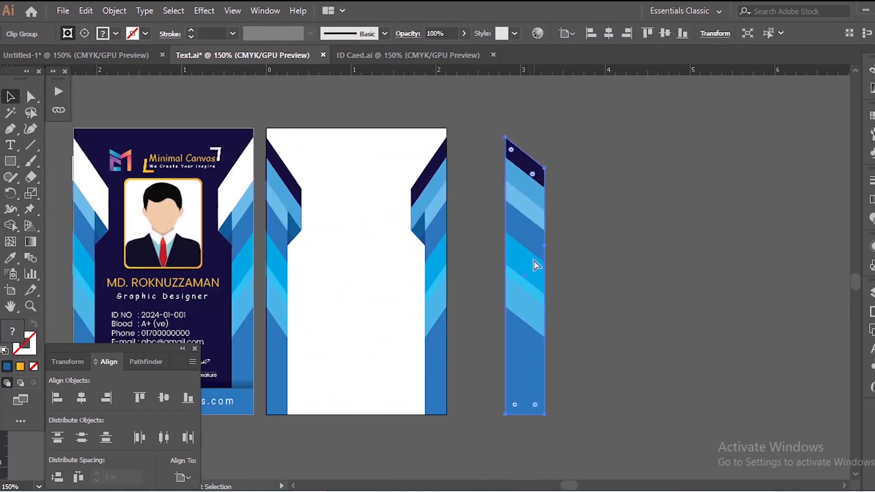
{"action": "key", "text": "v"}
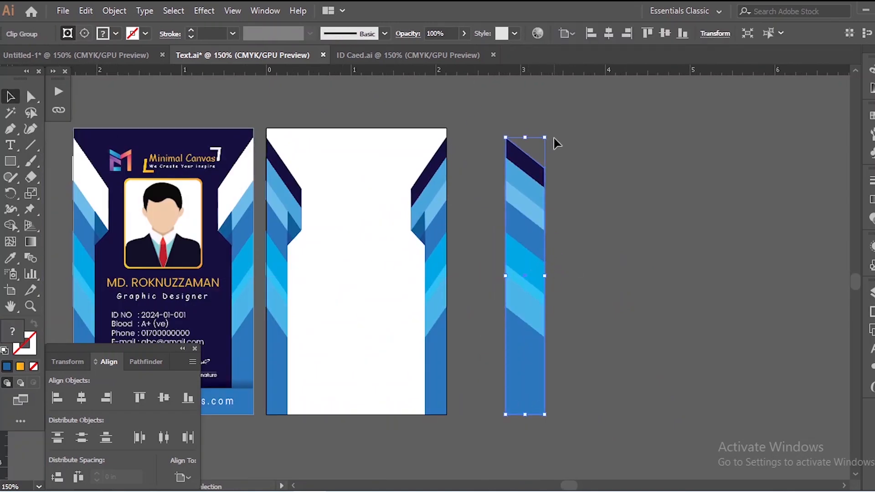
- Paste a duplicate of the widened strip directly in front of the original, undoing any trial moves
{"action": "left_click_drag", "start_coordinate": [550, 133], "coordinate": [514, 412]}
{"action": "key", "text": "ctrl+z"}
{"action": "key", "text": "ctrl+z"}
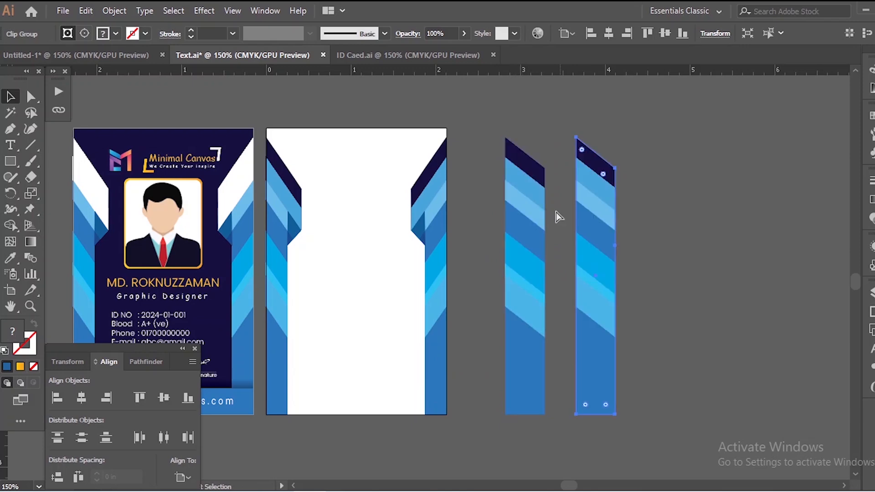
{"action": "key", "text": "ctrl+shift+z"}
{"action": "left_click_drag", "start_coordinate": [525, 215], "coordinate": [561, 218]}
{"action": "key", "text": "ctrl+z"}
- Reflect the duplicate strip across the horizontal axis and keep it exactly over the original strip
{"action": "right_click", "coordinate": [528, 182]}
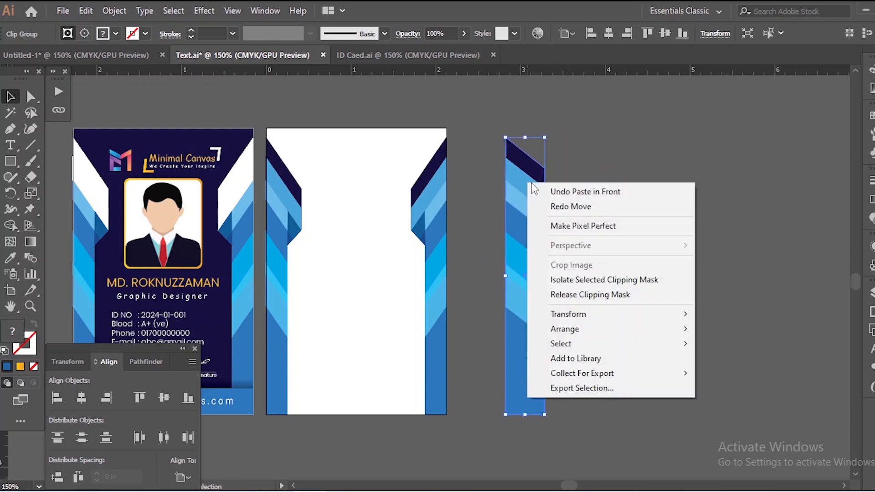
{"action": "mouse_move", "coordinate": [638, 313]}
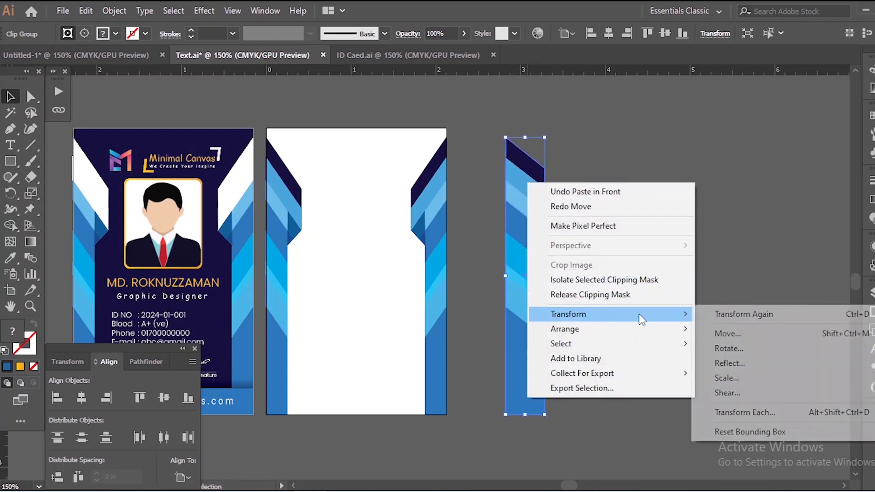
{"action": "left_click", "coordinate": [727, 363]}
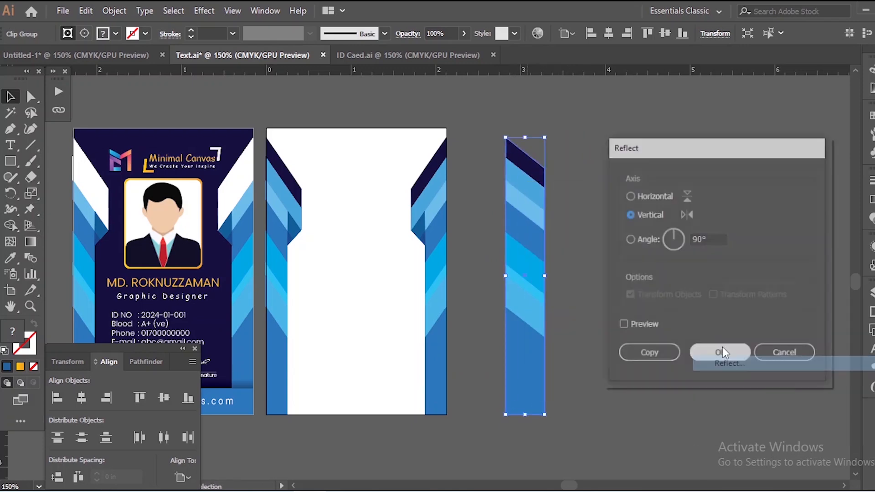
{"action": "left_click", "coordinate": [675, 362]}
{"action": "left_click_drag", "start_coordinate": [519, 298], "coordinate": [578, 299]}
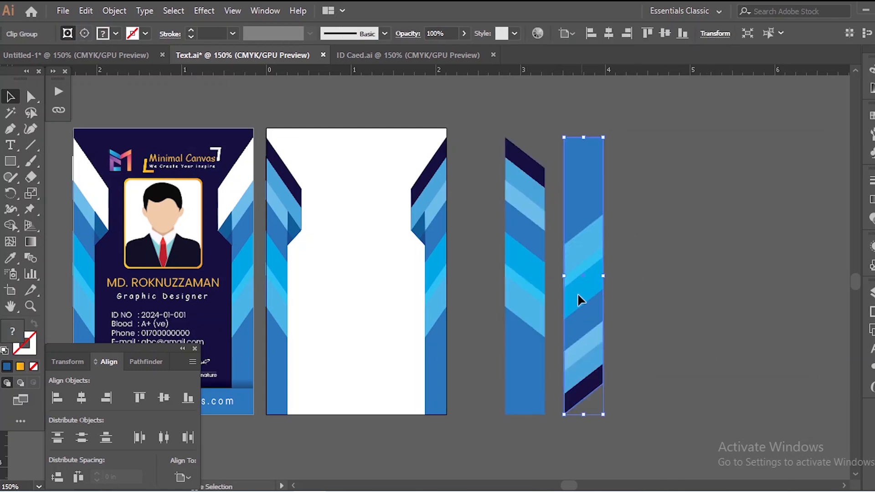
{"action": "key", "text": "ctrl+z"}
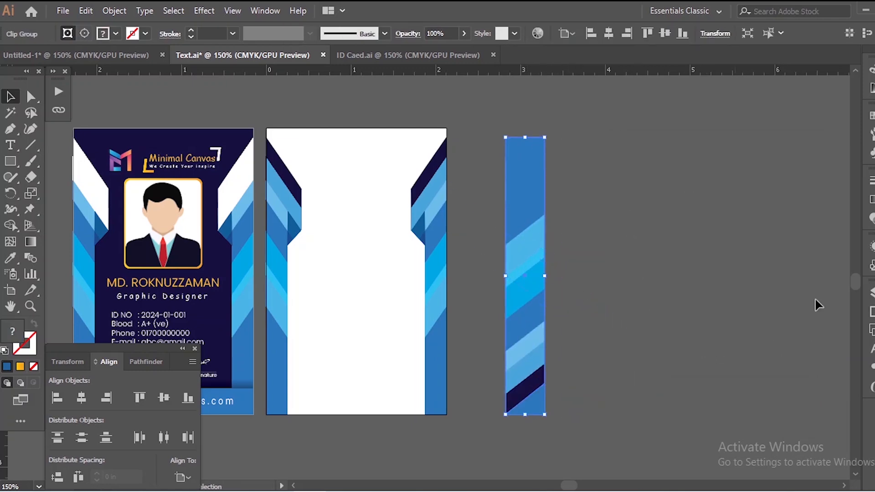
- Set the reflected strip's blend mode to Multiply and select both overlapping strips together
{"action": "left_click", "coordinate": [870, 218]}
{"action": "left_click", "coordinate": [740, 195]}
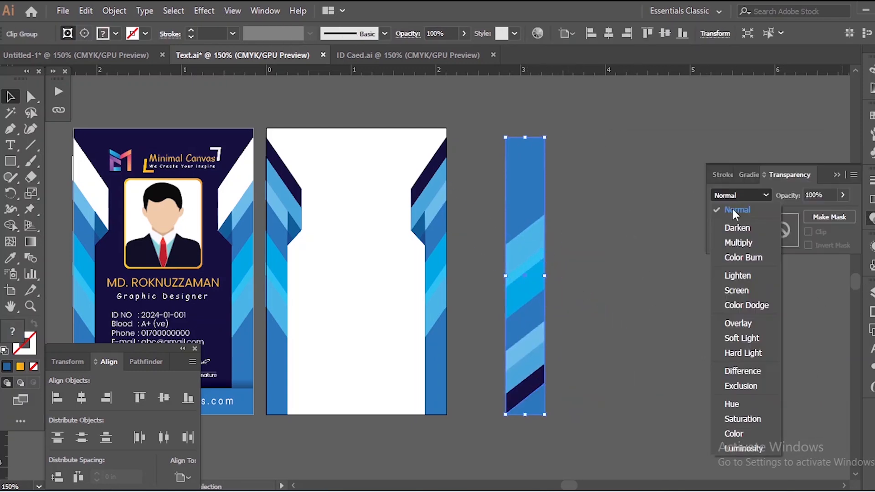
{"action": "left_click", "coordinate": [739, 242]}
{"action": "left_click_drag", "start_coordinate": [738, 424], "coordinate": [493, 136]}
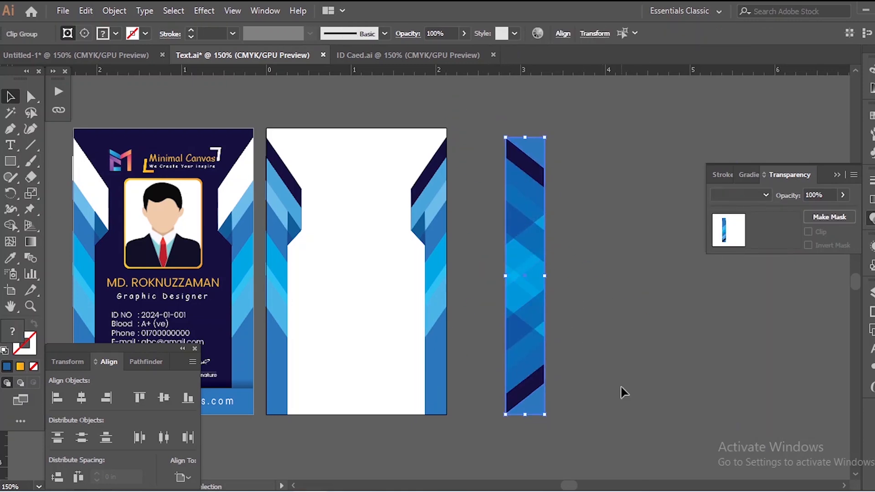
- Group the two strips, turn the group horizontal and fit it along the back card's bottom edge
{"action": "left_click", "coordinate": [531, 360]}
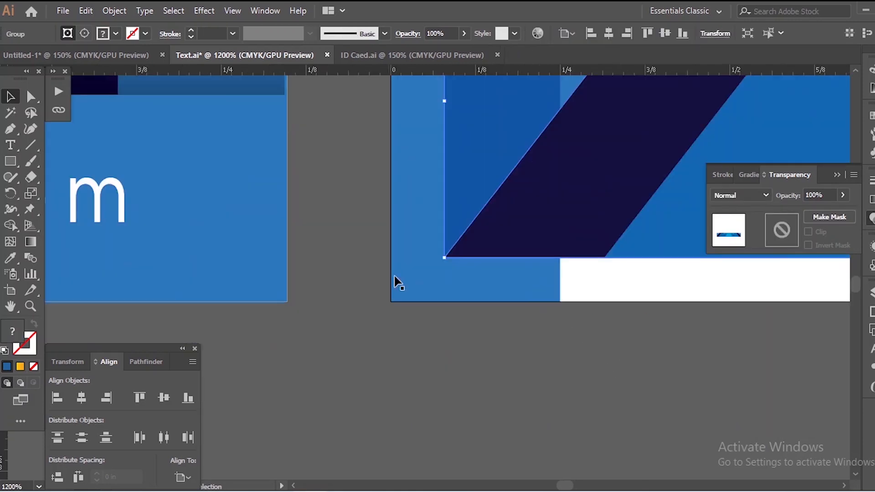
{"action": "left_click_drag", "start_coordinate": [462, 245], "coordinate": [417, 294]}
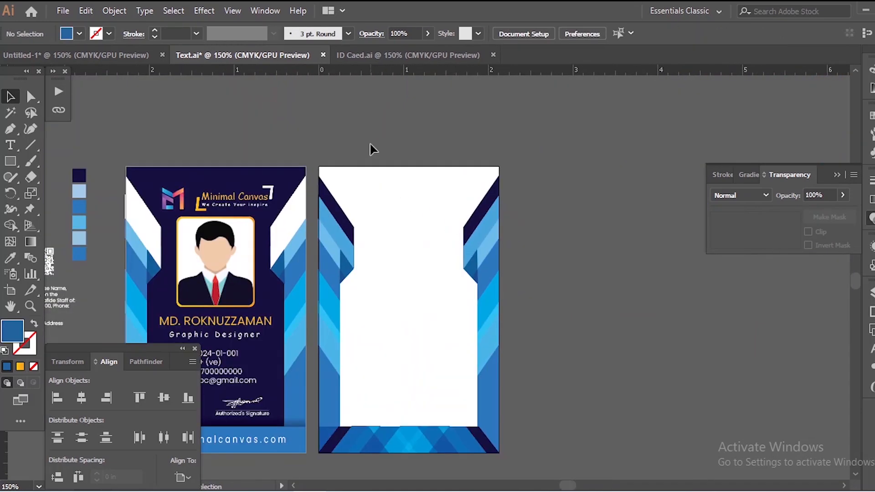
- Enlarge the copied company name and tagline at the back card's top and set the name in center-aligned Poppins Regular
{"action": "scroll", "coordinate": [277, 196], "scroll_direction": "down", "scroll_amount": 2}
{"action": "scroll", "coordinate": [239, 236], "scroll_direction": "up", "scroll_amount": 2}
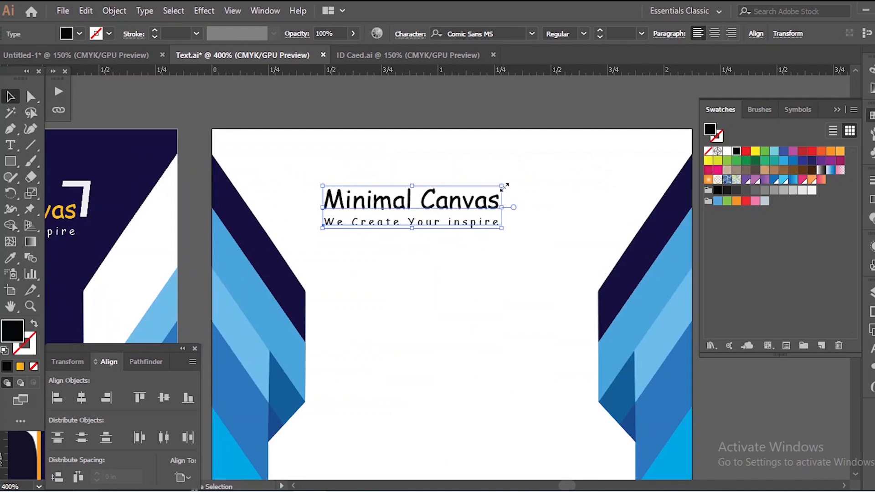
{"action": "left_click_drag", "start_coordinate": [505, 185], "coordinate": [582, 166]}
{"action": "left_click", "coordinate": [536, 186]}
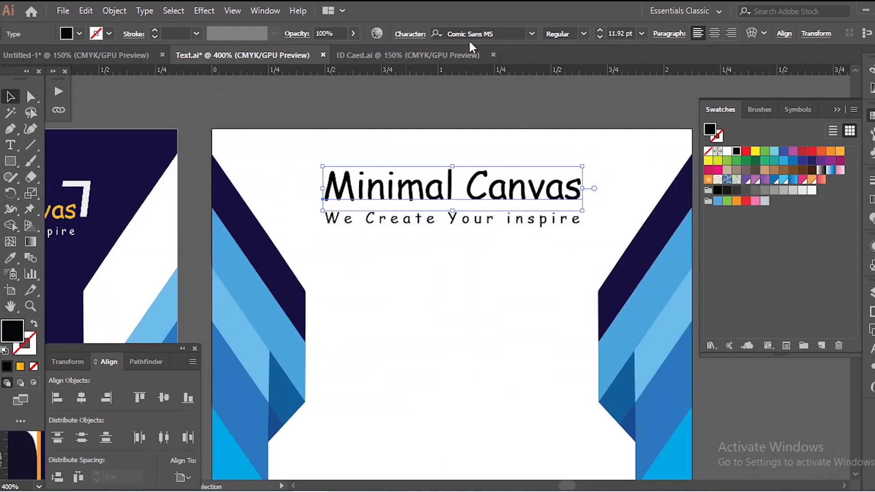
{"action": "left_click", "coordinate": [505, 33]}
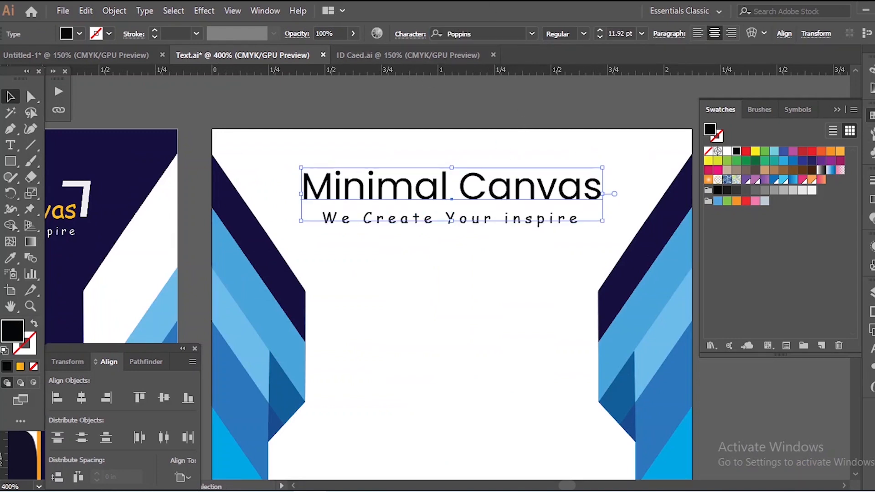
- Set the fill of the Minimal Canvas name on the back card to 65% black
{"action": "left_click", "coordinate": [871, 69]}
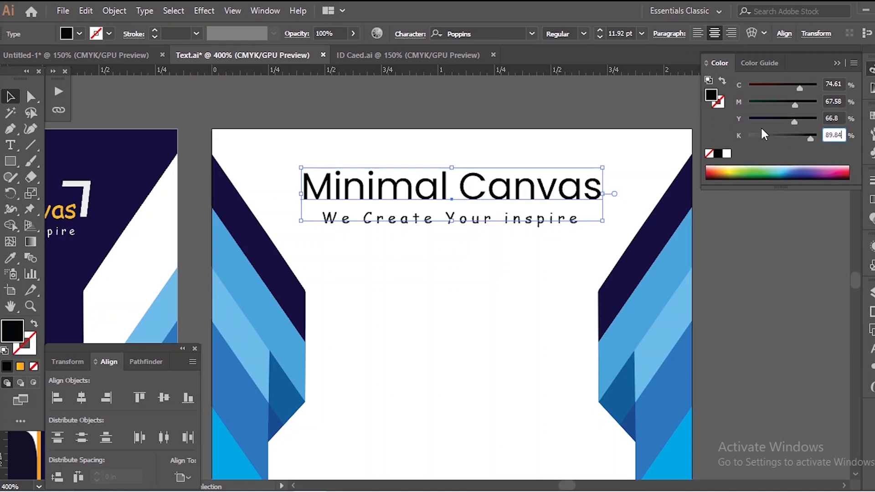
{"action": "left_click", "coordinate": [718, 153]}
{"action": "type", "text": "65"}
{"action": "key", "text": "Return"}
{"action": "left_click", "coordinate": [514, 290]}
{"action": "scroll", "coordinate": [515, 290], "scroll_direction": "up", "scroll_amount": 1}
- Set the fill of the tagline below the company name to 40% black
{"action": "left_click", "coordinate": [390, 188]}
{"action": "left_click", "coordinate": [718, 153]}
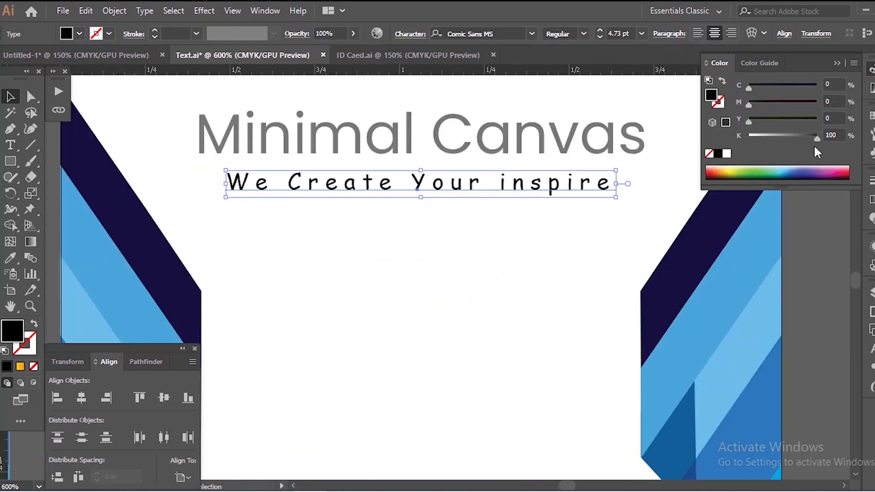
{"action": "double_click", "coordinate": [833, 135]}
{"action": "type", "text": "40"}
{"action": "key", "text": "Return"}
{"action": "left_click", "coordinate": [381, 265]}
- Bring the QR code onto the back card, enlarge it and center it below the tagline
{"action": "scroll", "coordinate": [381, 227], "scroll_direction": "down", "scroll_amount": 5}
{"action": "scroll", "coordinate": [337, 214], "scroll_direction": "left", "scroll_amount": 3}
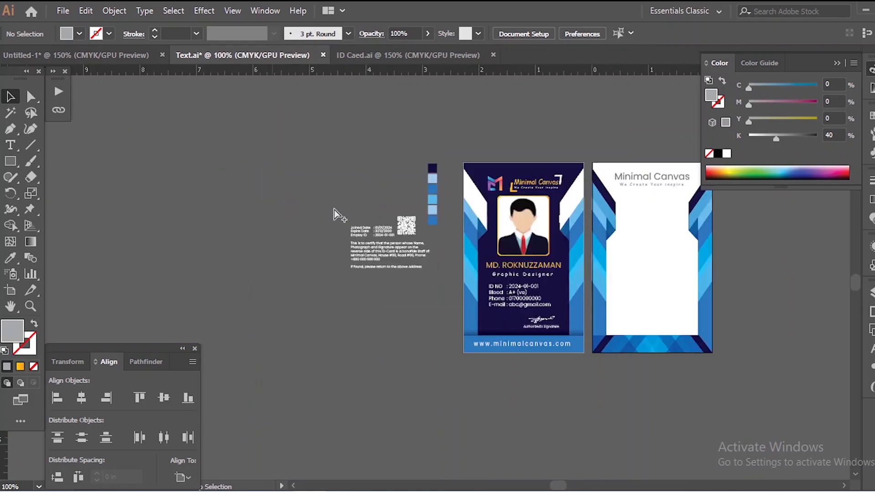
{"action": "scroll", "coordinate": [335, 213], "scroll_direction": "up", "scroll_amount": 1}
{"action": "left_click", "coordinate": [99, 253]}
{"action": "left_click_drag", "start_coordinate": [441, 233], "coordinate": [492, 202]}
{"action": "scroll", "coordinate": [472, 238], "scroll_direction": "up", "scroll_amount": 2}
{"action": "scroll", "coordinate": [412, 237], "scroll_direction": "down", "scroll_amount": 2}
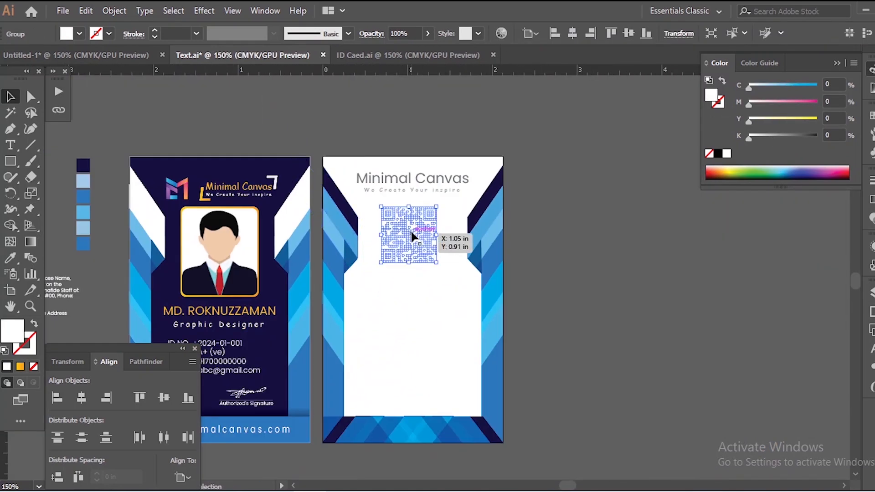
{"action": "left_click_drag", "start_coordinate": [411, 232], "coordinate": [590, 234]}
{"action": "left_click", "coordinate": [594, 295]}
{"action": "left_click", "coordinate": [580, 248]}
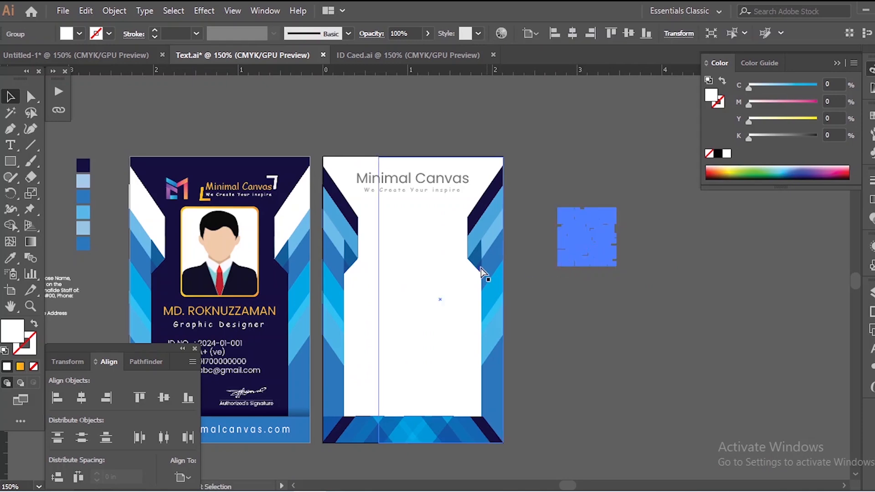
{"action": "left_click_drag", "start_coordinate": [480, 268], "coordinate": [402, 246]}
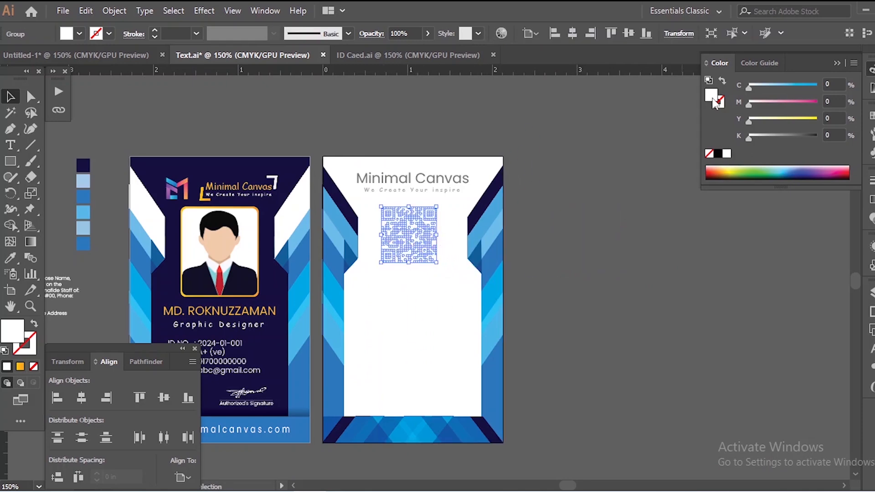
- Fill the QR code with solid black and check it up close
{"action": "left_click", "coordinate": [719, 154]}
{"action": "left_click", "coordinate": [607, 275]}
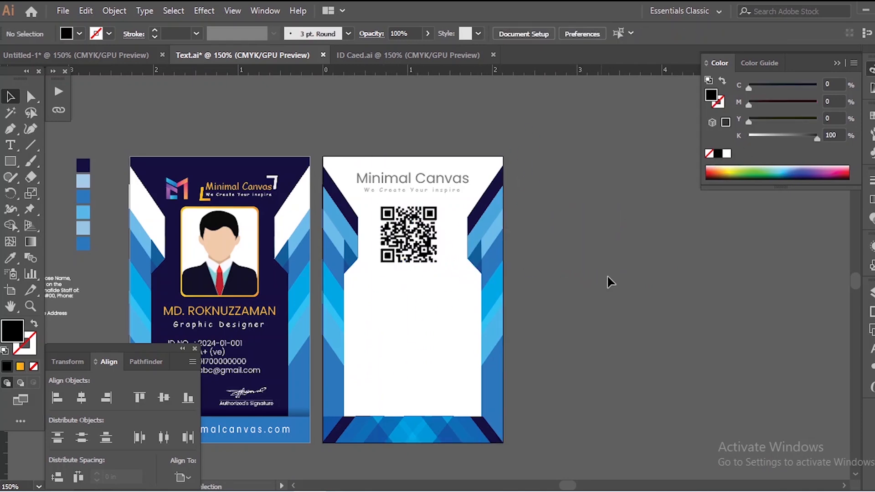
{"action": "scroll", "coordinate": [429, 242], "scroll_direction": "up", "scroll_amount": 2}
{"action": "left_click", "coordinate": [390, 227]}
{"action": "left_click", "coordinate": [623, 289]}
- Place the Joined Date, Expire Date and Employ ID text below the QR code, enlarged and filled black
{"action": "key", "text": "ctrl+1"}
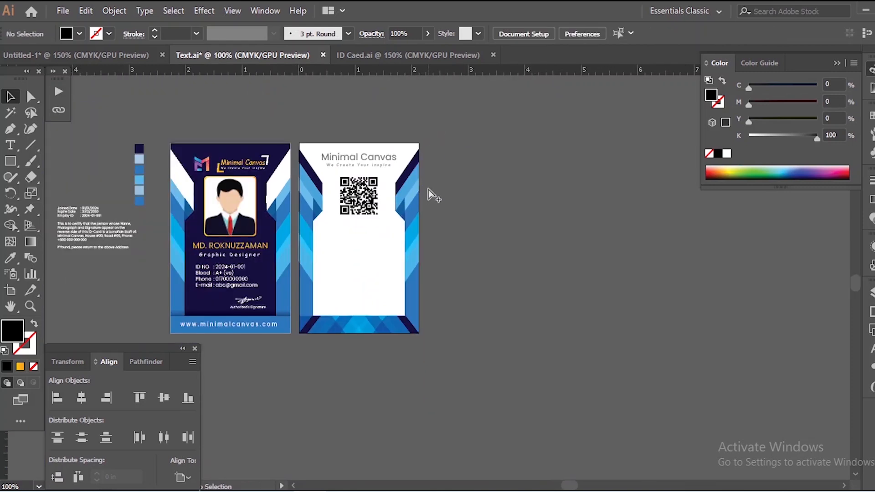
{"action": "left_click_drag", "start_coordinate": [69, 214], "coordinate": [340, 235]}
{"action": "scroll", "coordinate": [353, 232], "scroll_direction": "up", "scroll_amount": 2}
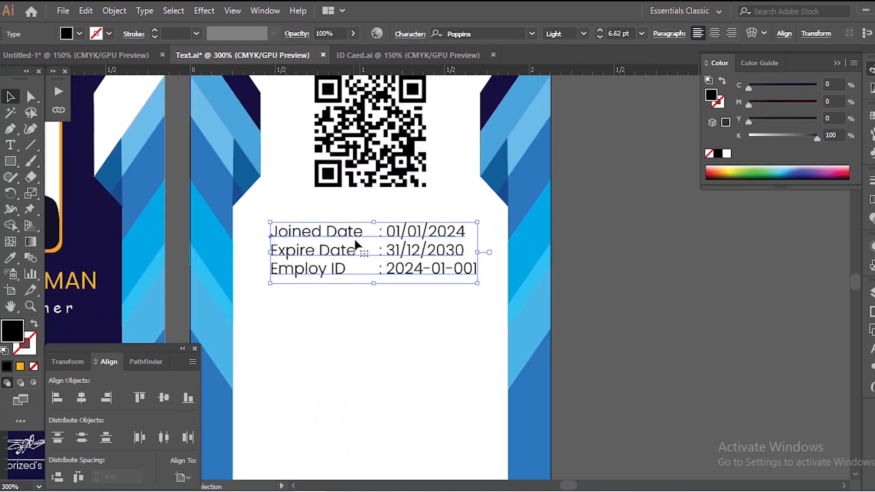
{"action": "left_click_drag", "start_coordinate": [338, 234], "coordinate": [334, 229]}
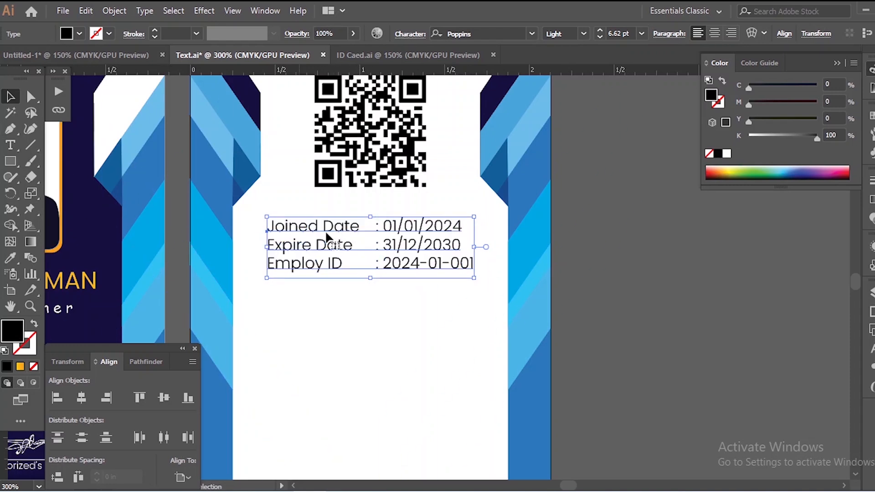
- Add tab stops at 0.61 in and 0.69 in to the date and ID text, and insert a tab before each value
{"action": "key", "text": "ctrl+shift+t"}
{"action": "left_click", "coordinate": [370, 203]}
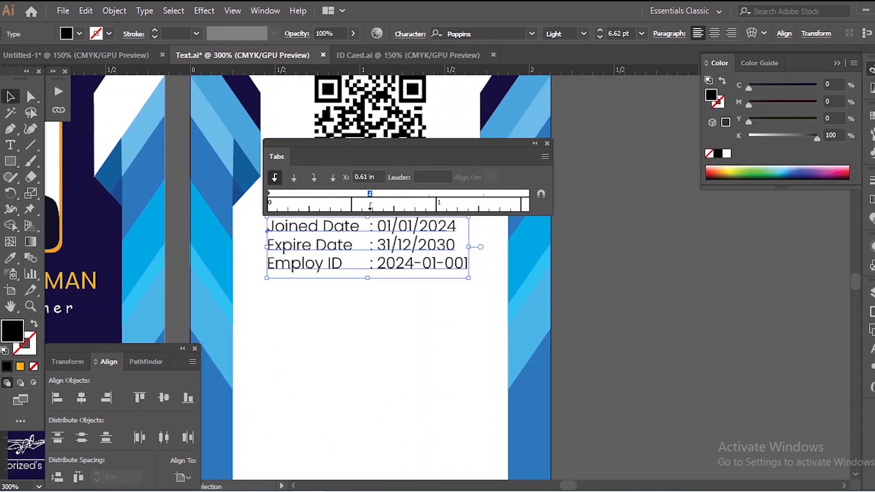
{"action": "left_click", "coordinate": [11, 145]}
{"action": "left_click", "coordinate": [376, 228]}
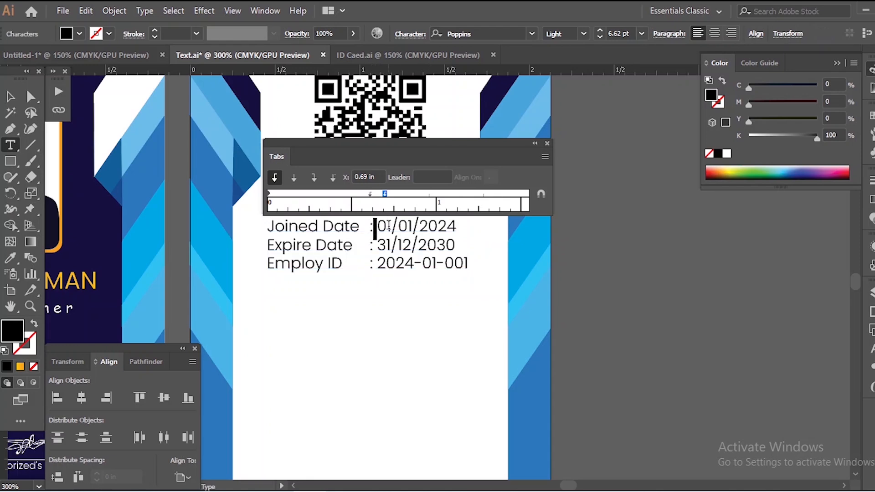
{"action": "key", "text": "Tab"}
{"action": "left_click", "coordinate": [378, 248]}
{"action": "key", "text": "Tab"}
{"action": "left_click", "coordinate": [376, 266]}
{"action": "key", "text": "Tab"}
{"action": "left_click", "coordinate": [547, 144]}
{"action": "key", "text": "ctrl+minus"}
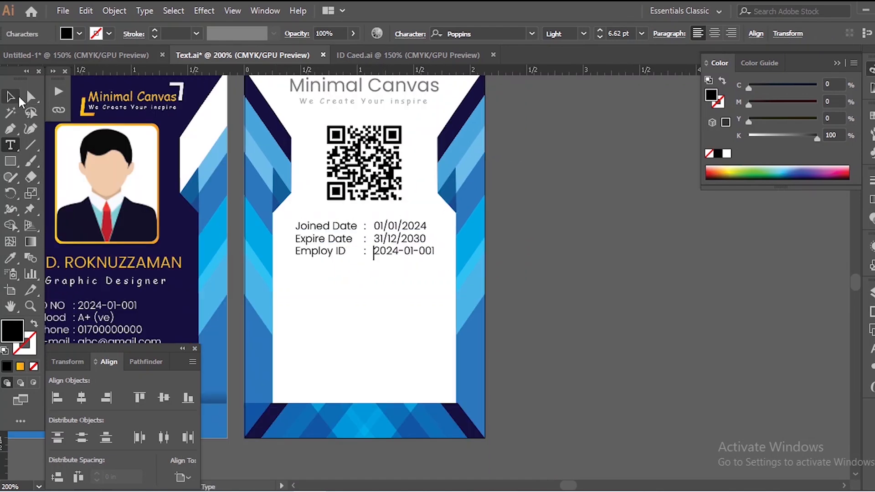
{"action": "key", "text": "Escape"}
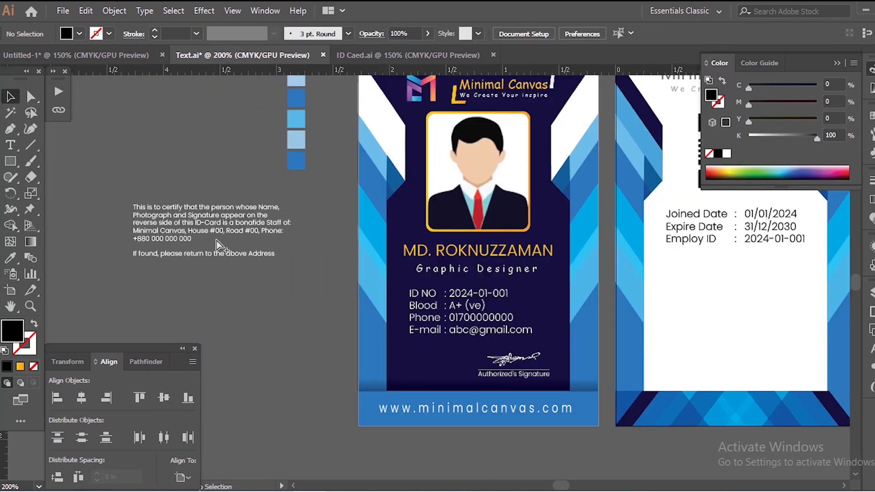
- Move the certification paragraph onto the back card below the employee details and set its font size to 6 pt
{"action": "key", "text": "ctrl+minus"}
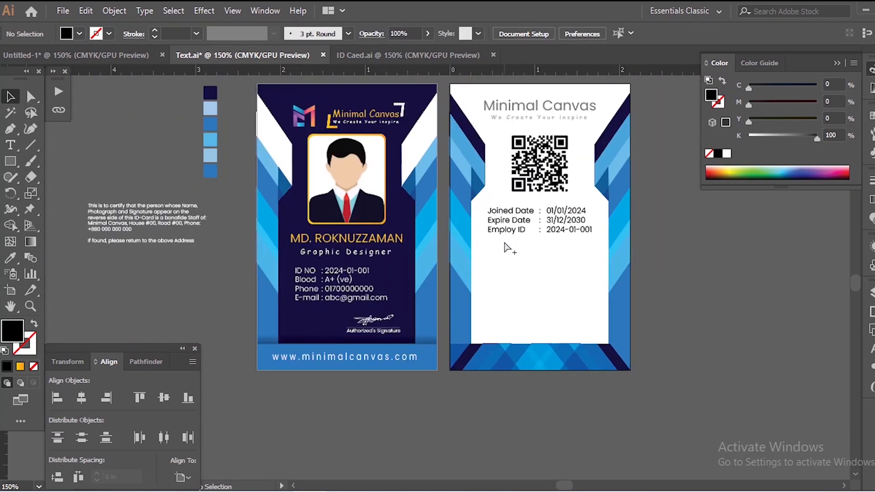
{"action": "left_click_drag", "start_coordinate": [102, 212], "coordinate": [492, 259]}
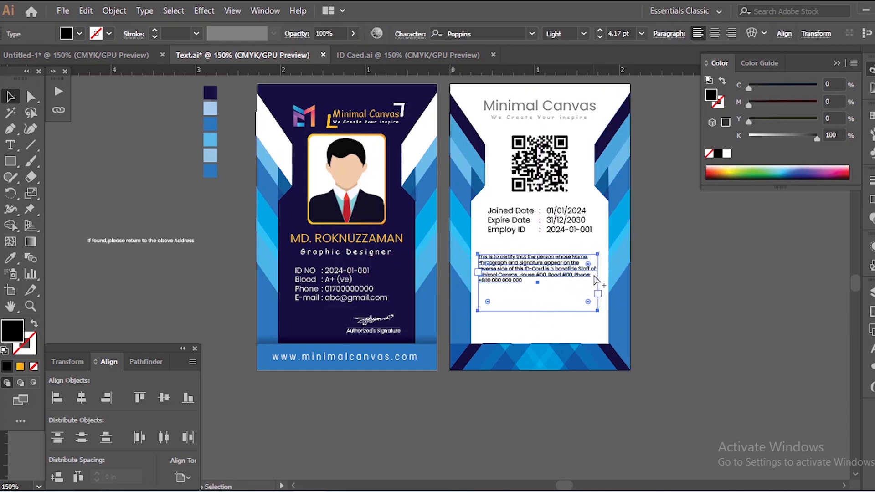
{"action": "scroll", "coordinate": [595, 282], "scroll_direction": "up", "scroll_amount": 2}
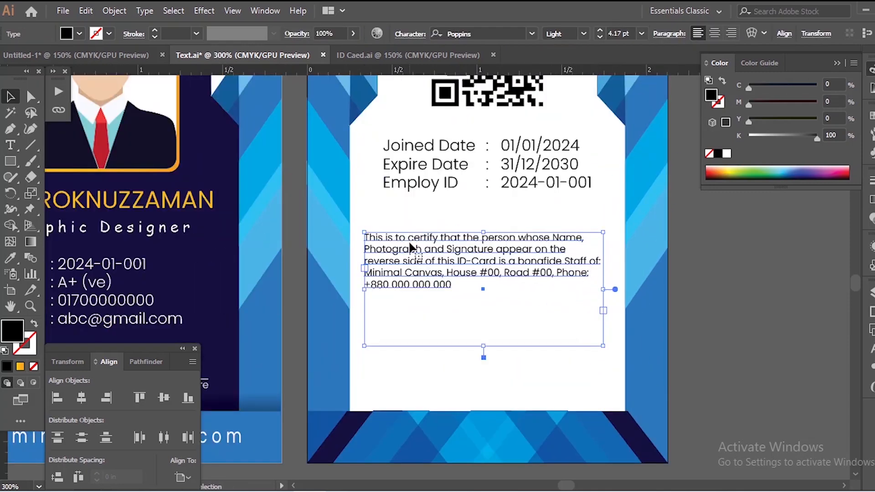
{"action": "left_click", "coordinate": [600, 30]}
{"action": "left_click", "coordinate": [600, 31]}
{"action": "left_click", "coordinate": [600, 31]}
{"action": "left_click", "coordinate": [600, 37]}
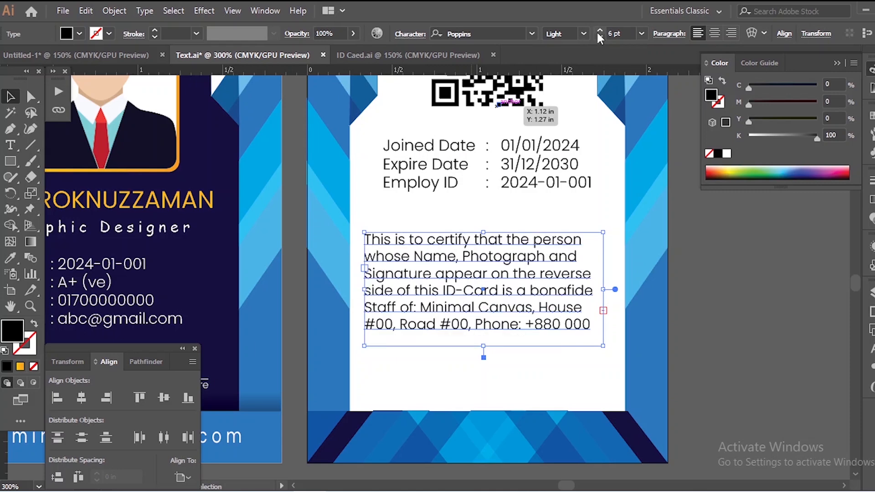
- Justify the certification paragraph with its last line centered, enlarge its text frame to fit the text, and position it on the white area
{"action": "left_click", "coordinate": [670, 35]}
{"action": "left_click", "coordinate": [629, 57]}
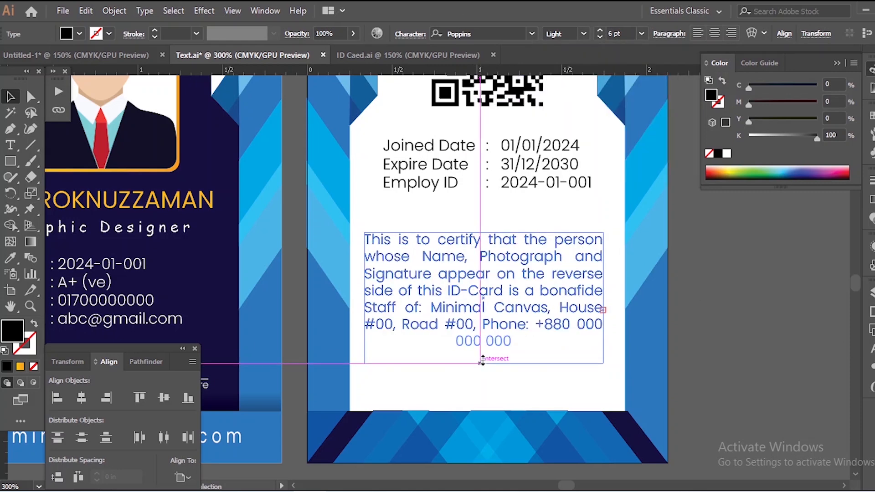
{"action": "left_click_drag", "start_coordinate": [606, 297], "coordinate": [616, 297]}
{"action": "left_click", "coordinate": [746, 260]}
{"action": "scroll", "coordinate": [747, 260], "scroll_direction": "down", "scroll_amount": 2}
{"action": "scroll", "coordinate": [557, 250], "scroll_direction": "down", "scroll_amount": 1}
{"action": "scroll", "coordinate": [520, 239], "scroll_direction": "up", "scroll_amount": 1}
{"action": "left_click_drag", "start_coordinate": [517, 221], "coordinate": [517, 213]}
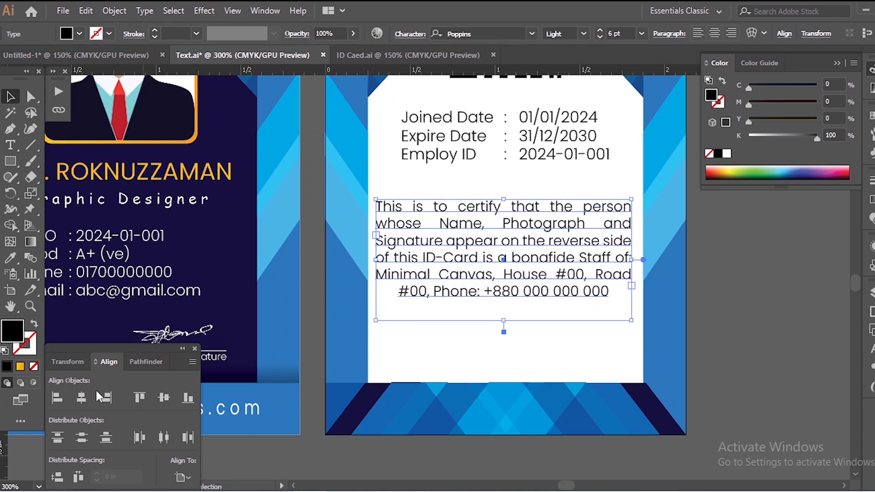
{"action": "scroll", "coordinate": [517, 217], "scroll_direction": "down", "scroll_amount": 2}
{"action": "scroll", "coordinate": [520, 273], "scroll_direction": "up", "scroll_amount": 2}
{"action": "double_click", "coordinate": [499, 254]}
- Place the "If found, please return to the above Address" line below the certification paragraph and match that paragraph's black 6 pt style
{"action": "scroll", "coordinate": [486, 245], "scroll_direction": "down", "scroll_amount": 3}
{"action": "left_click", "coordinate": [259, 241]}
{"action": "scroll", "coordinate": [246, 217], "scroll_direction": "up", "scroll_amount": 2}
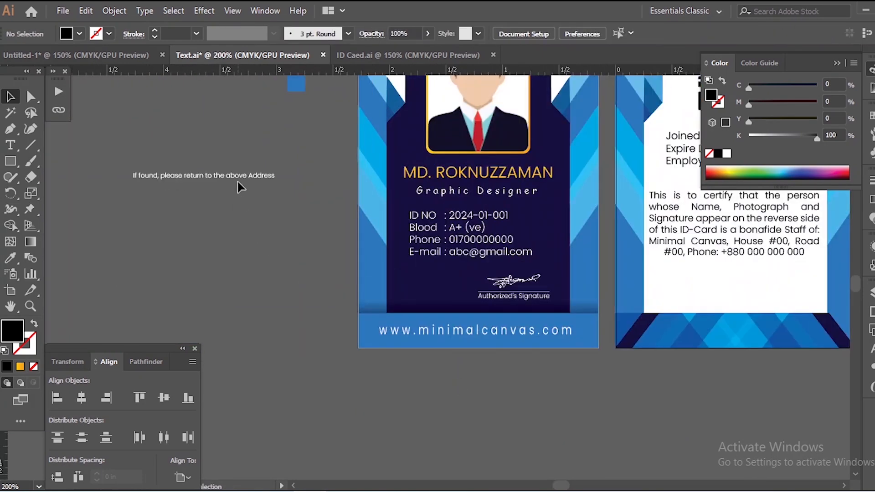
{"action": "left_click_drag", "start_coordinate": [236, 177], "coordinate": [770, 280]}
{"action": "scroll", "coordinate": [777, 282], "scroll_direction": "up", "scroll_amount": 5}
{"action": "scroll", "coordinate": [571, 250], "scroll_direction": "down", "scroll_amount": 3}
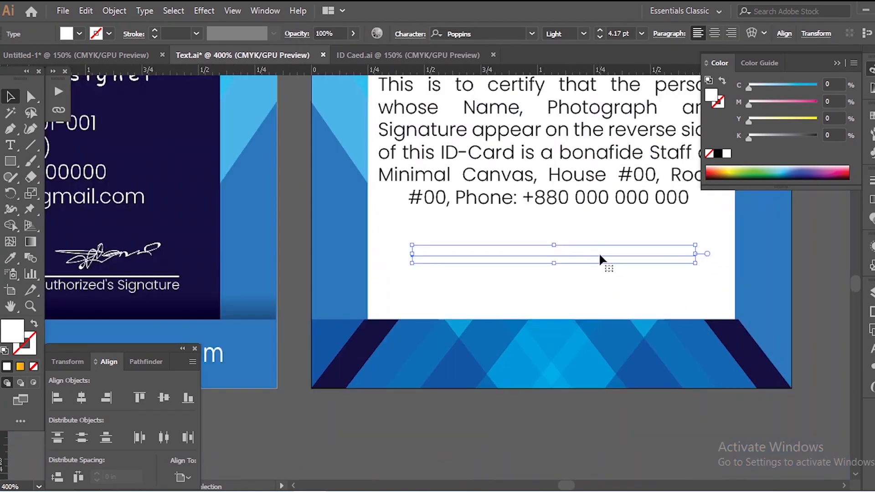
{"action": "left_click_drag", "start_coordinate": [599, 253], "coordinate": [584, 266]}
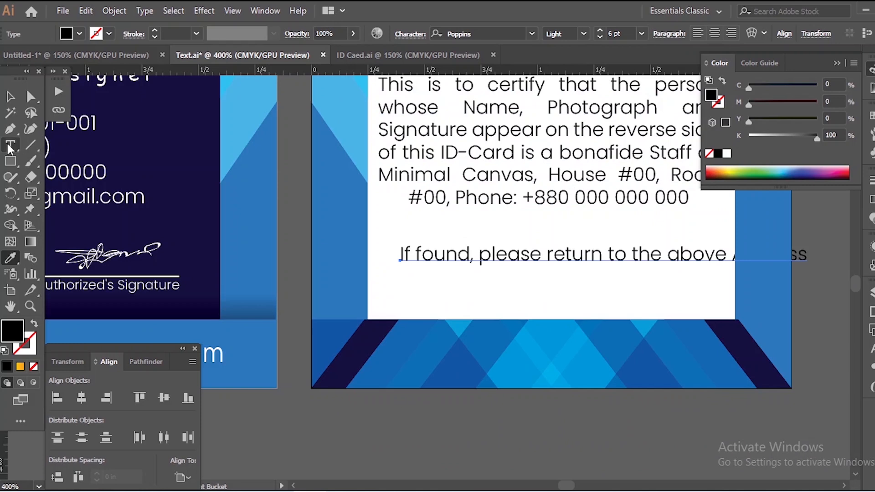
- Break the "If found" note into two lines after "return" and center it above the back card's bottom strip
{"action": "left_click", "coordinate": [10, 145]}
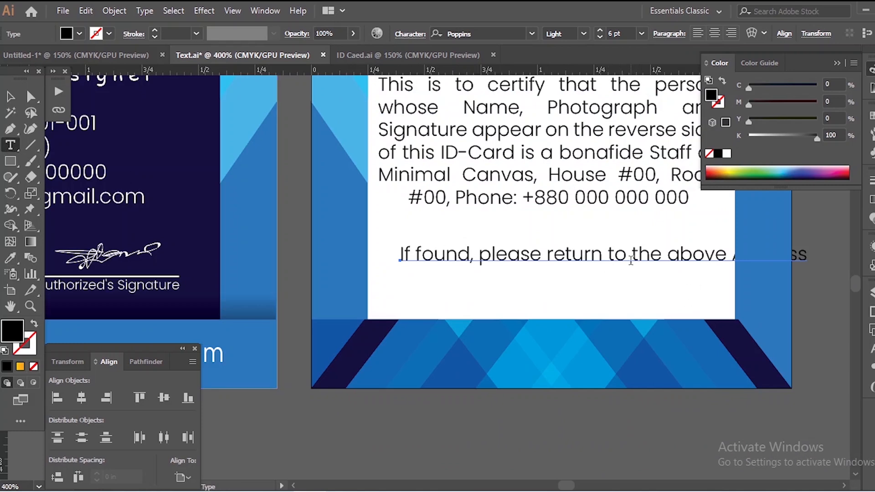
{"action": "left_click_drag", "start_coordinate": [610, 260], "coordinate": [666, 229]}
{"action": "key", "text": "Return"}
{"action": "left_click", "coordinate": [10, 97]}
{"action": "left_click_drag", "start_coordinate": [617, 245], "coordinate": [501, 265]}
{"action": "key", "text": "ctrl+z"}
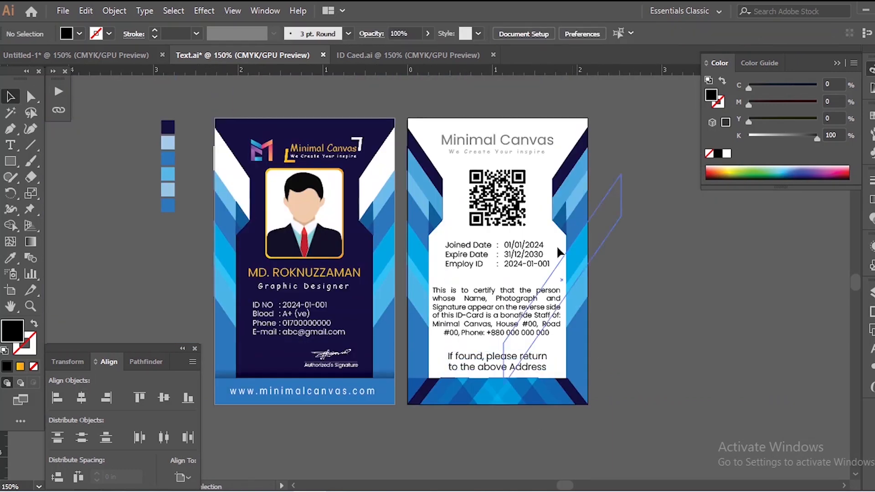
- Save the finished design as a new Illustrator file named ID Card-2 in the Vedio-26 folder
{"action": "scroll", "coordinate": [511, 430], "scroll_direction": "down", "scroll_amount": 2}
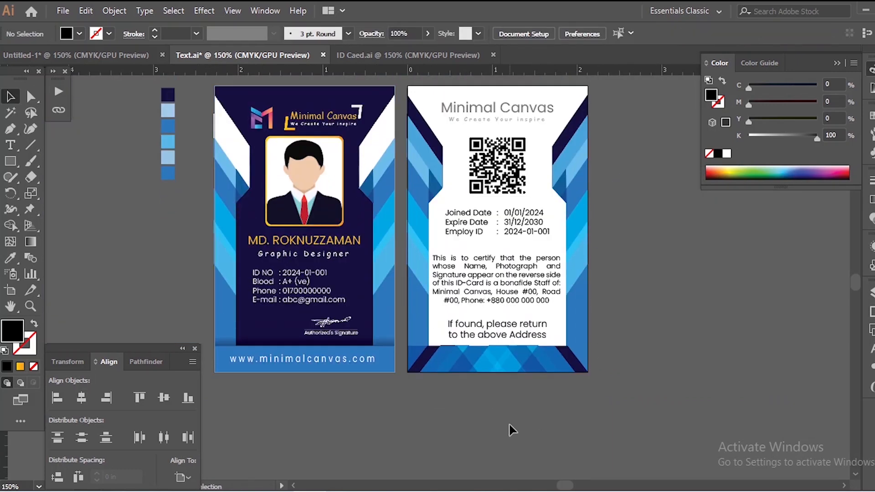
{"action": "scroll", "coordinate": [512, 424], "scroll_direction": "up", "scroll_amount": 1}
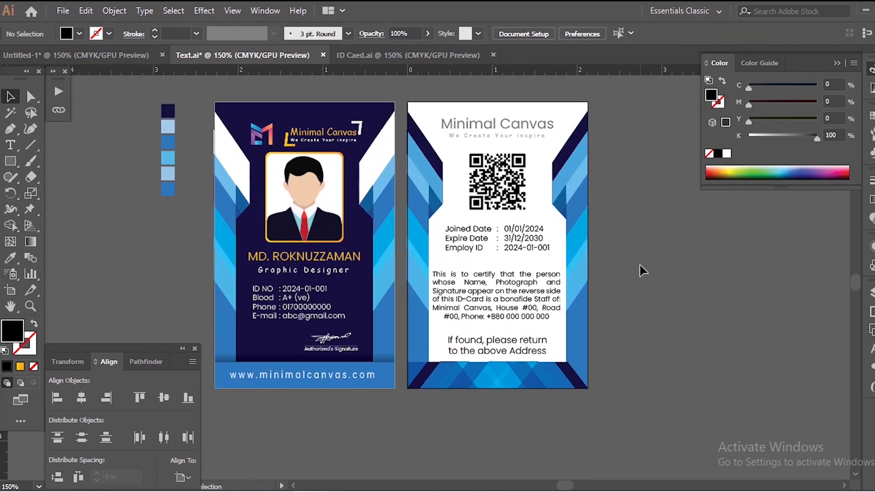
{"action": "scroll", "coordinate": [187, 292], "scroll_direction": "up", "scroll_amount": 2}
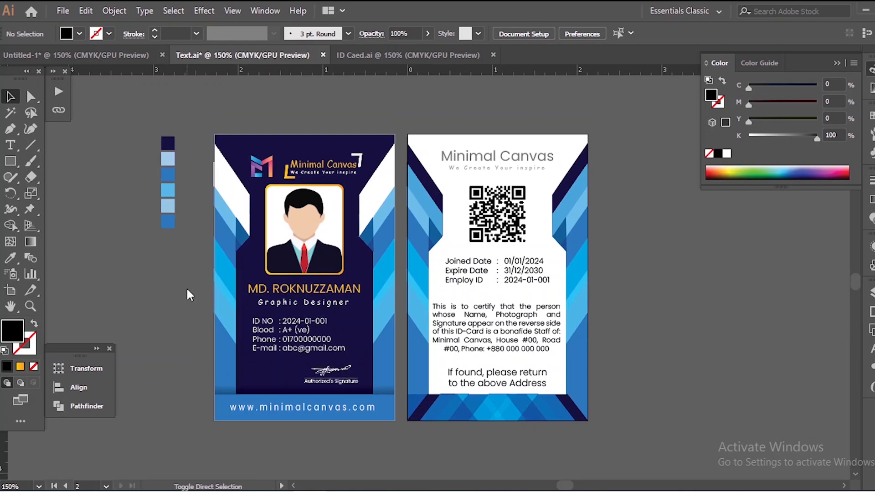
{"action": "key", "text": "ctrl+shift+s"}
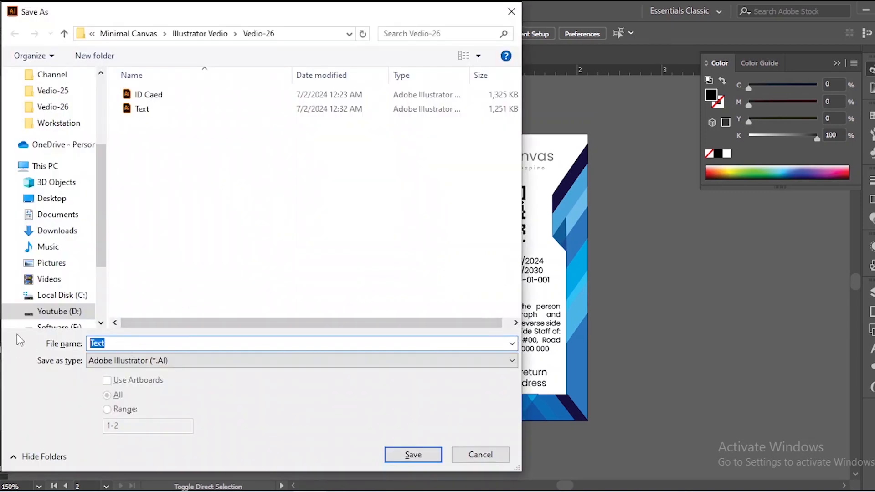
{"action": "type", "text": "I"}
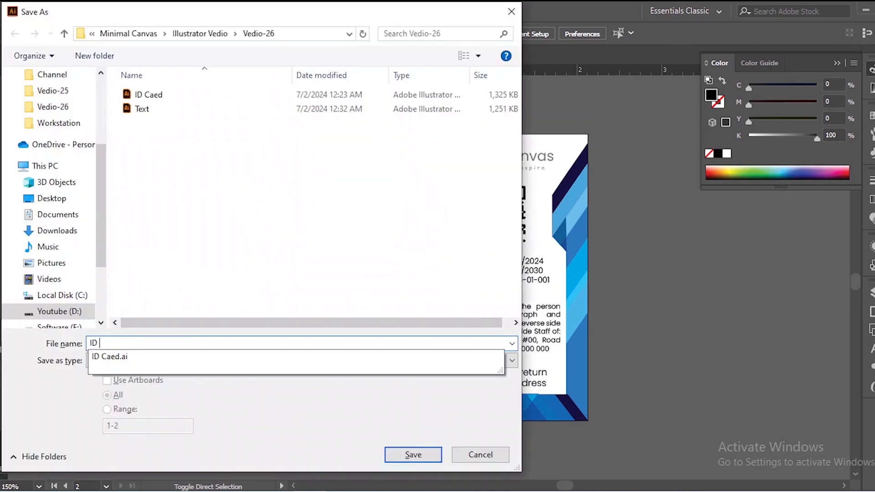
{"action": "type", "text": "D"}
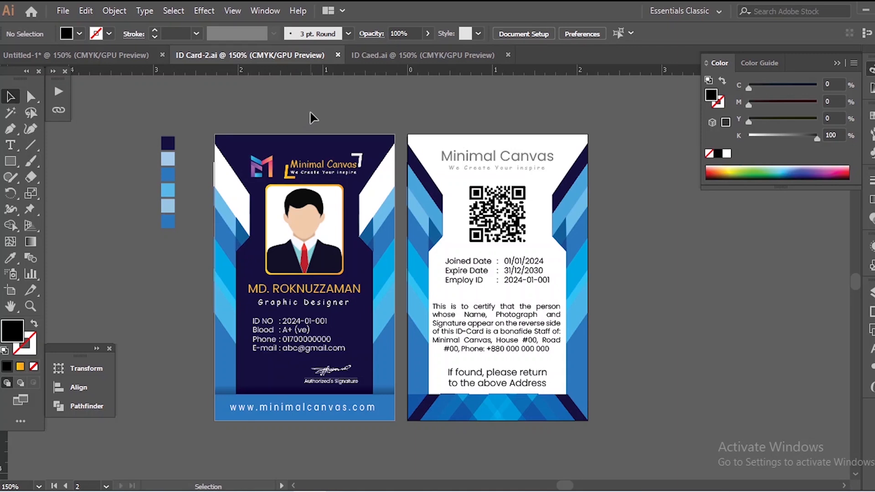